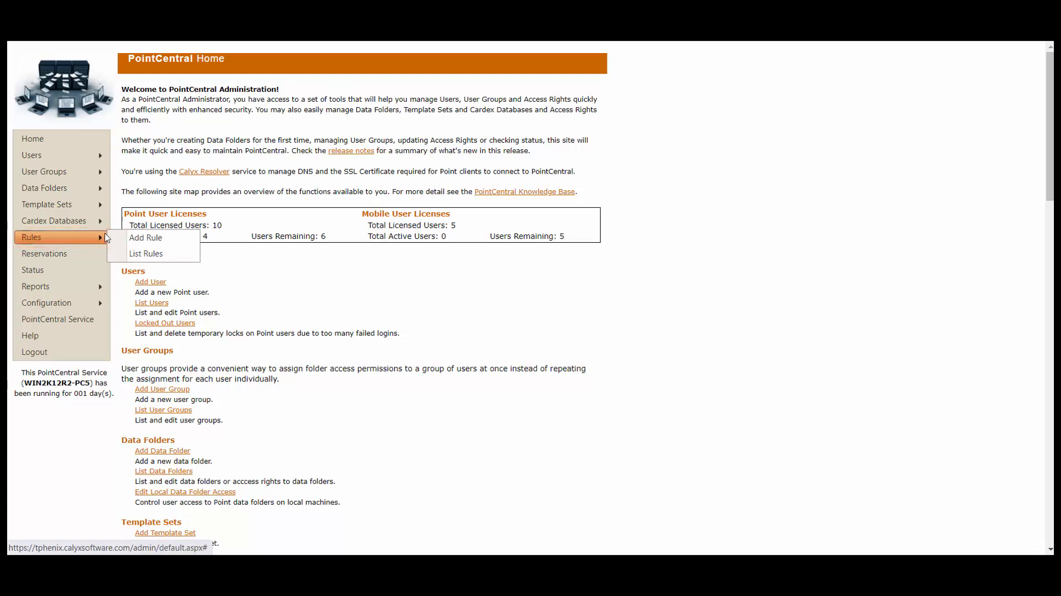
- Add a new rule named 'State Lic' through Rules > Add Rule
left_click(180, 241)
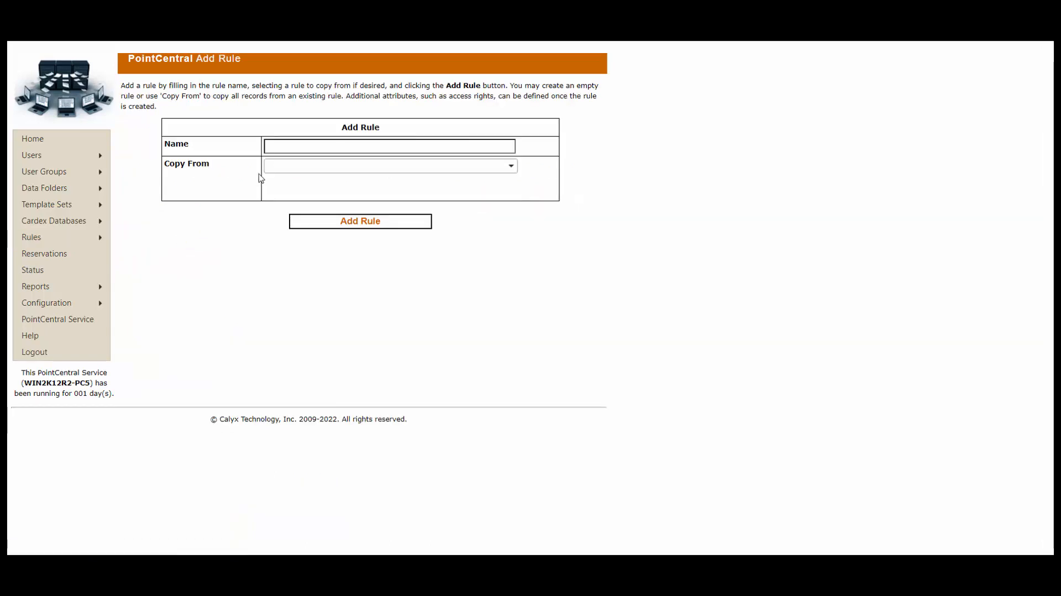
left_click(296, 147)
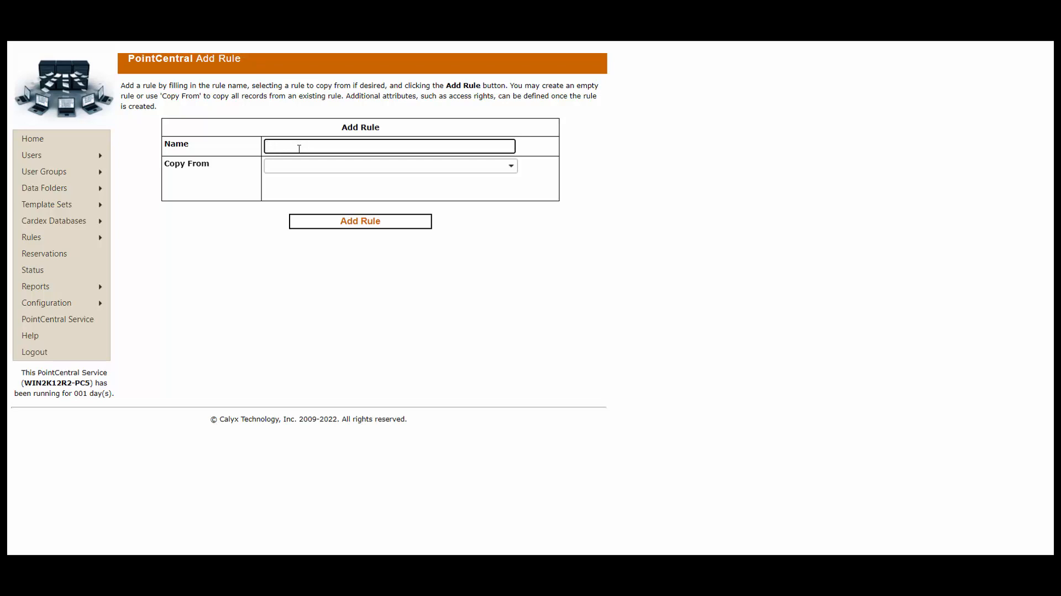
type("State Lic")
left_click(413, 224)
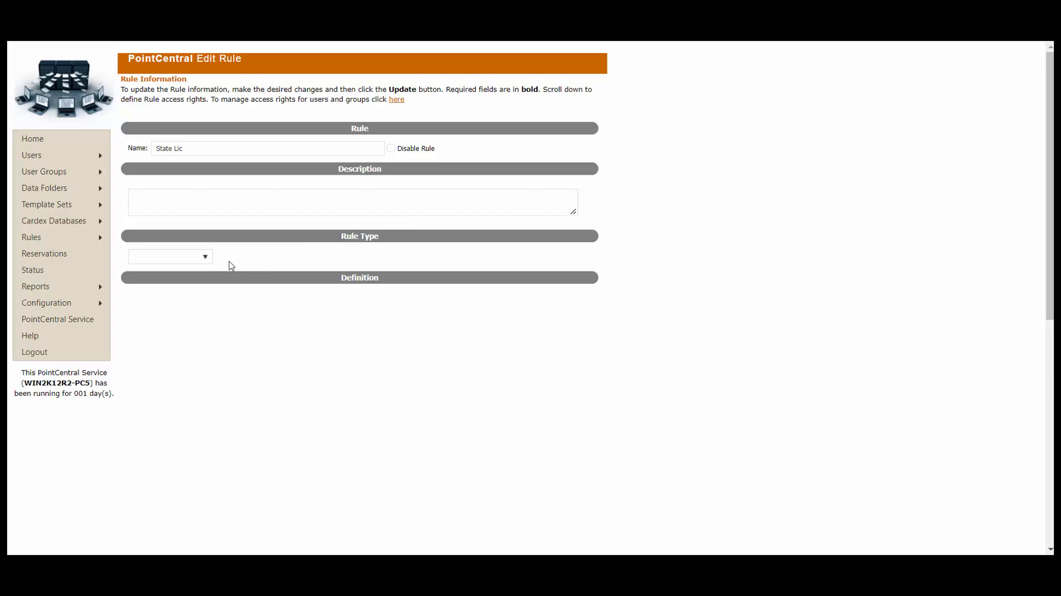
- Set the State Lic rule type to State License
left_click(208, 261)
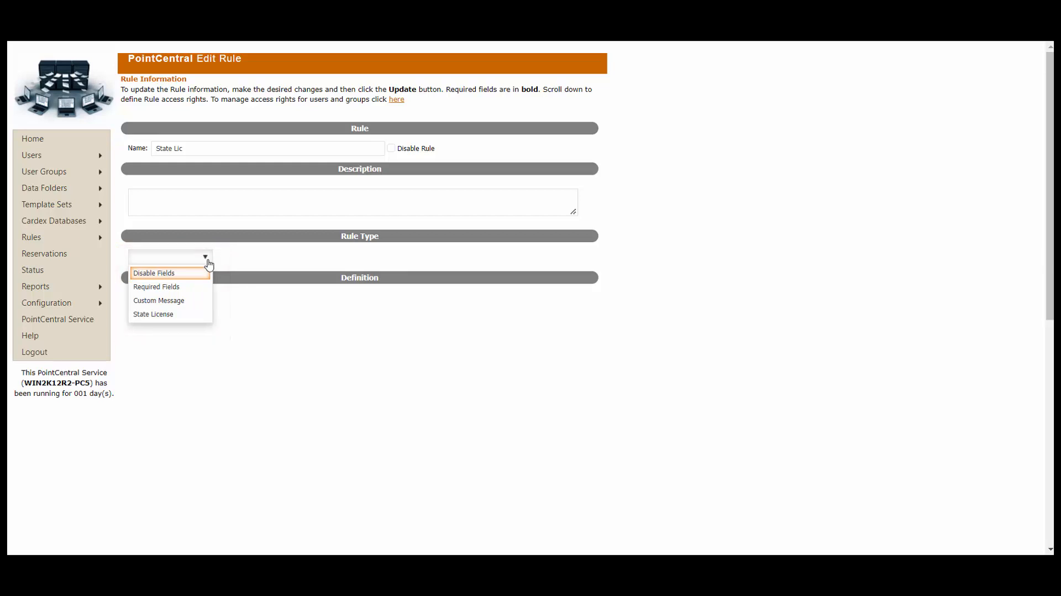
left_click(180, 315)
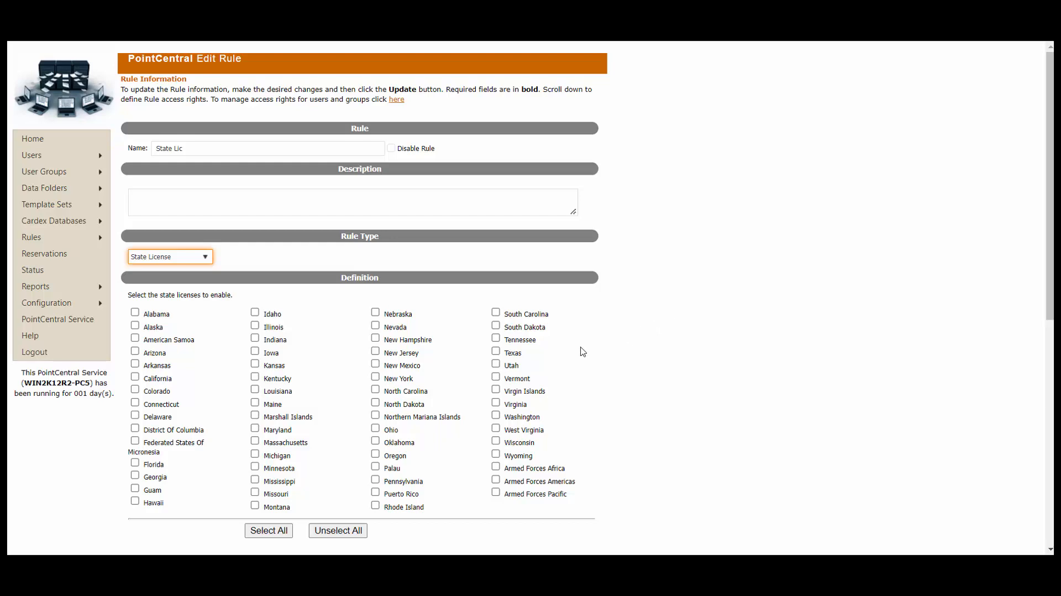
- Leave Texas as the only enabled state license, after trying Select All and Unselect All
left_click(496, 352)
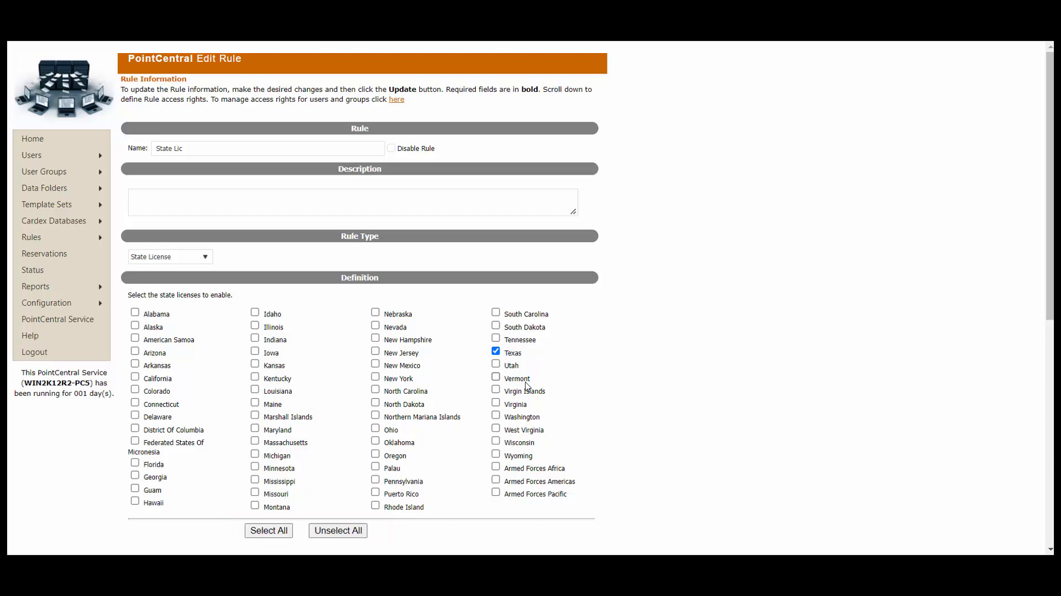
left_click(268, 531)
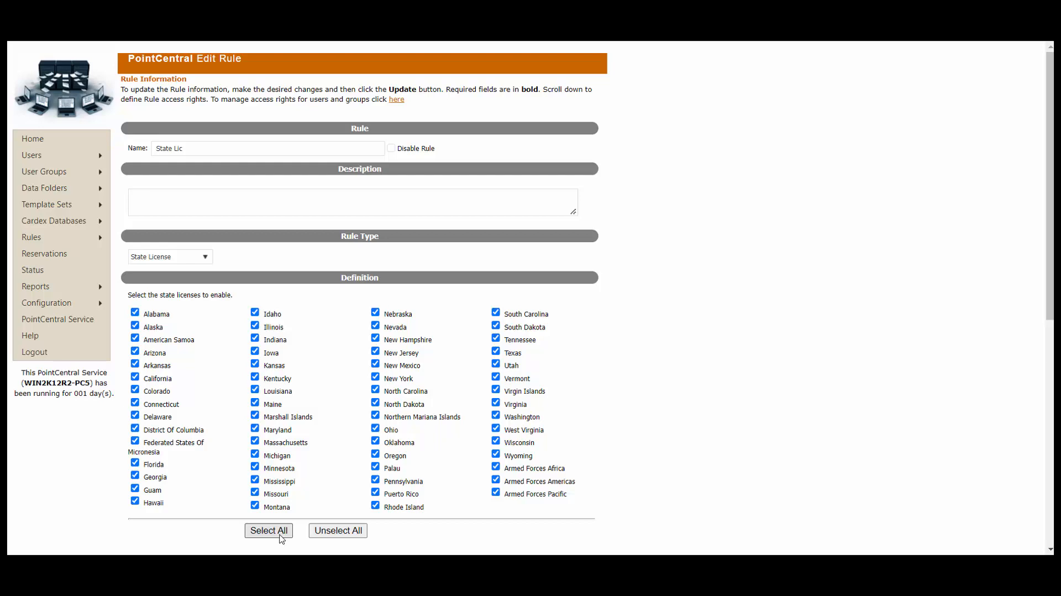
left_click(357, 535)
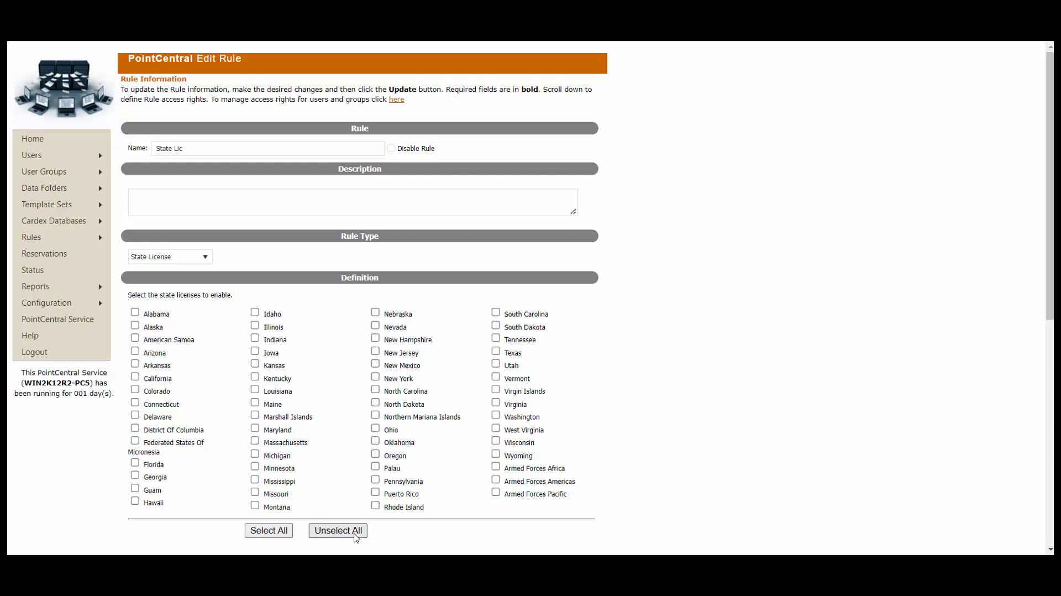
left_click(496, 352)
scroll(610, 381, "down", 8)
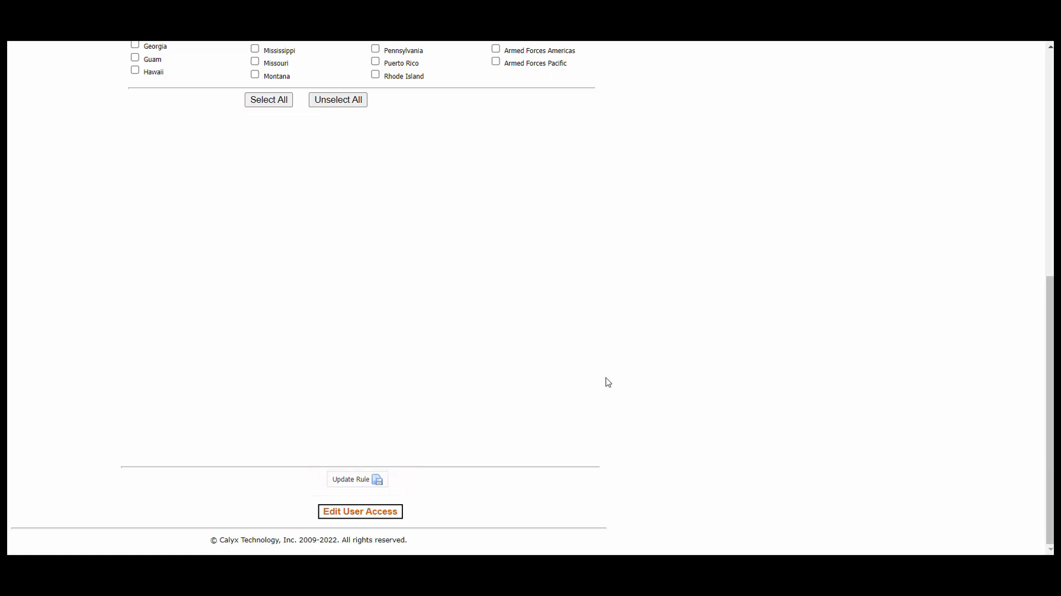
- Update the State Lic rule so Texas stays its only enabled license
left_click(371, 486)
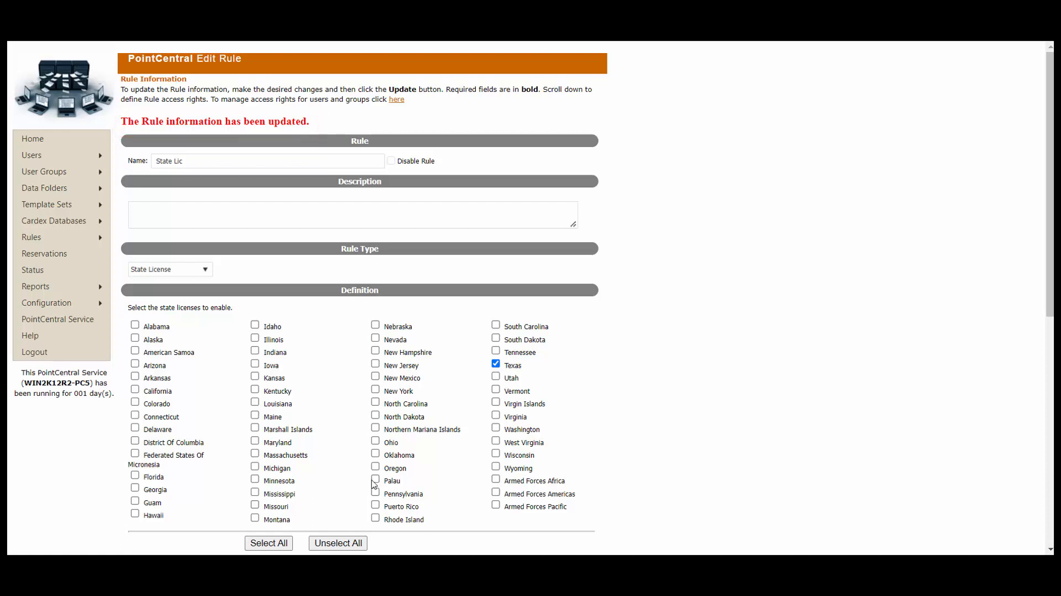
scroll(633, 469, "down", 2)
scroll(633, 469, "down", 6)
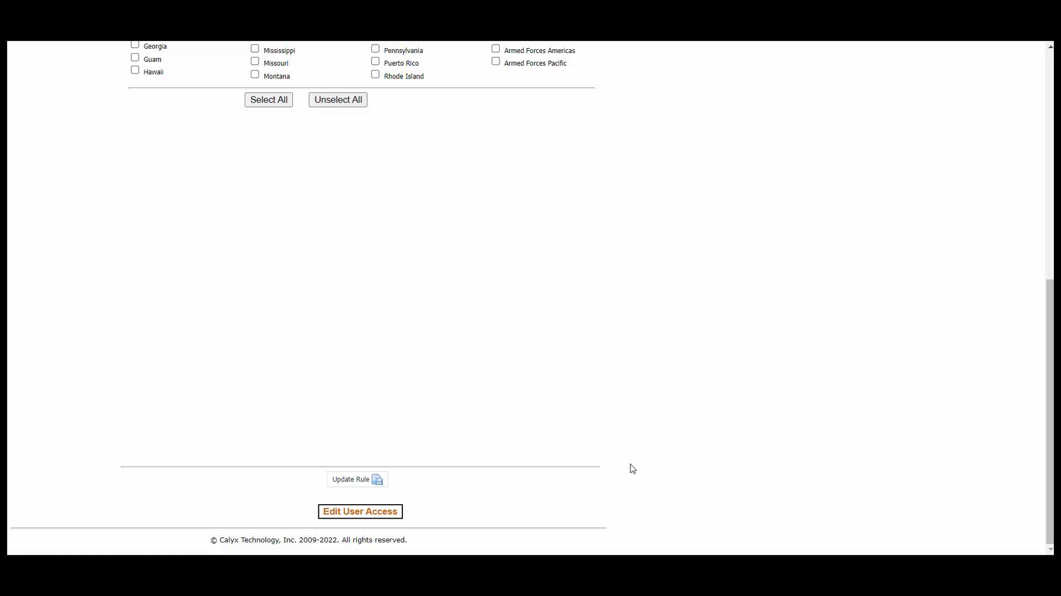
- Go to the Edit Rule Access page for the State Lic rule
left_click(395, 517)
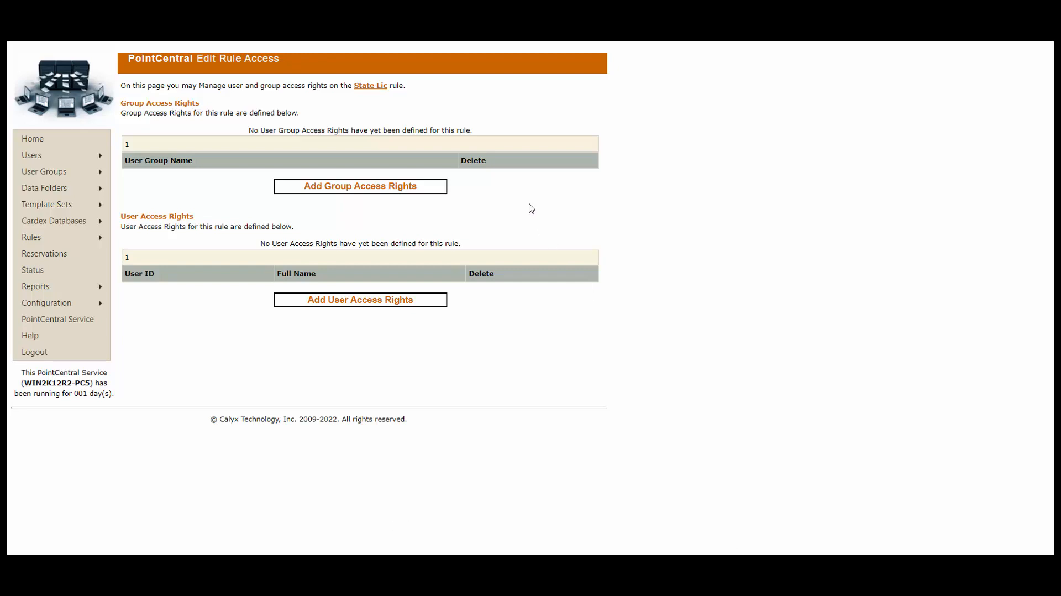
- Add group access rights to State Lic for Correspondent Processors and then LO
left_click(436, 190)
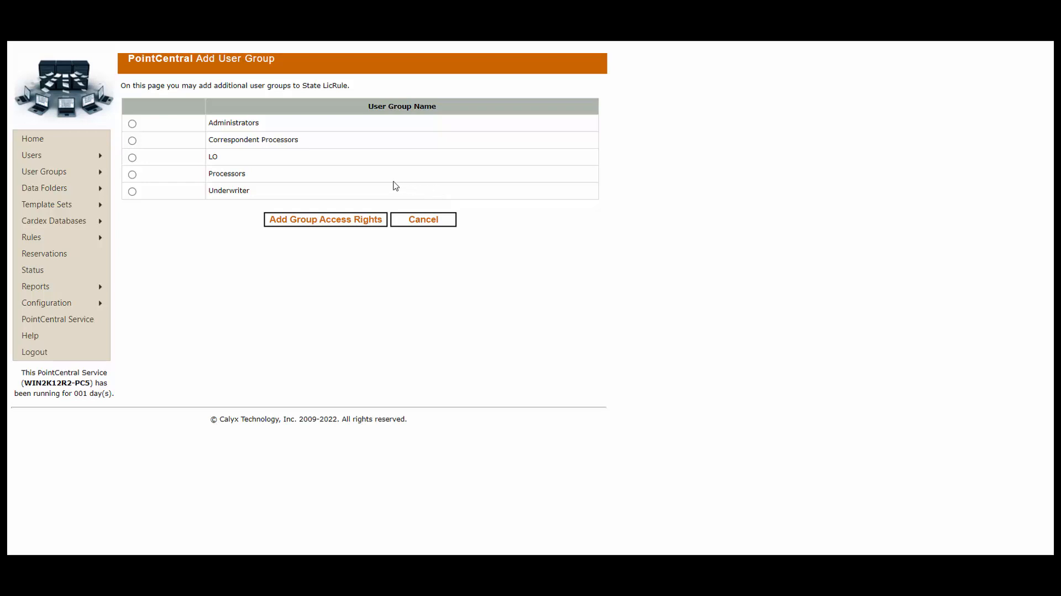
left_click(134, 141)
left_click(133, 157)
left_click(133, 142)
left_click(335, 221)
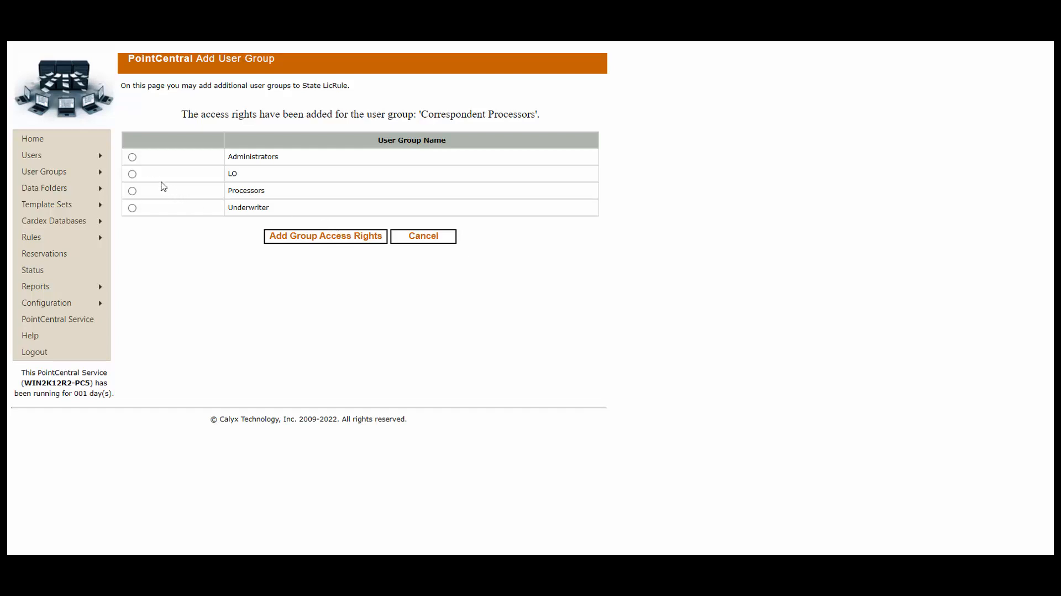
left_click(132, 175)
left_click(346, 238)
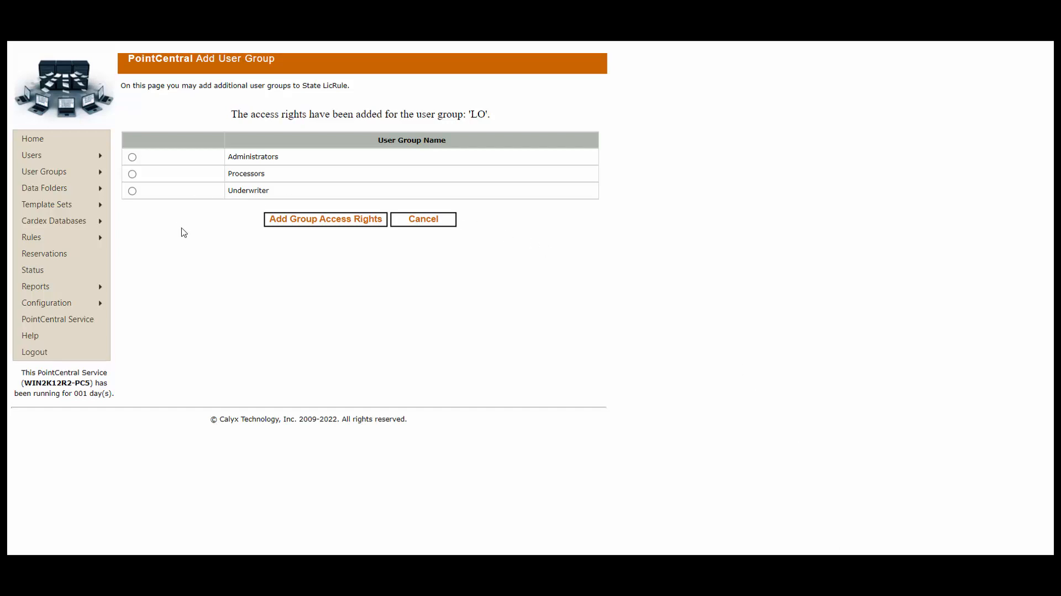
- Add another new rule named 'Required LO' through Rules > Add Rule
mouse_move(100, 237)
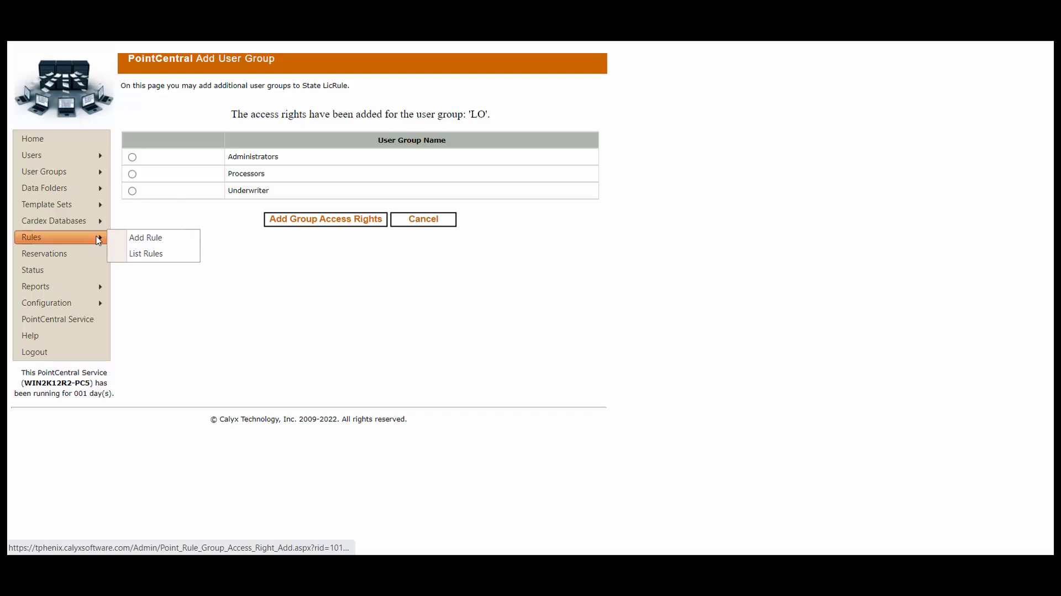
left_click(171, 239)
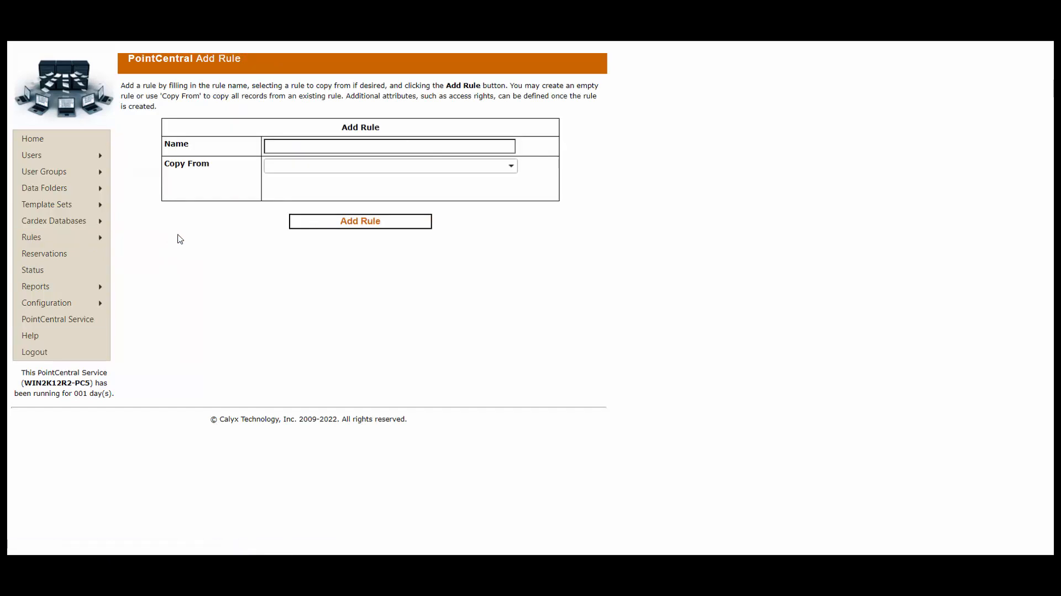
left_click(294, 145)
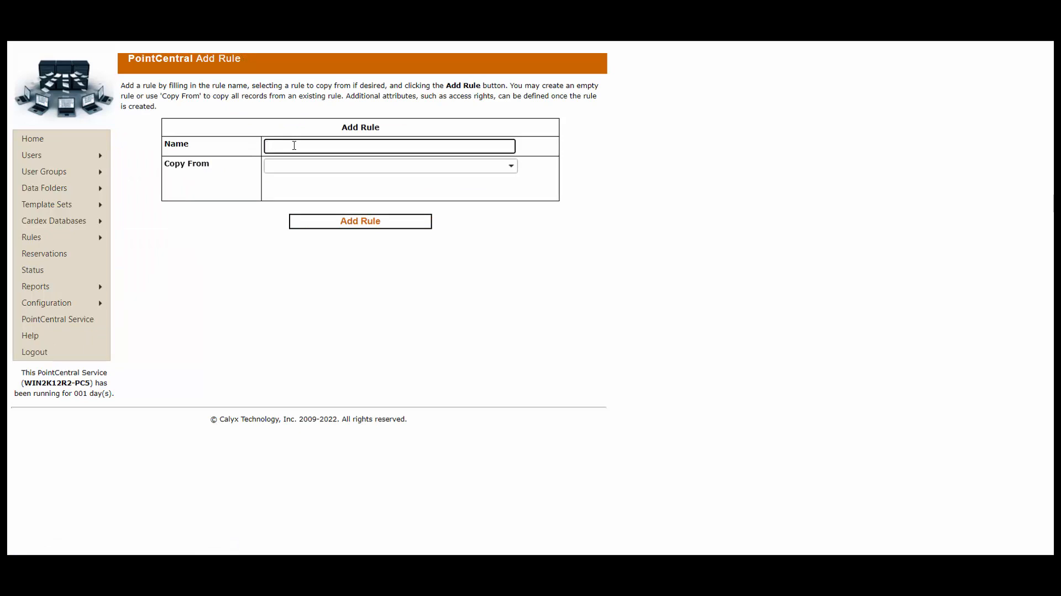
type("Required")
type("LO")
left_click(365, 226)
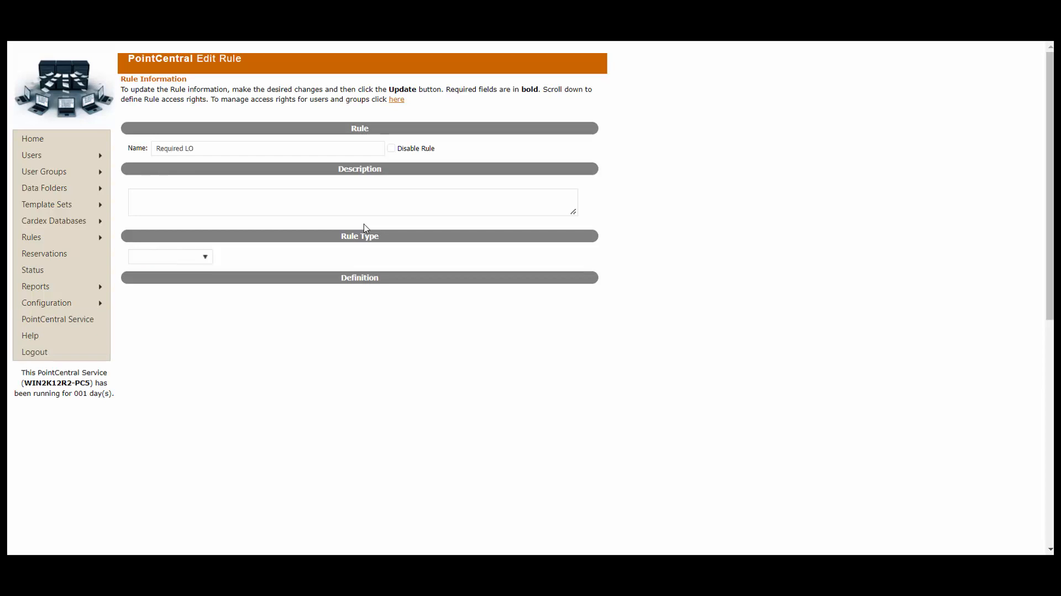
- Set the Required LO rule type to Required Fields and show the Require Field list
left_click(208, 263)
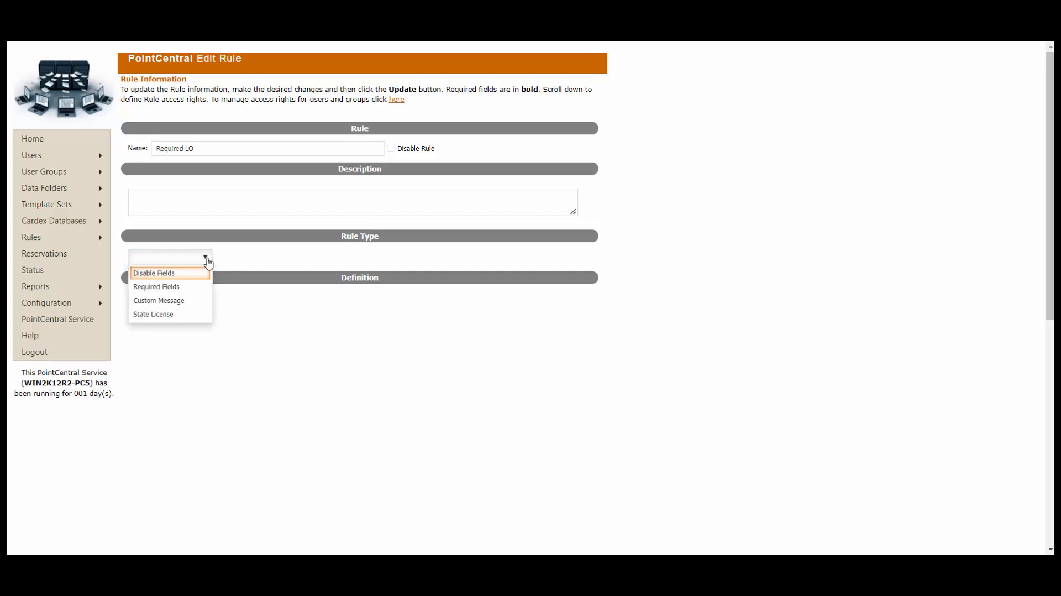
left_click(202, 287)
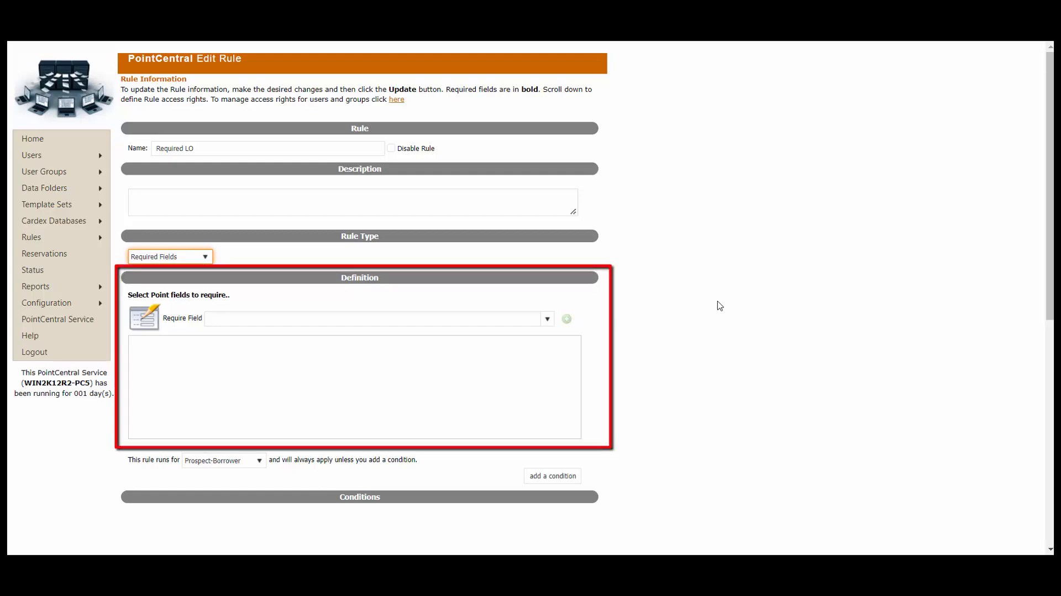
left_click(546, 319)
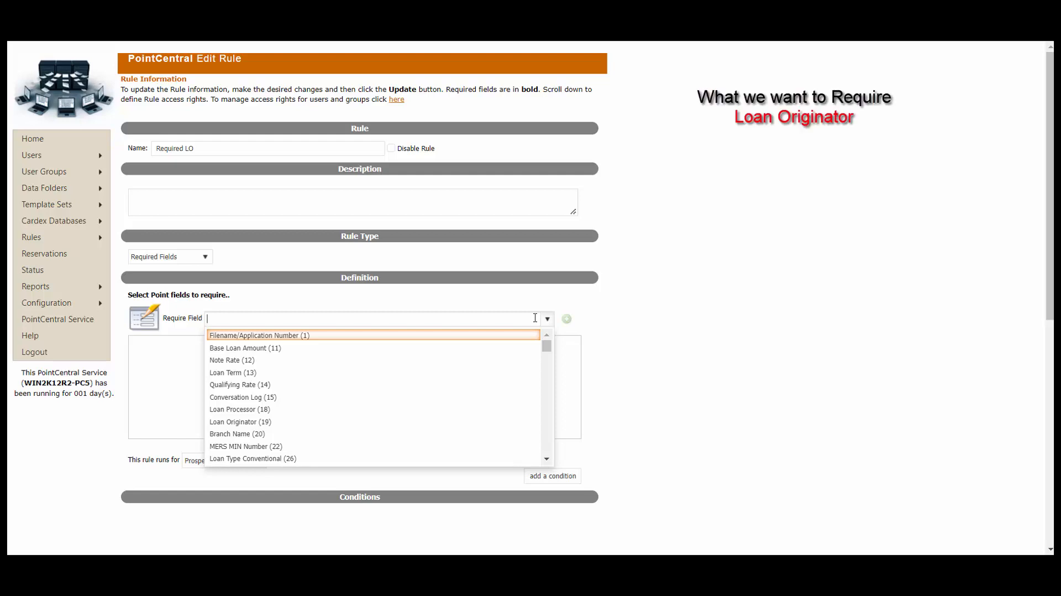
- Search for and add Loan Originator (19) as a required field
type("loa")
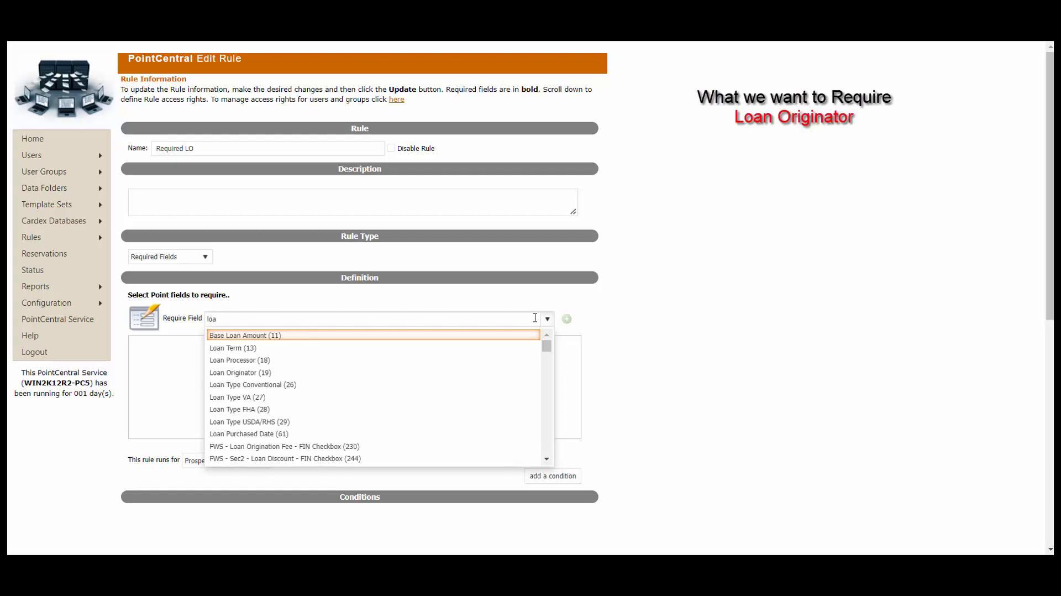
type("n or")
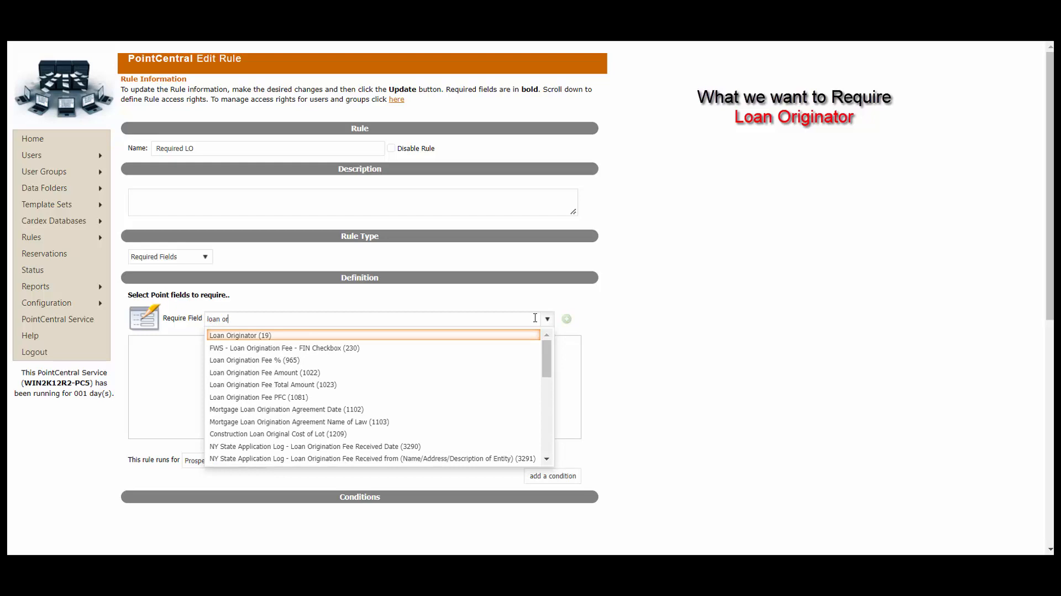
left_click(506, 335)
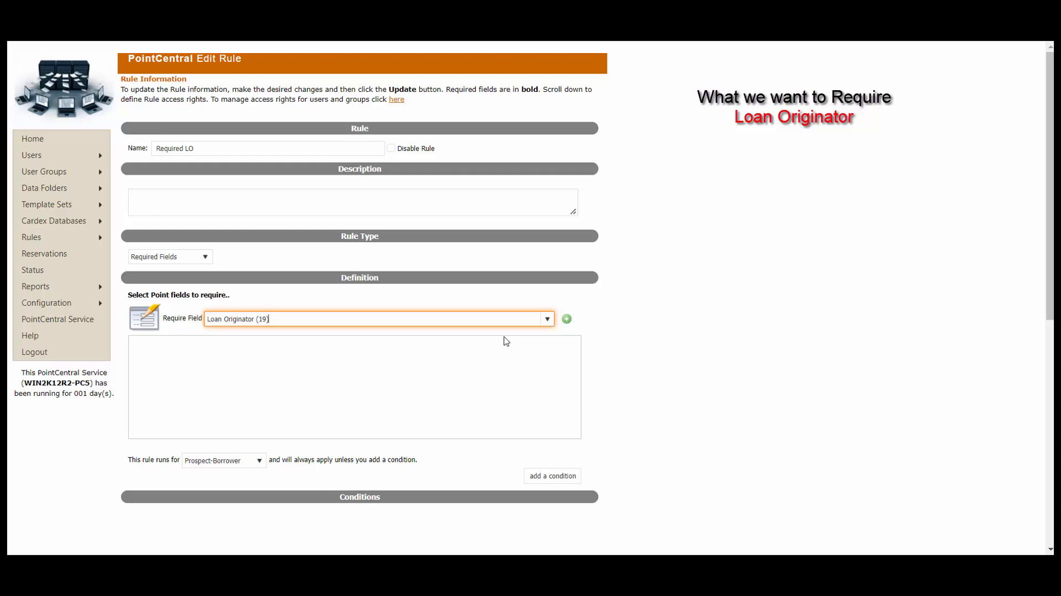
left_click(568, 320)
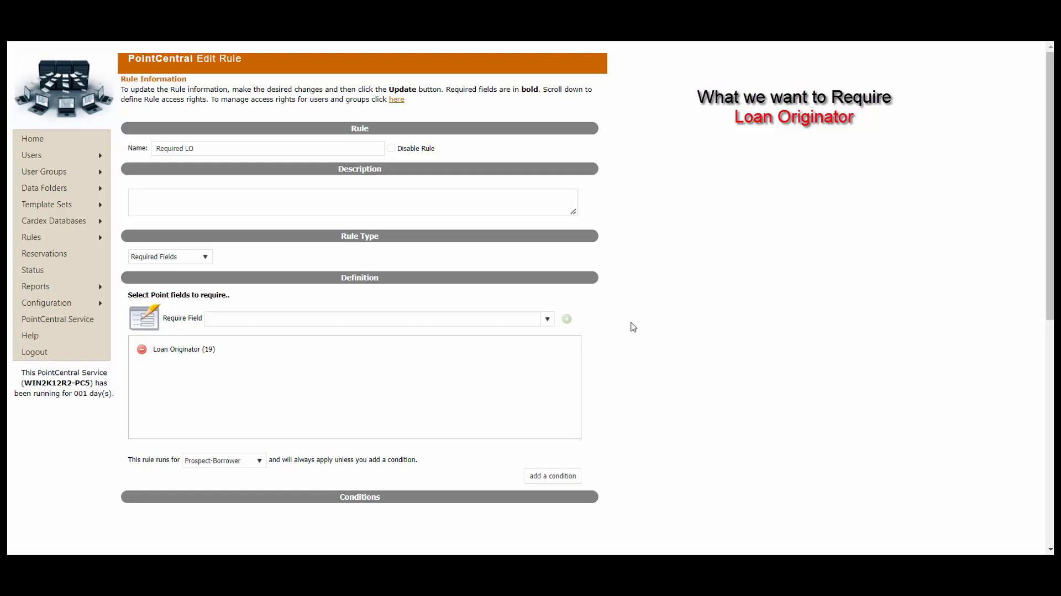
scroll(636, 328, "down", 1)
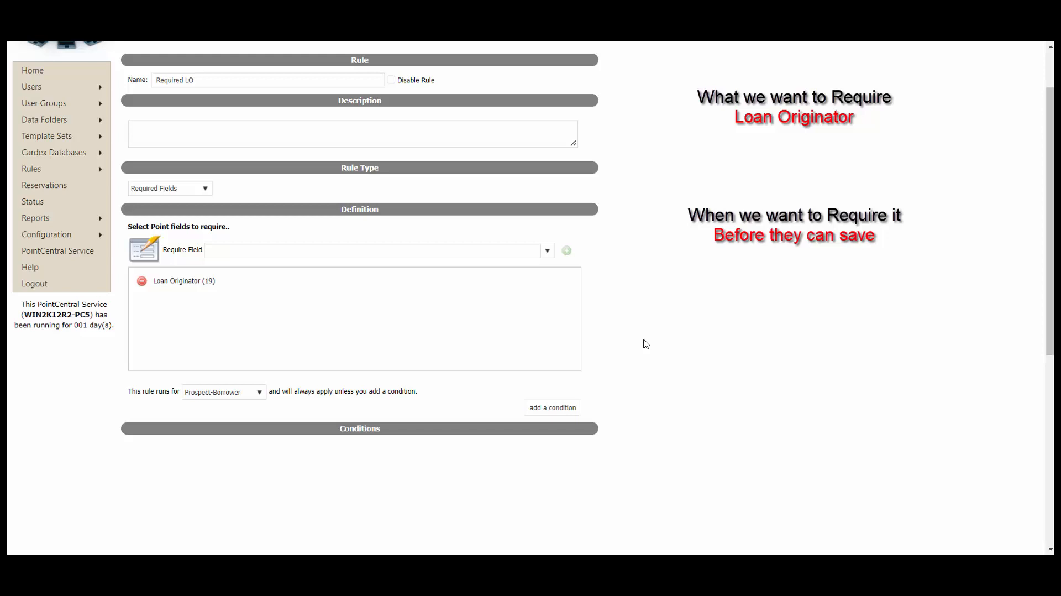
- Update the Required LO rule to store the Loan Originator (19) requirement
scroll(646, 344, "down", 7)
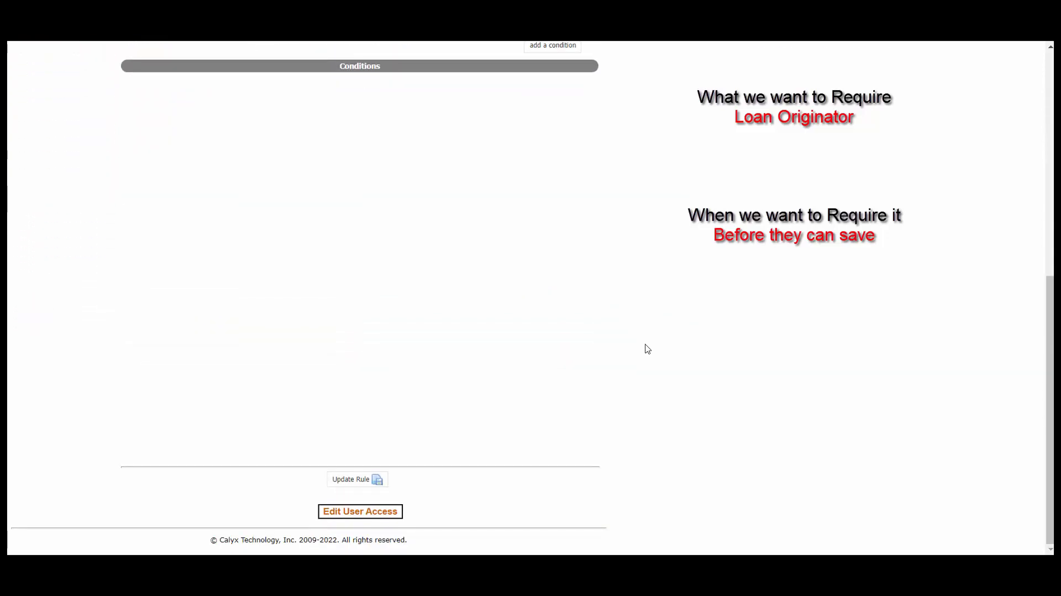
left_click(368, 487)
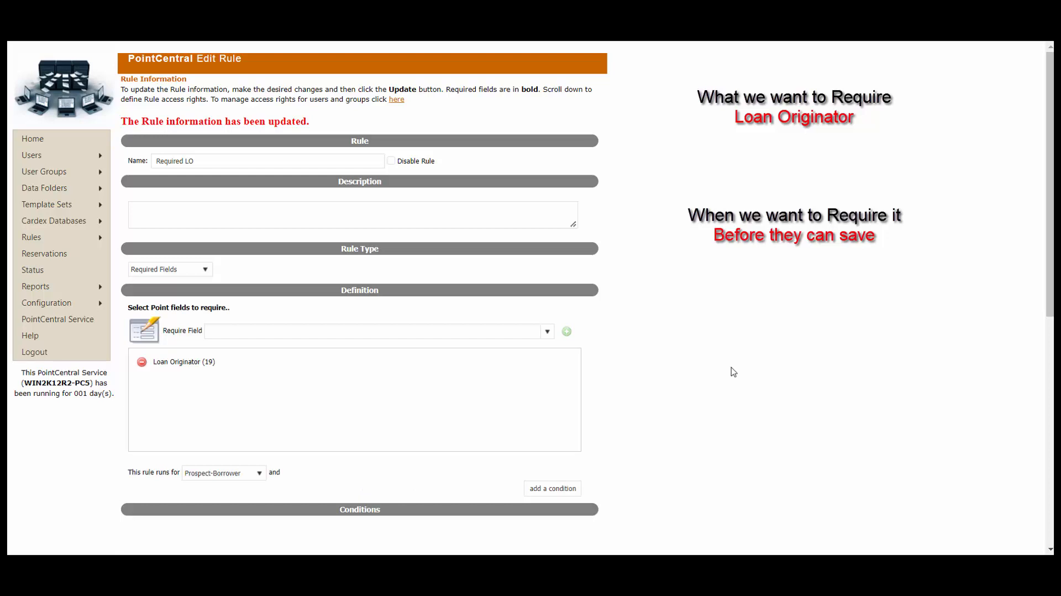
scroll(733, 371, "down", 8)
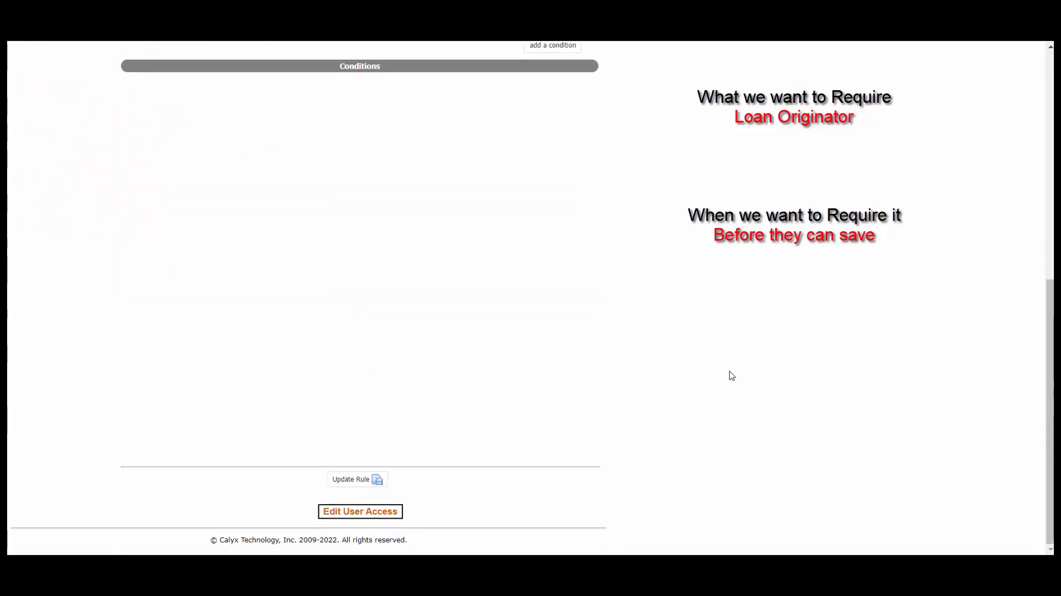
- Open the Edit Rule Access page for the Required LO rule via Edit User Access
left_click(376, 518)
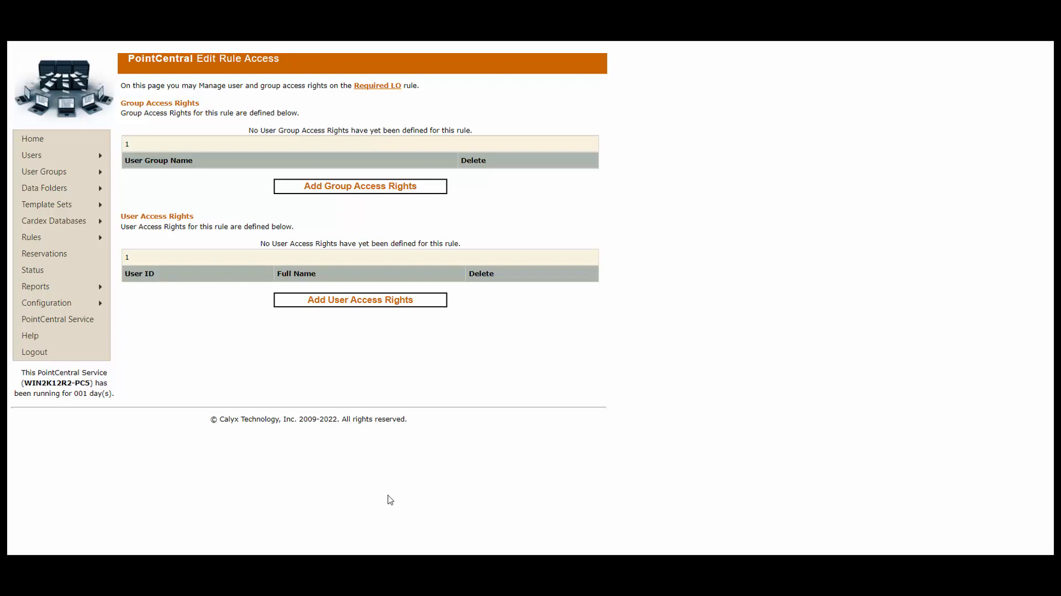
- Grant the first user in the list access rights to the Required LO rule
left_click(358, 301)
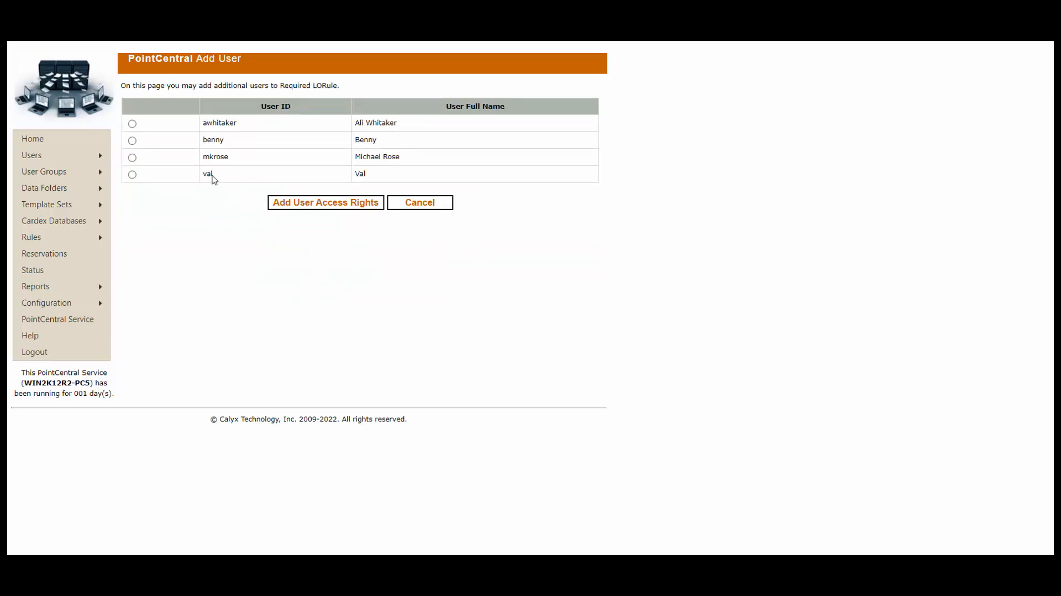
left_click(132, 124)
left_click(338, 206)
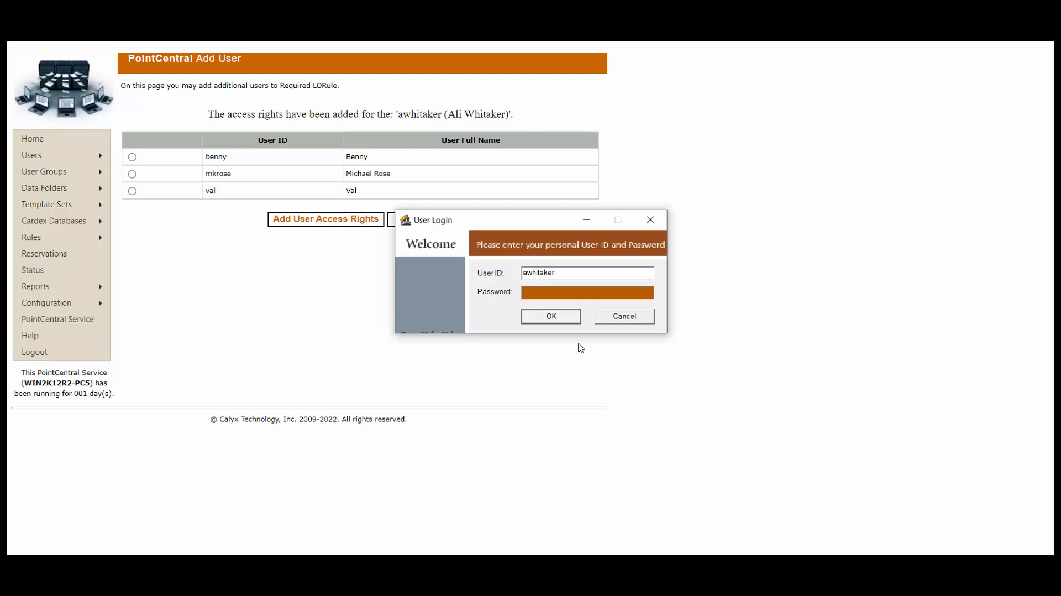
- Log in to Point, create a new blank loan file, and attempt to save it
type("*******")
key("Return")
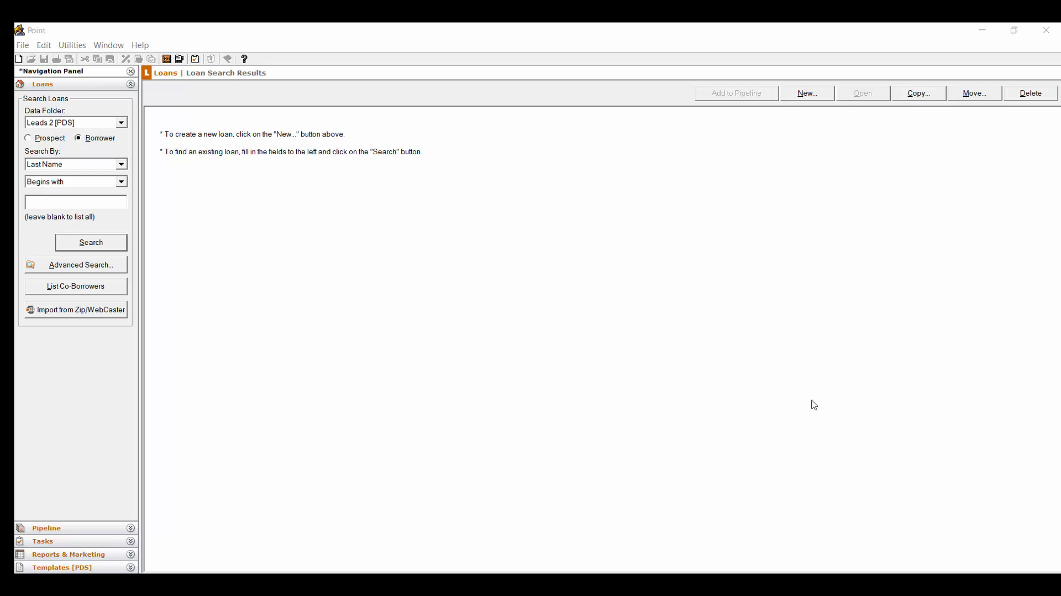
left_click(808, 99)
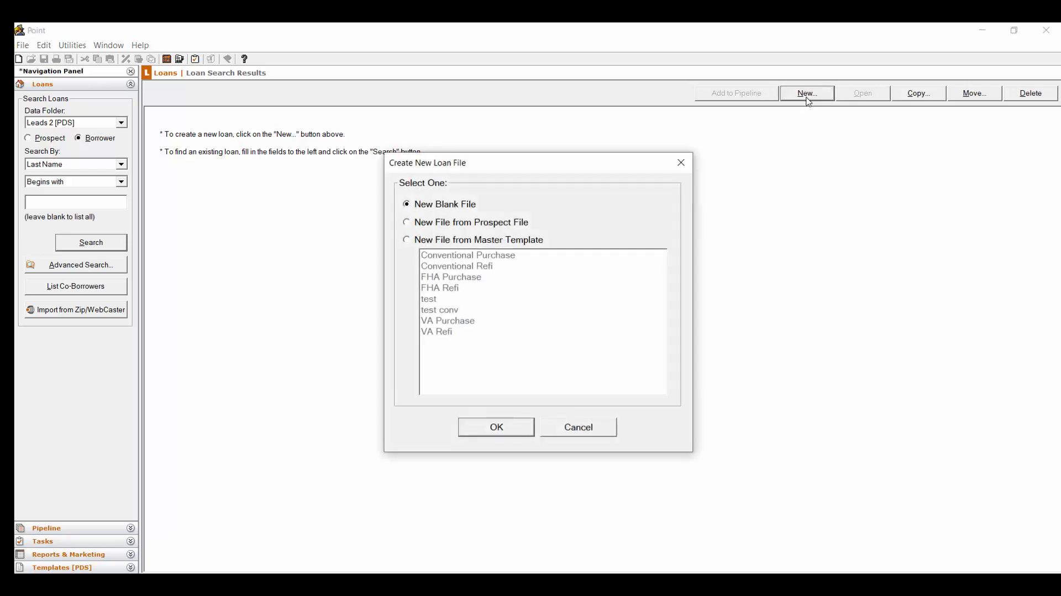
left_click(516, 437)
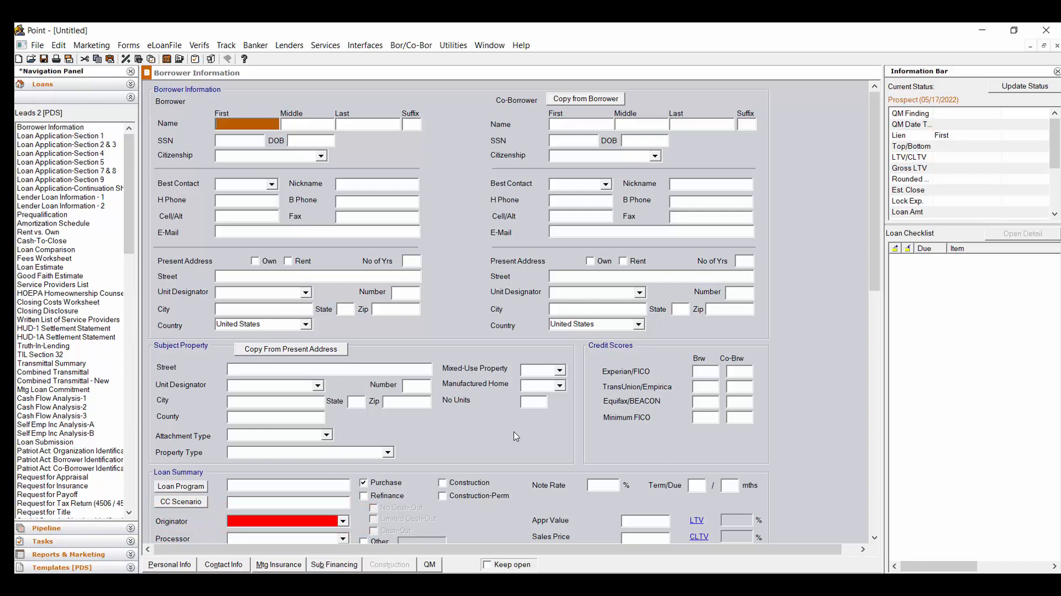
left_click(44, 60)
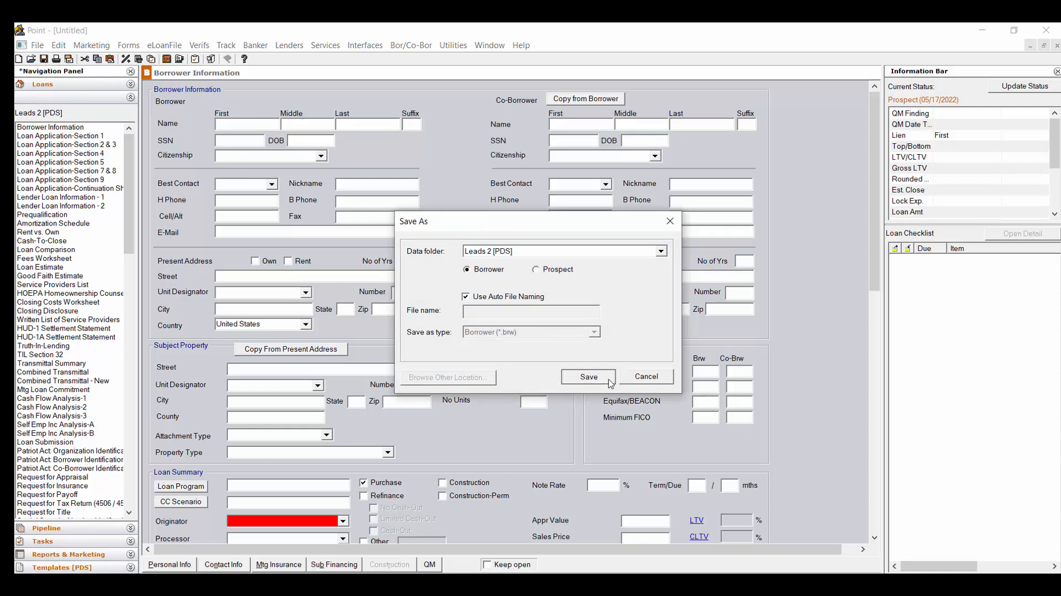
left_click(609, 379)
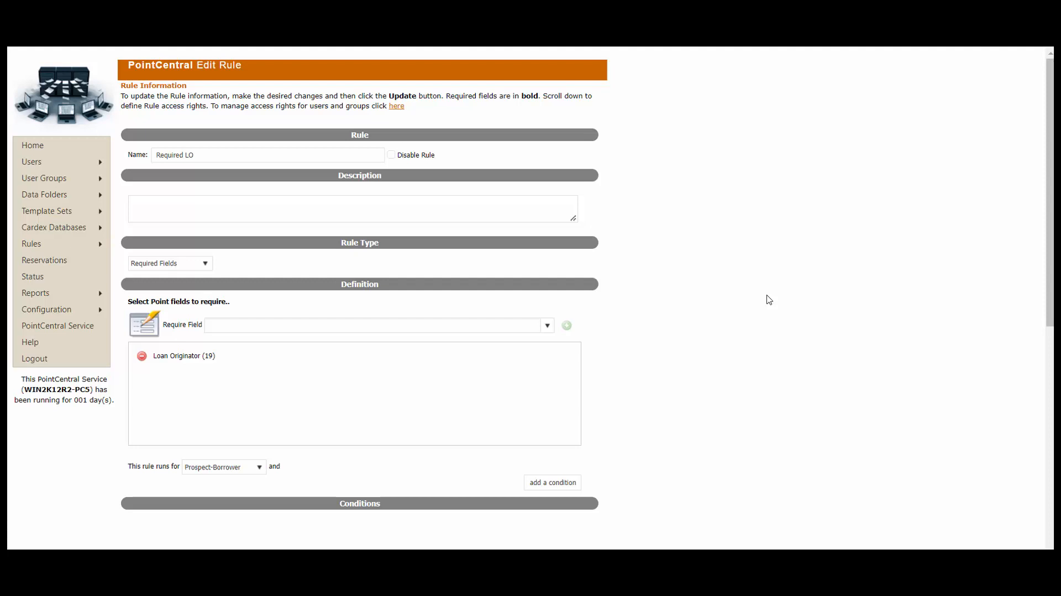
scroll(770, 299, "down", 5)
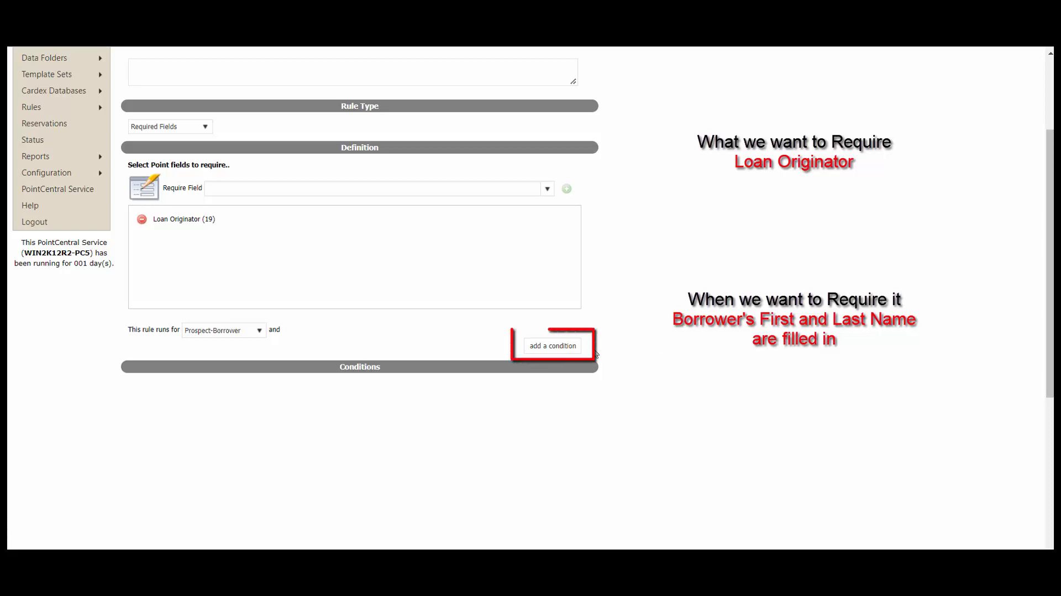
- Add a condition on the Borrower First Name (100) field to the Required LO rule
left_click(574, 349)
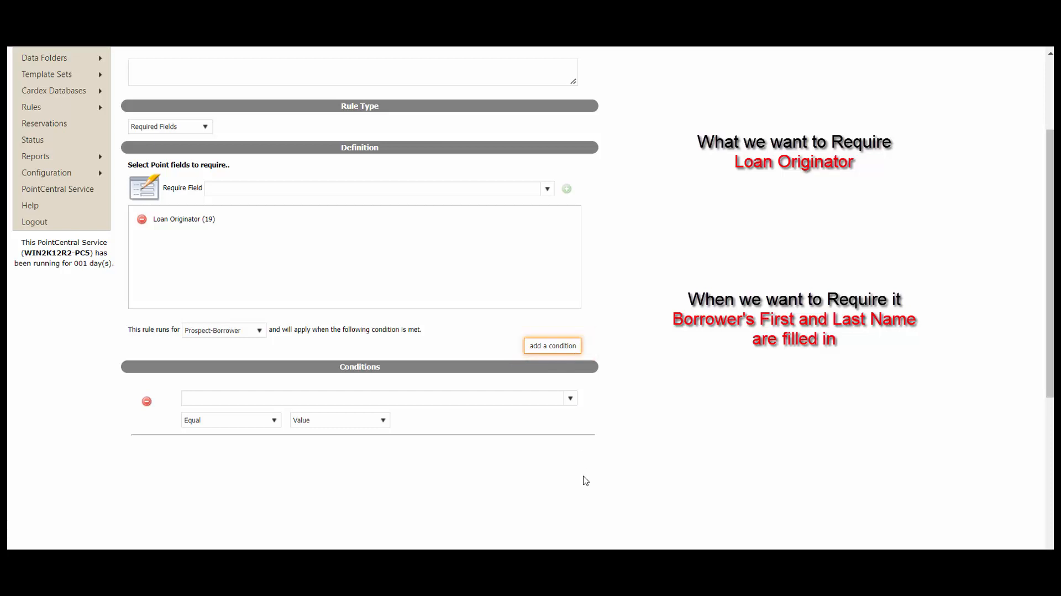
left_click(569, 399)
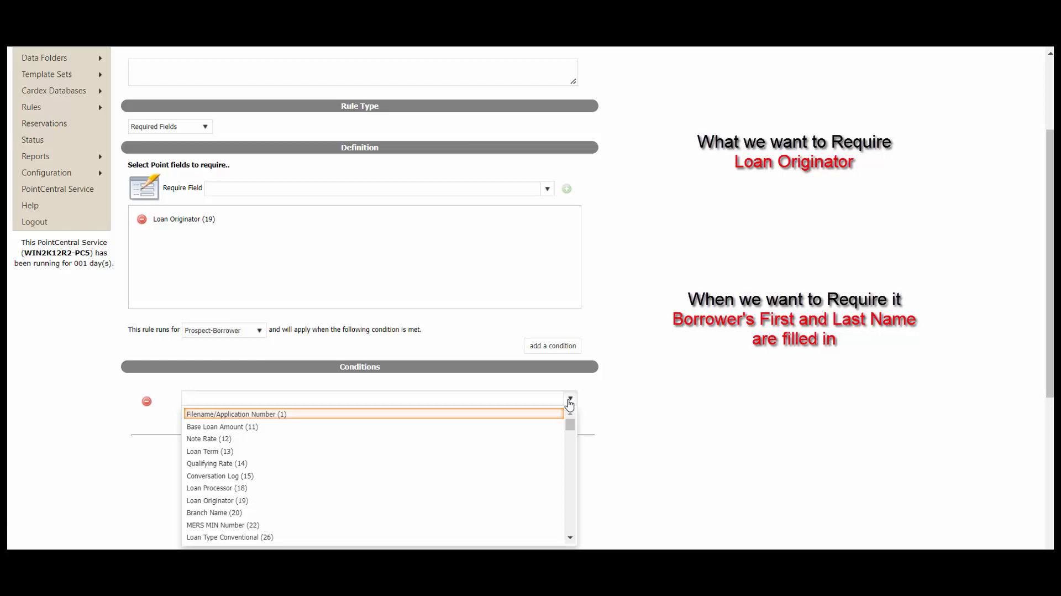
type("borr")
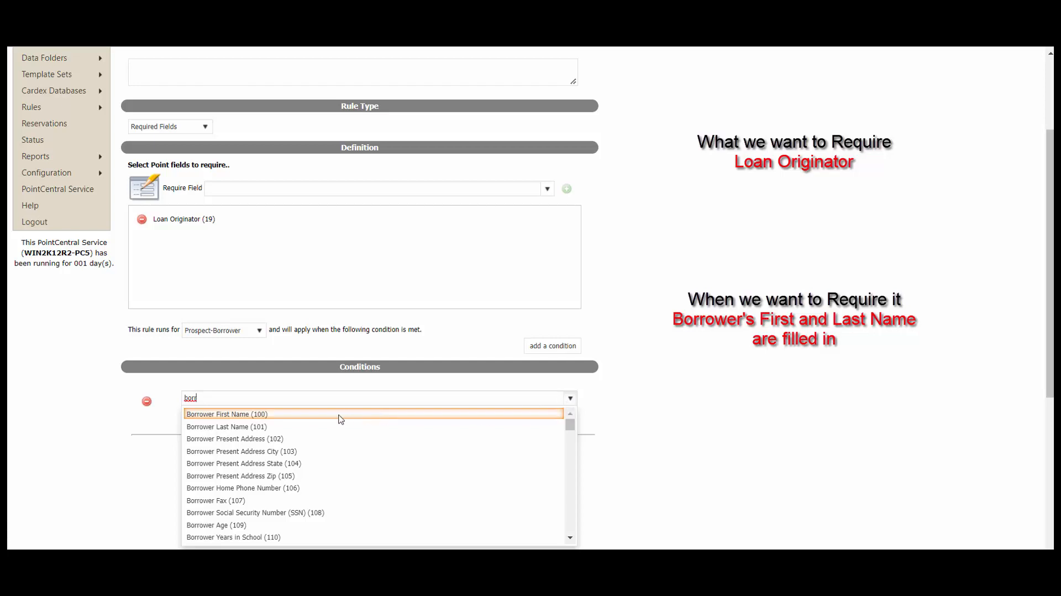
left_click(265, 415)
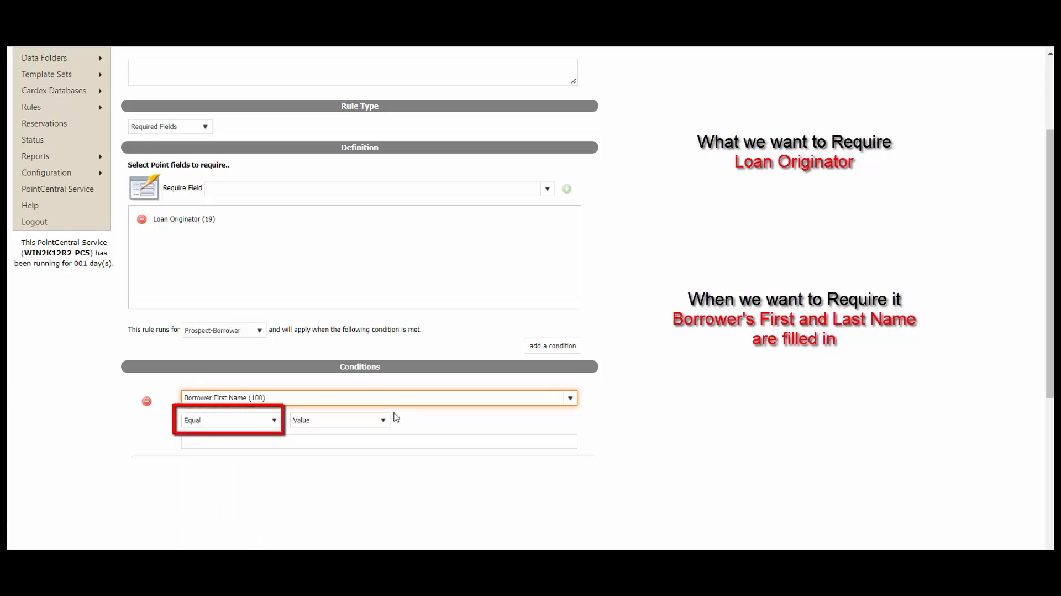
left_click(275, 421)
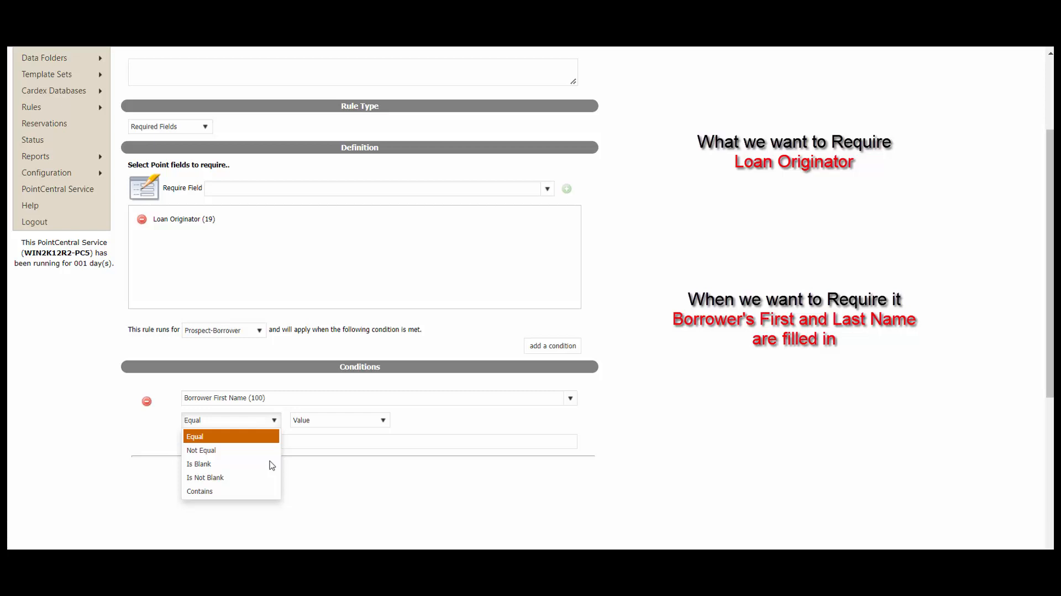
- Set the Borrower First Name (100) condition's operator to Is Not Blank
left_click(243, 483)
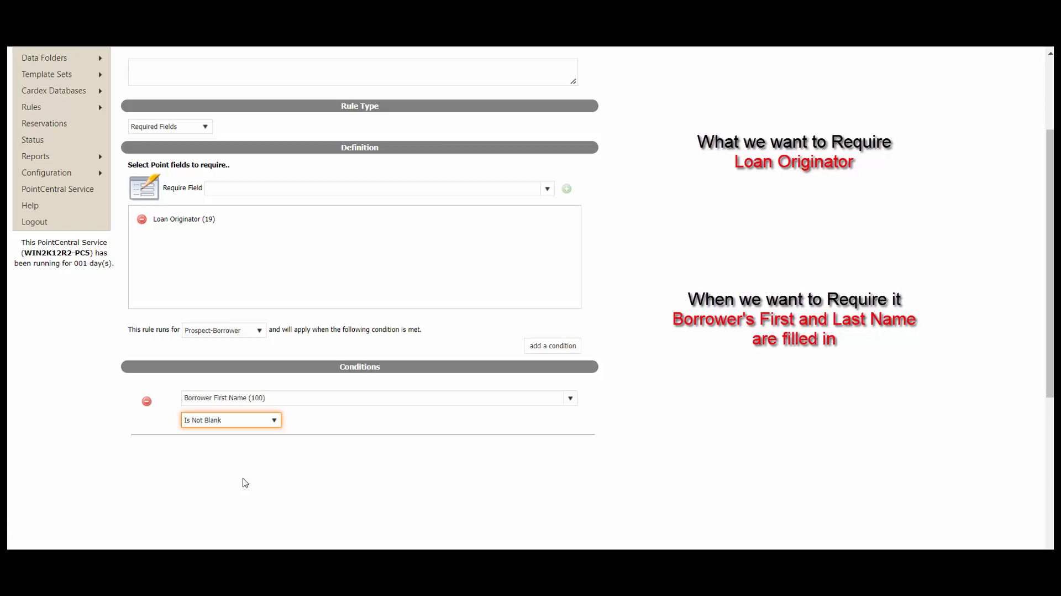
- Add a second condition requiring Borrower Last Name (101) Is Not Blank
left_click(569, 348)
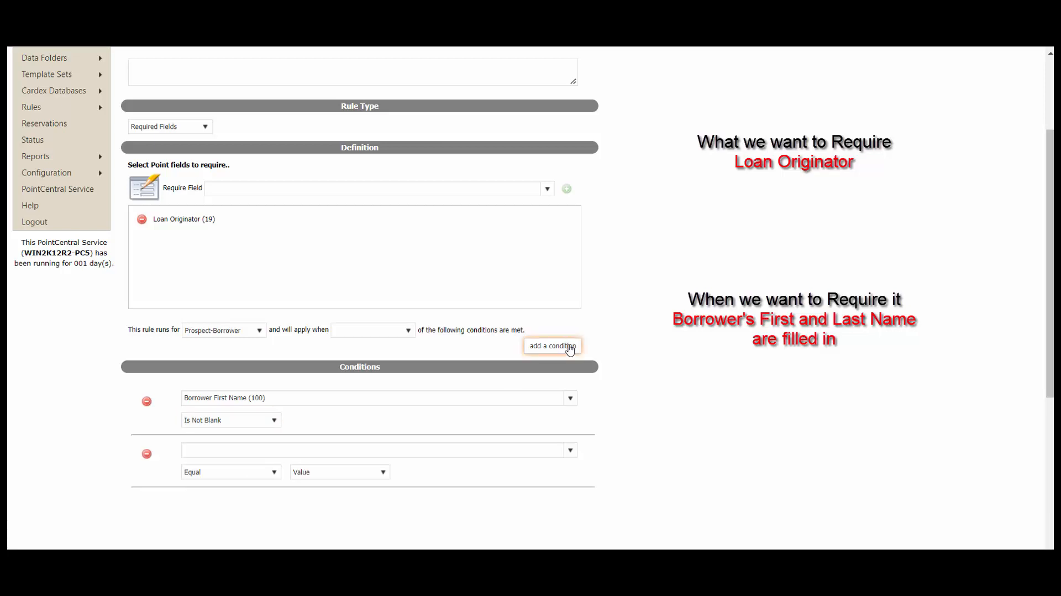
left_click(514, 450)
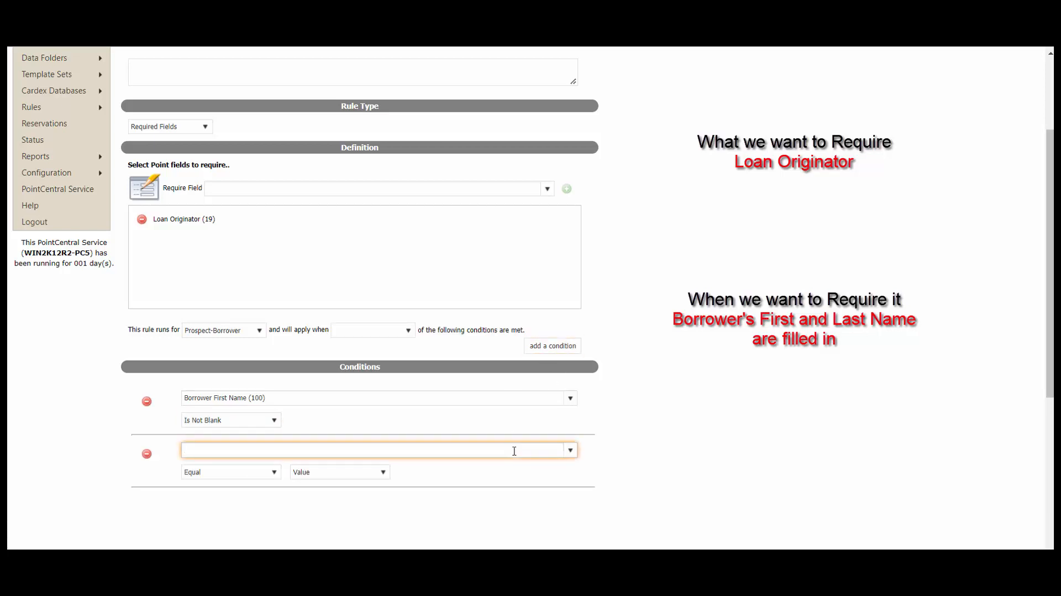
type("borr")
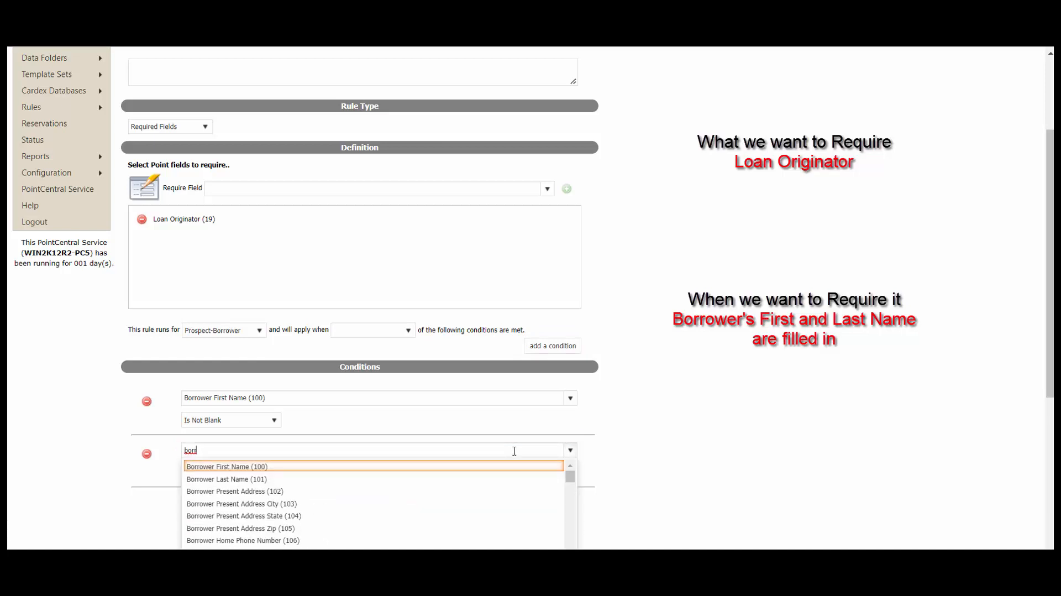
left_click(246, 480)
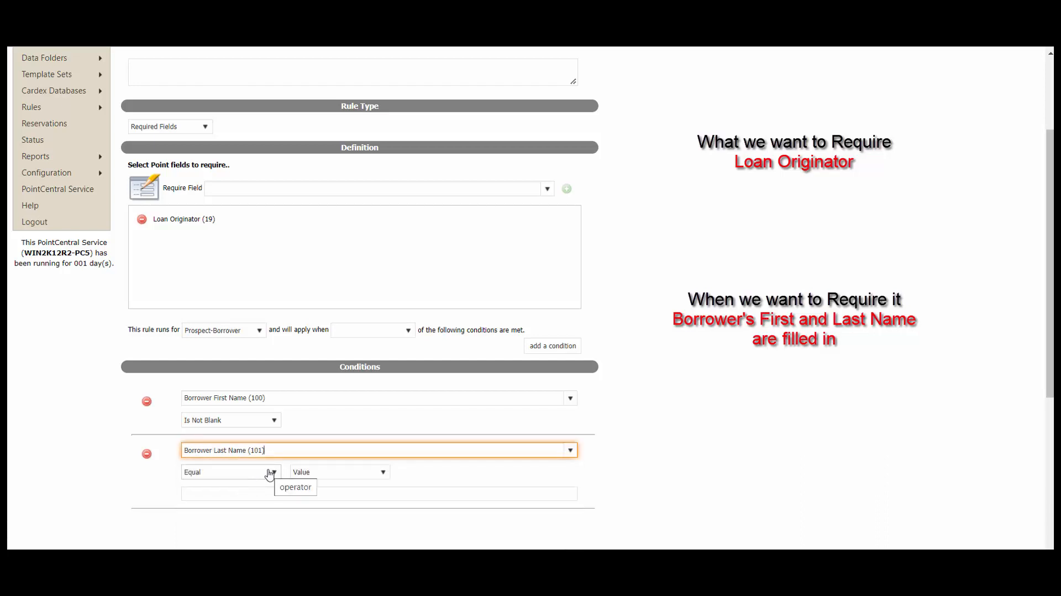
left_click(269, 474)
left_click(270, 473)
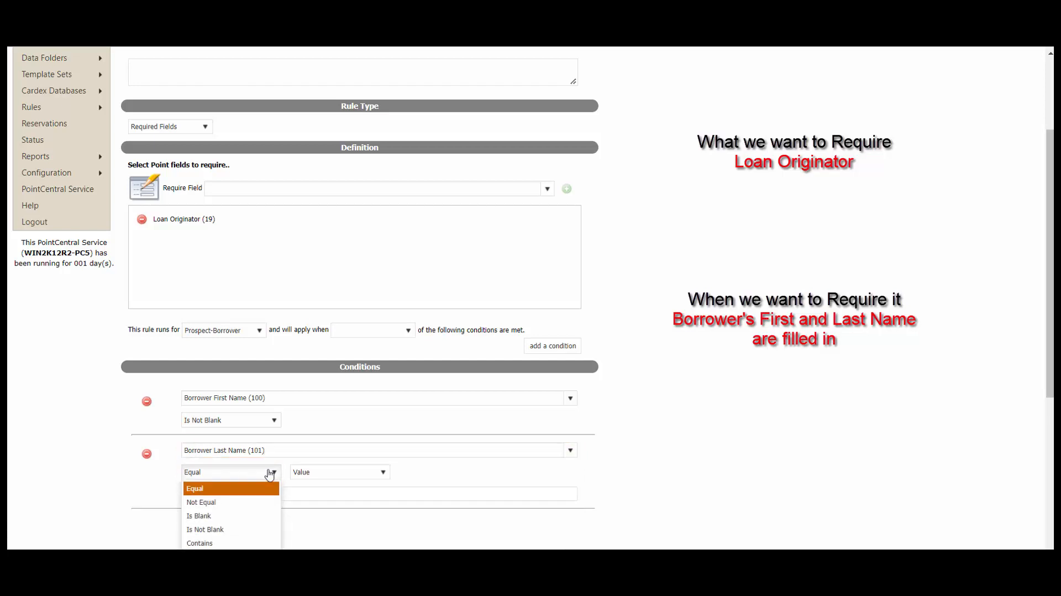
left_click(240, 531)
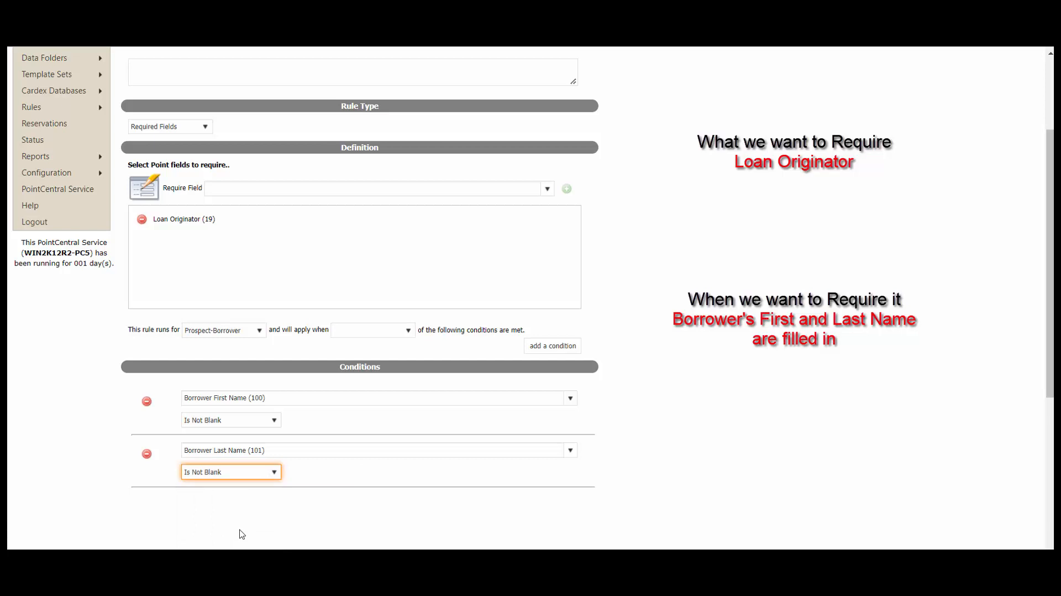
left_click(661, 494)
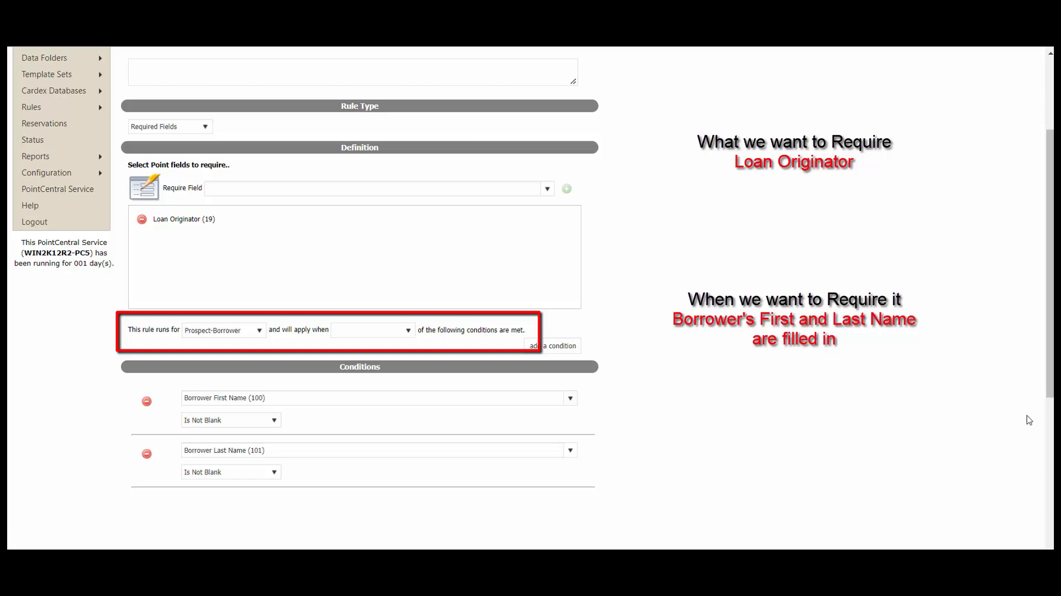
- Set the rule's 'will apply when' choice to All conditions
left_click(409, 331)
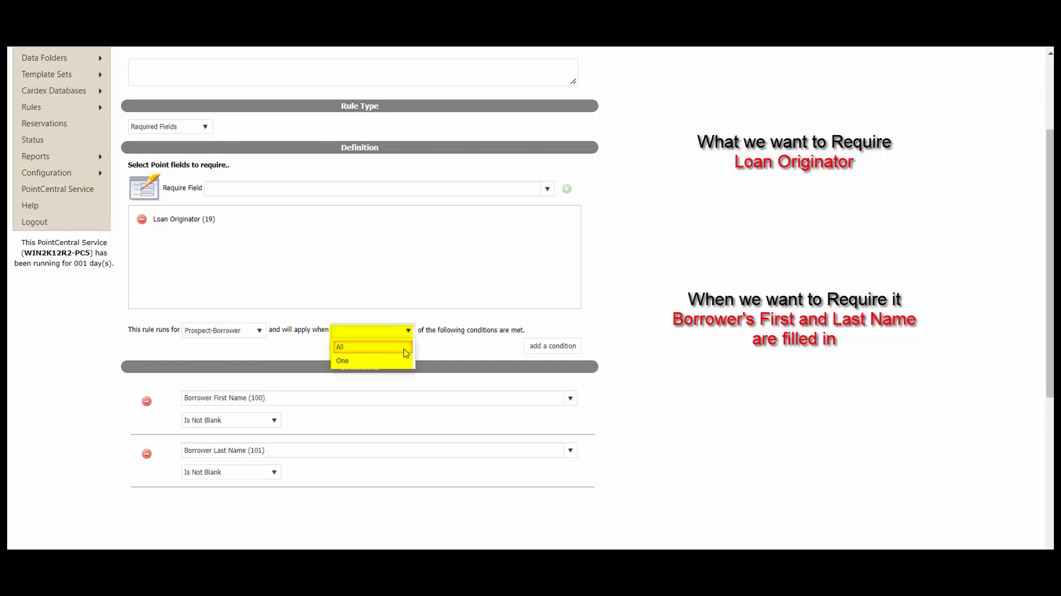
left_click(406, 352)
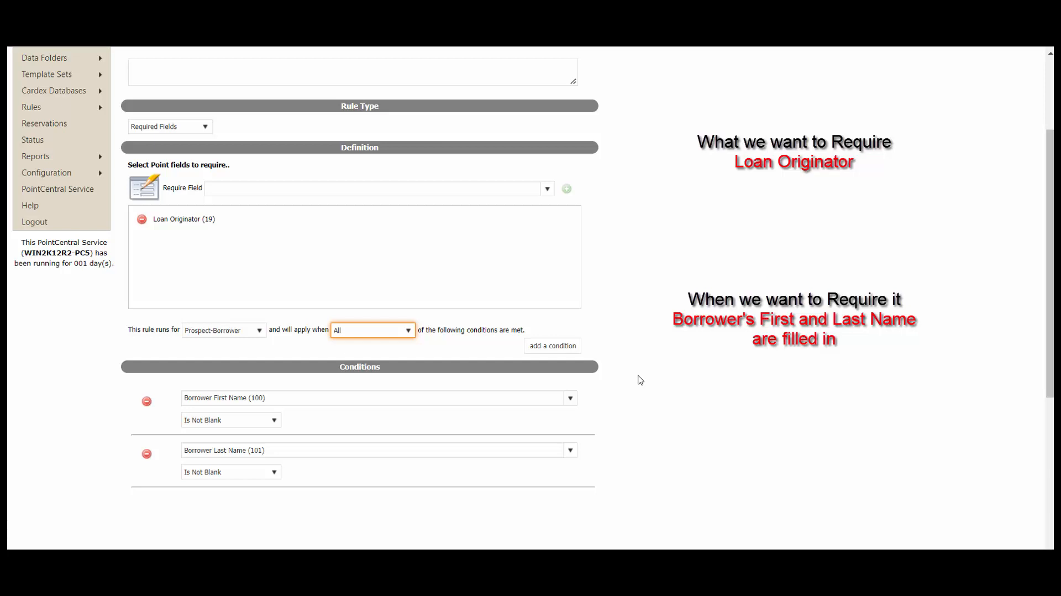
- Update the Required LO rule and go to its Edit User Access page
scroll(640, 380, "down", 5)
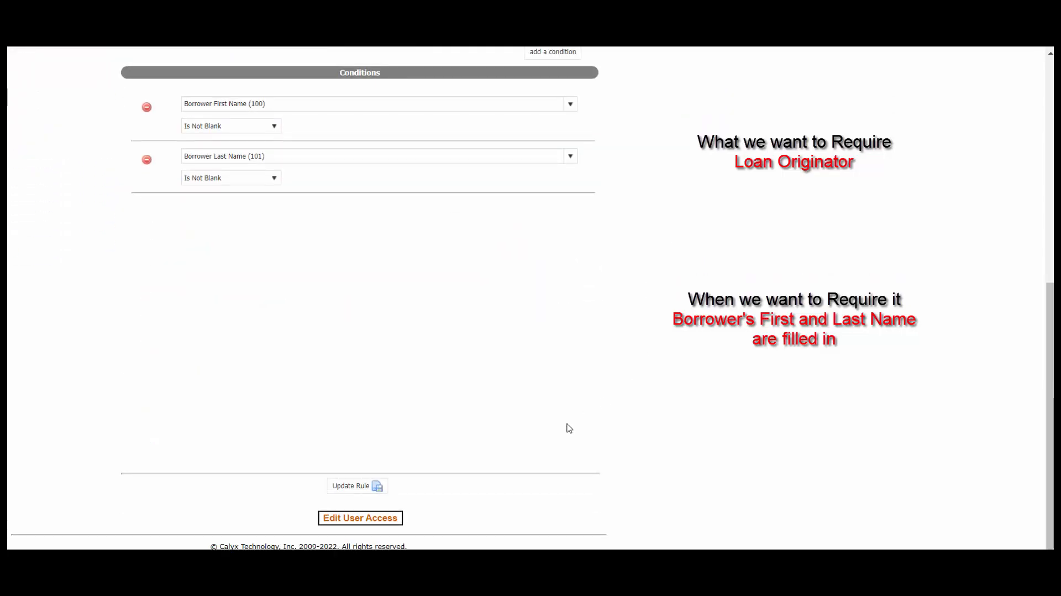
left_click(374, 488)
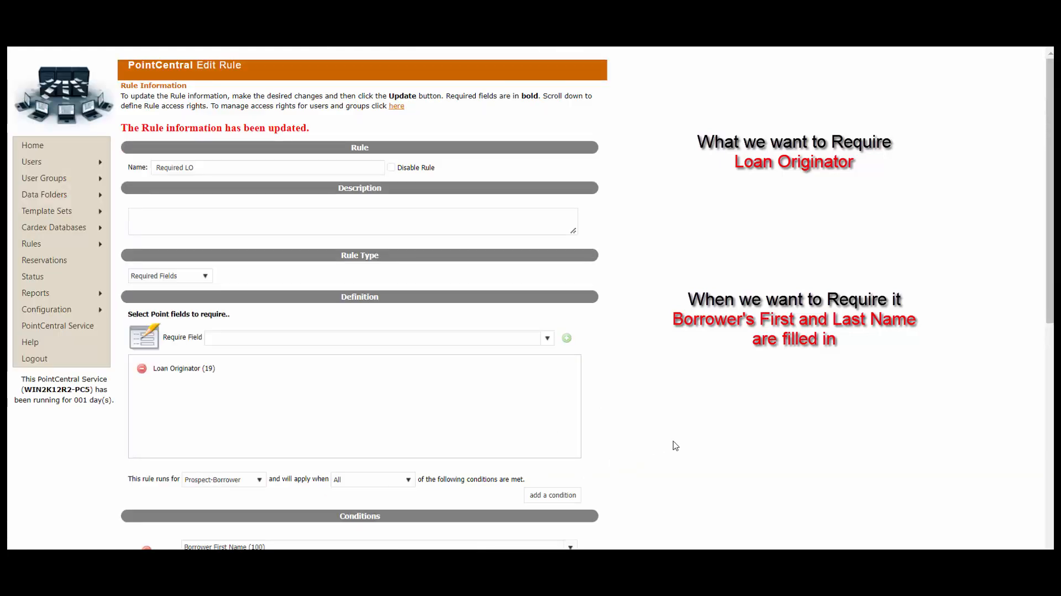
scroll(676, 445, "down", 8)
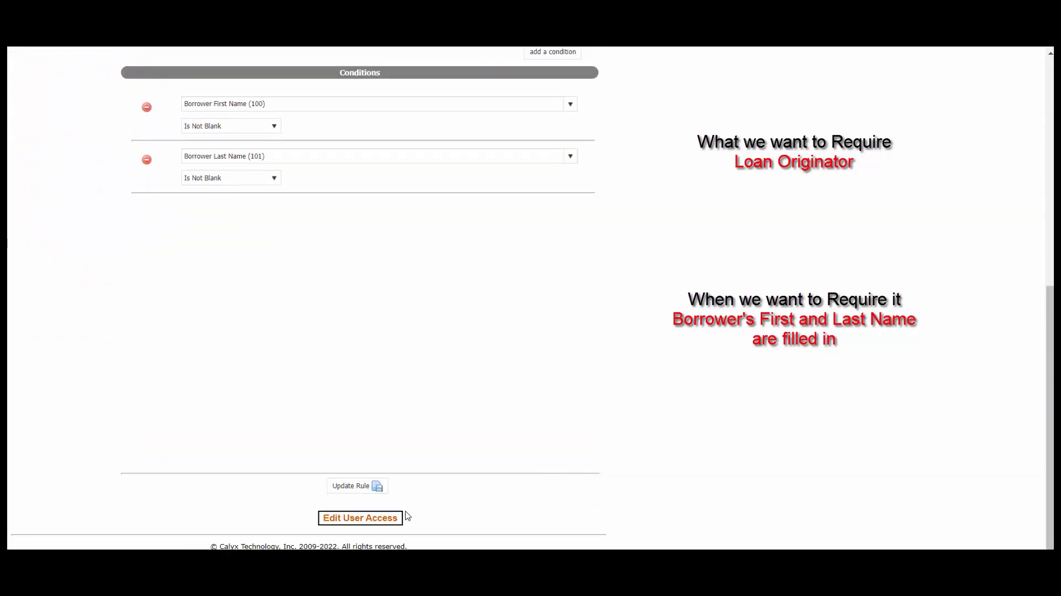
left_click(380, 520)
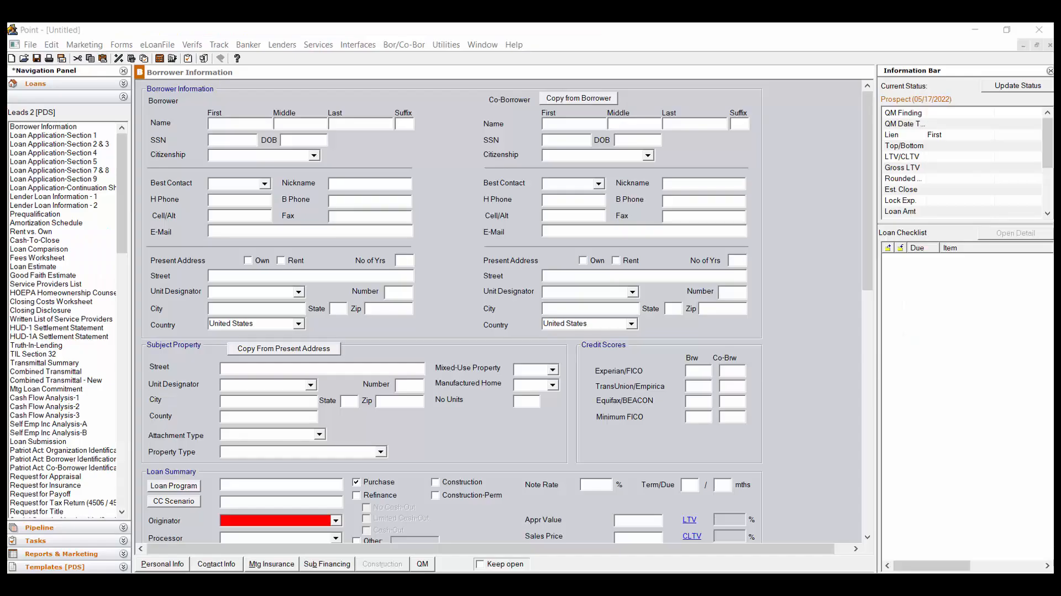
- Close the untitled loan in Point without saving changes
left_click(30, 44)
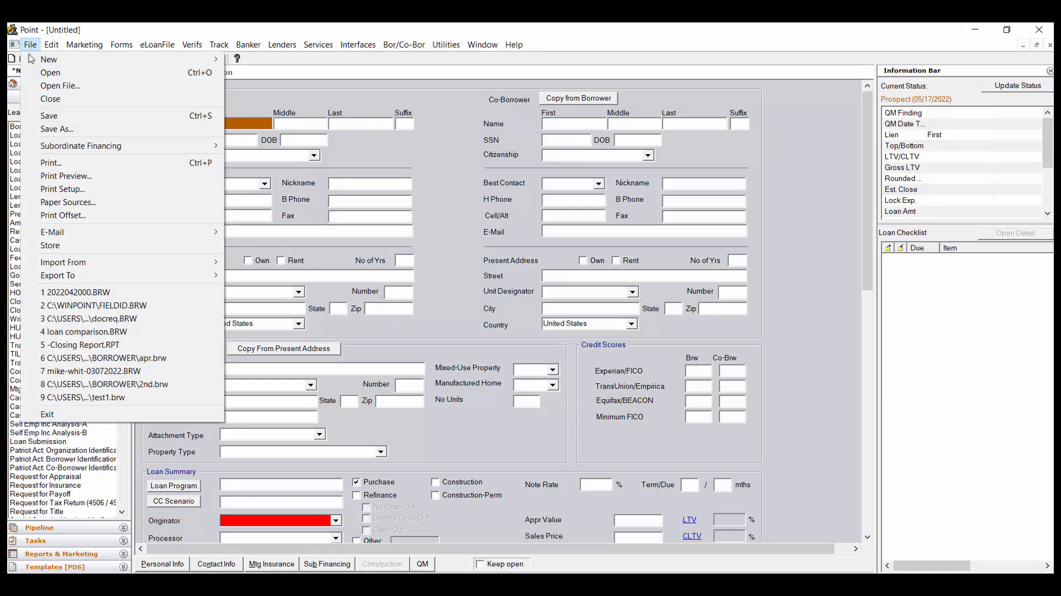
left_click(67, 99)
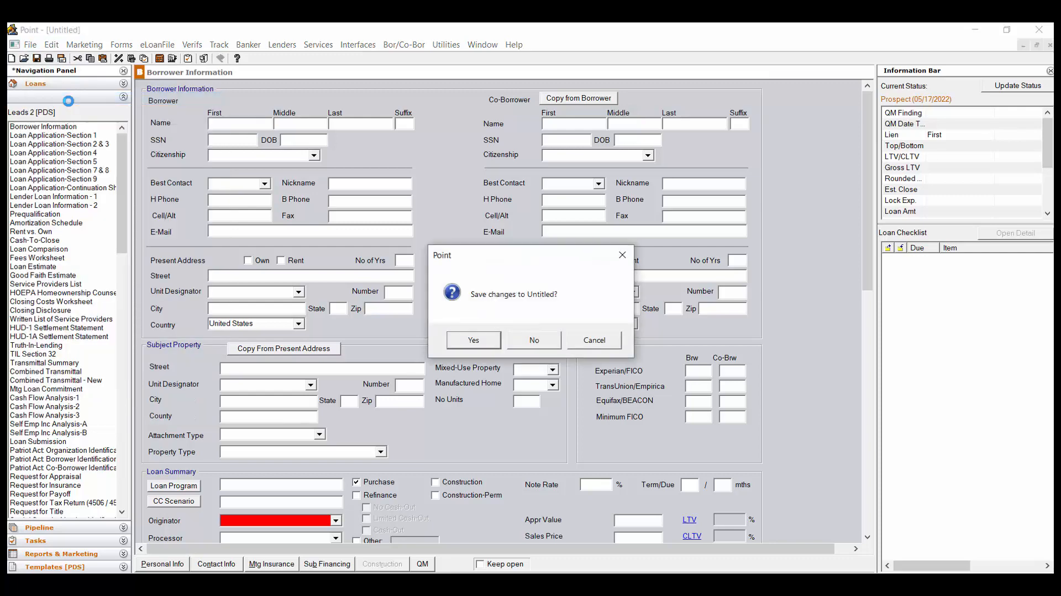
left_click(555, 341)
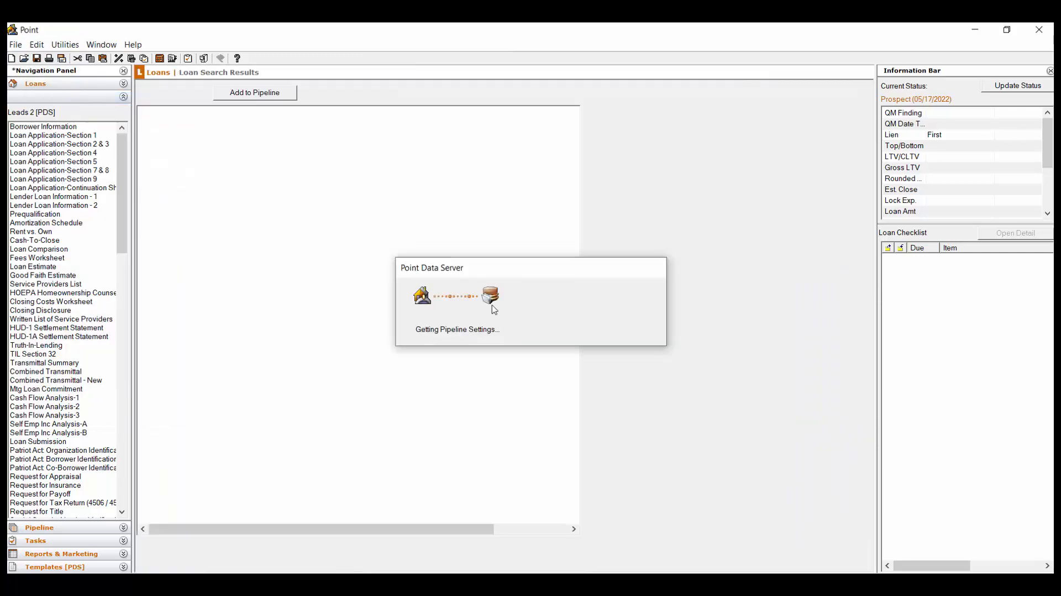
- Log out of Point and log back in with the account password
left_click(16, 44)
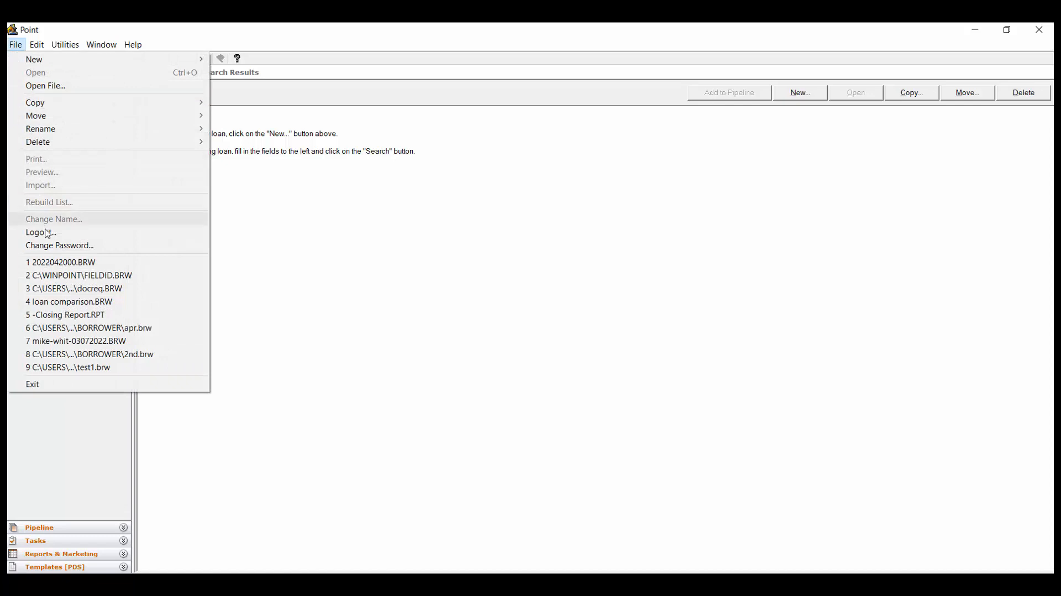
left_click(69, 236)
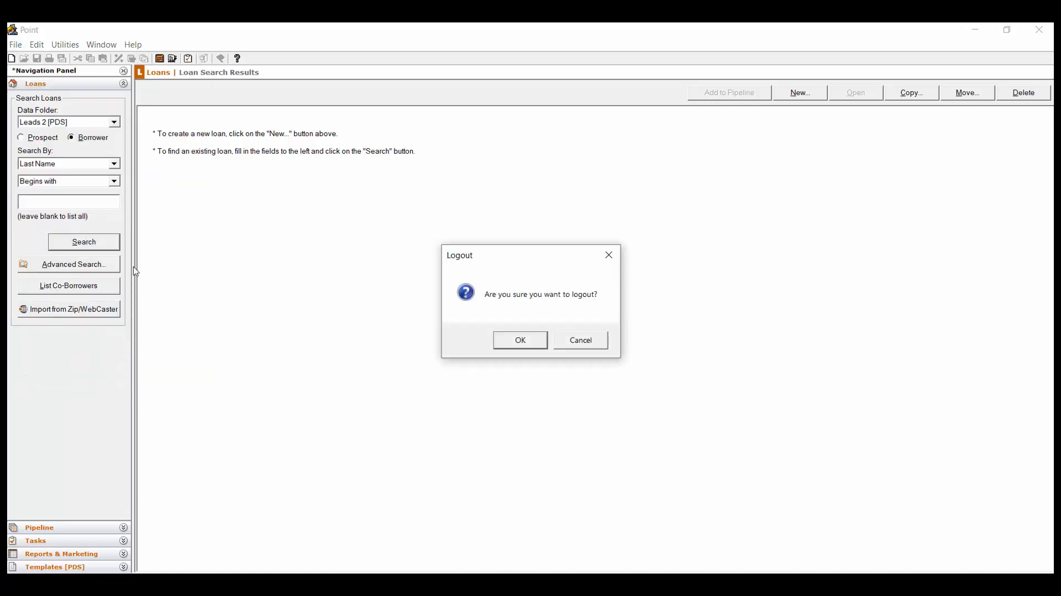
left_click(514, 345)
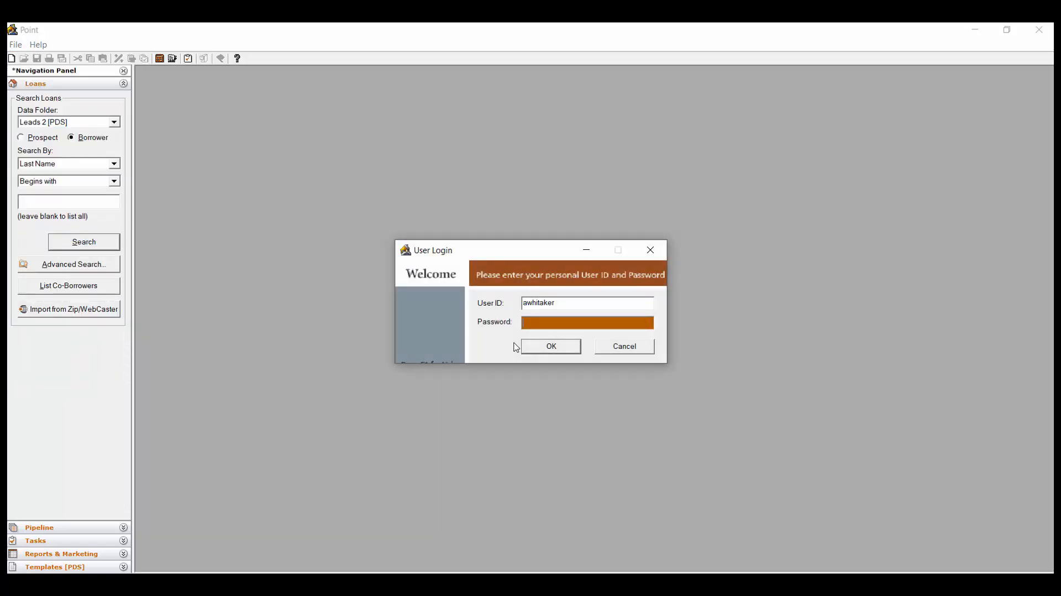
type("**********")
key("Return")
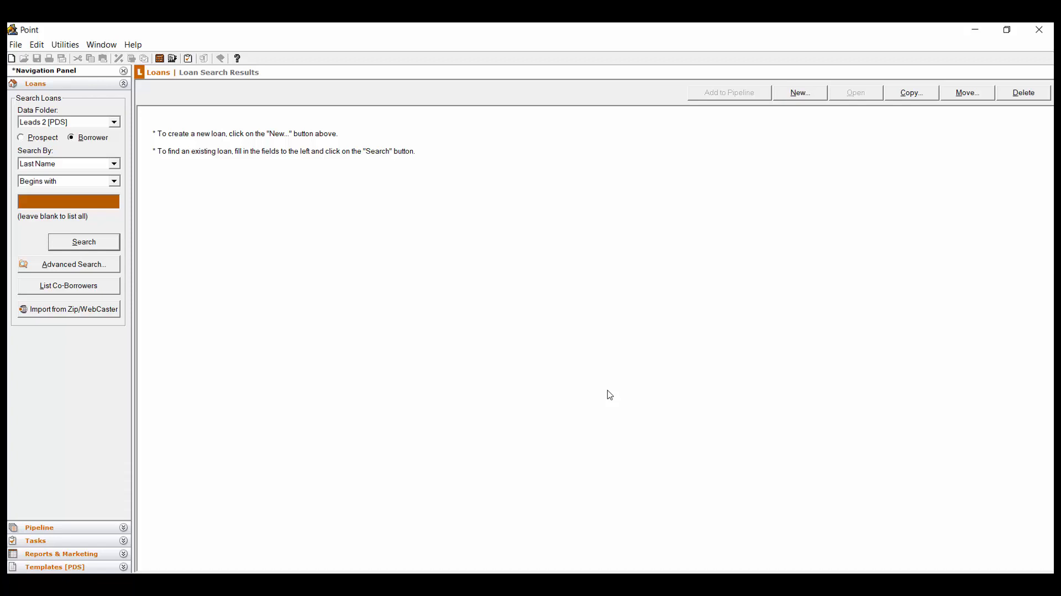
- Create a new loan for borrower Test Test and save it to Leads 2 [PDS]
left_click(797, 94)
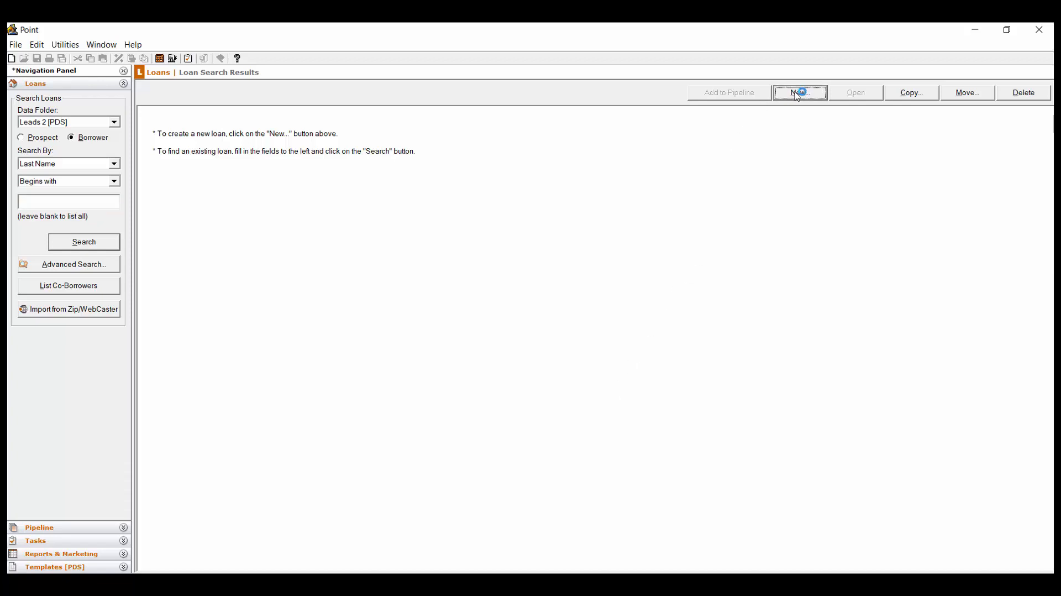
left_click(503, 430)
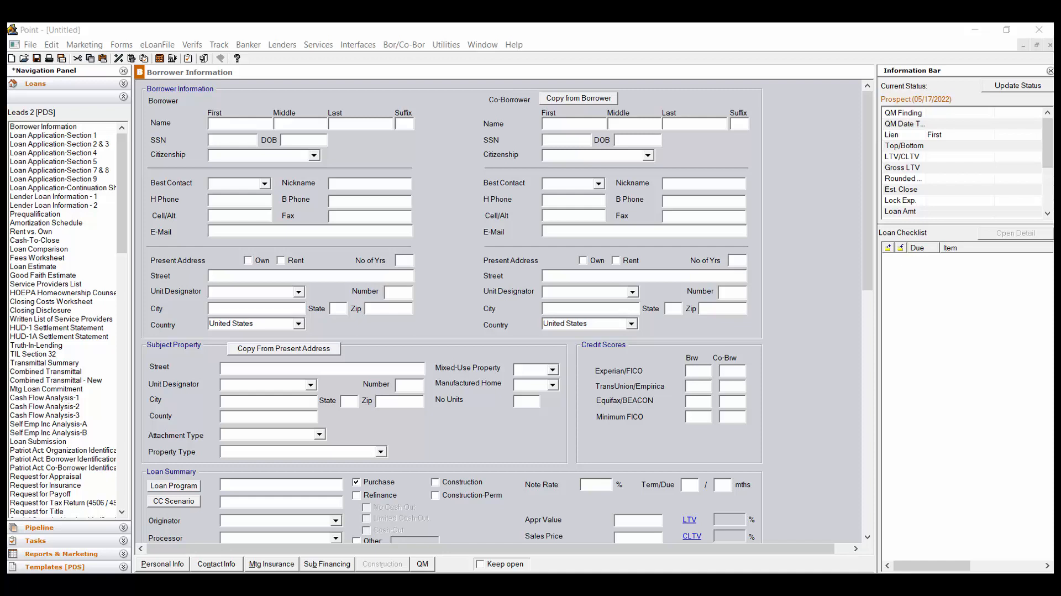
left_click(258, 122)
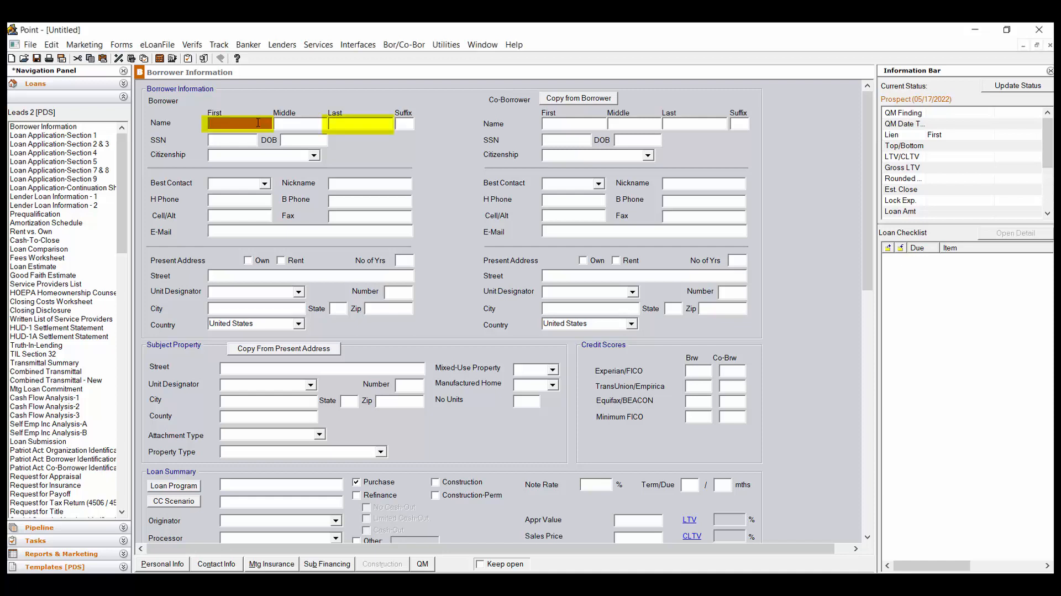
type("Test")
key("Tab")
type("Test")
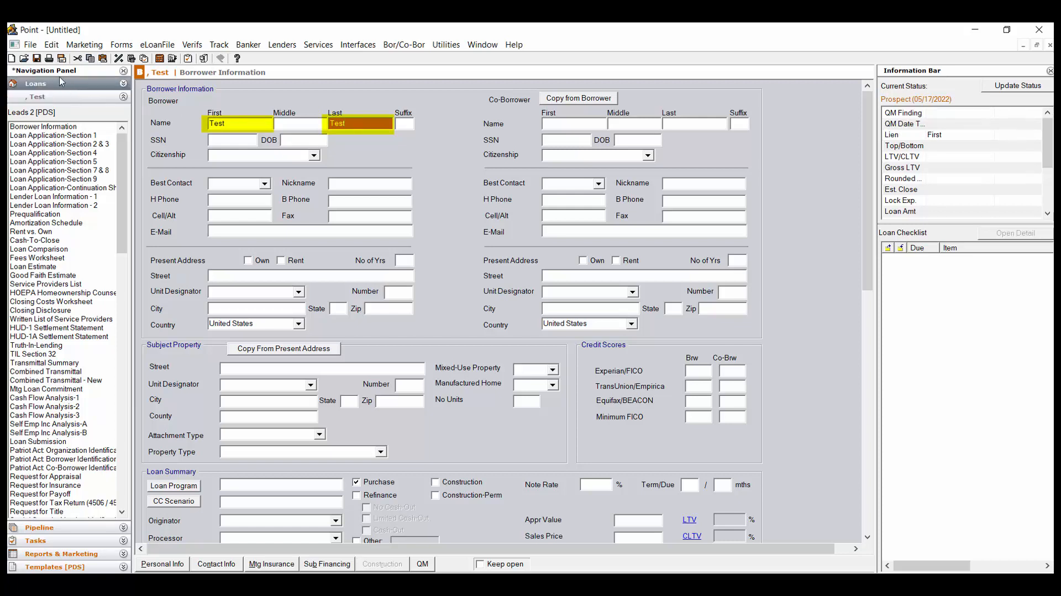
left_click(36, 59)
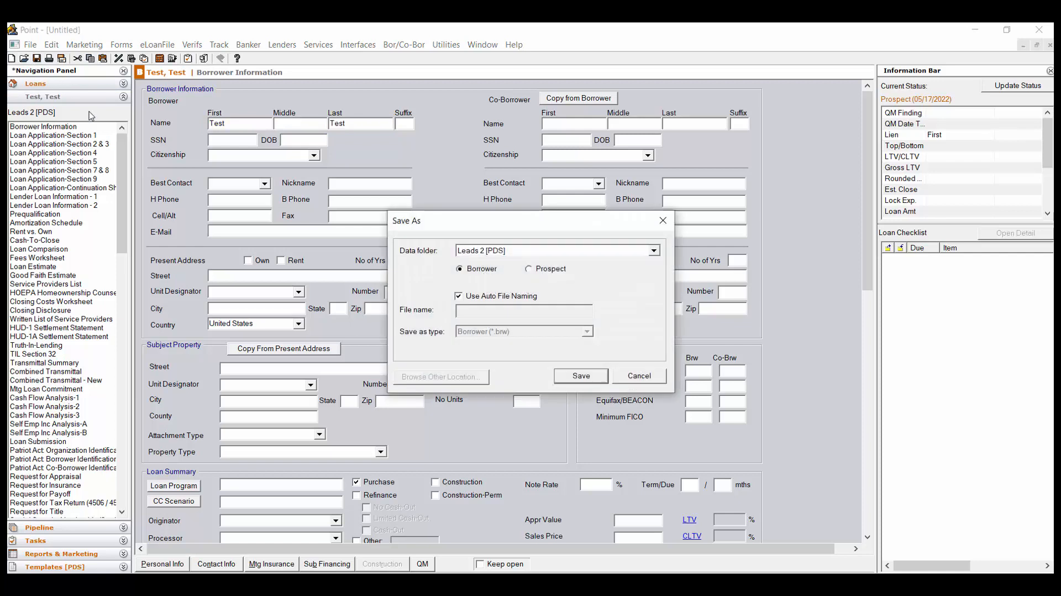
left_click(588, 381)
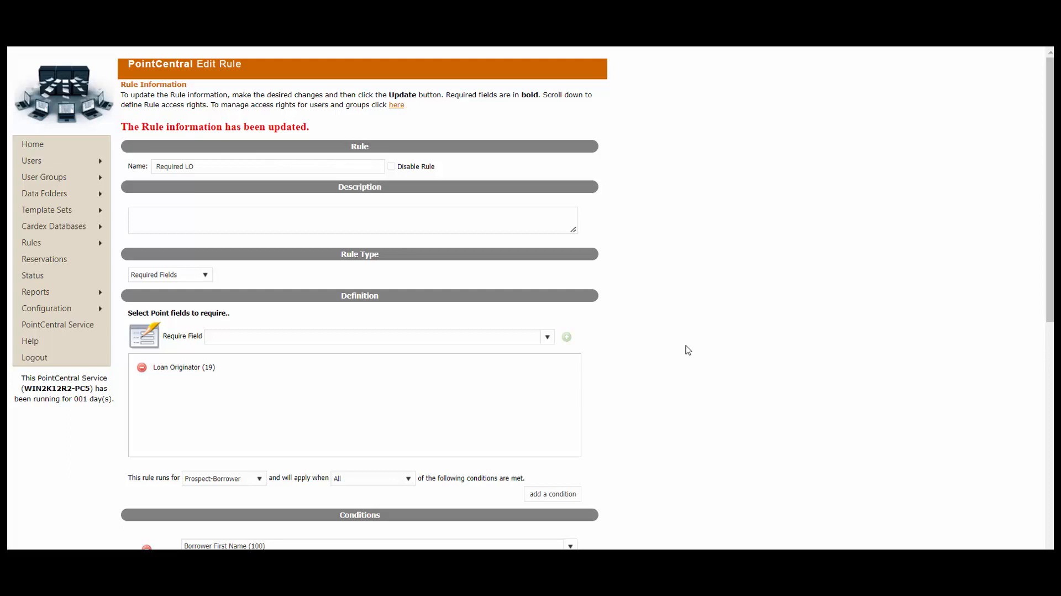
- Add a new rule named 'Disable note rate' and open its Edit Rule page
mouse_move(49, 243)
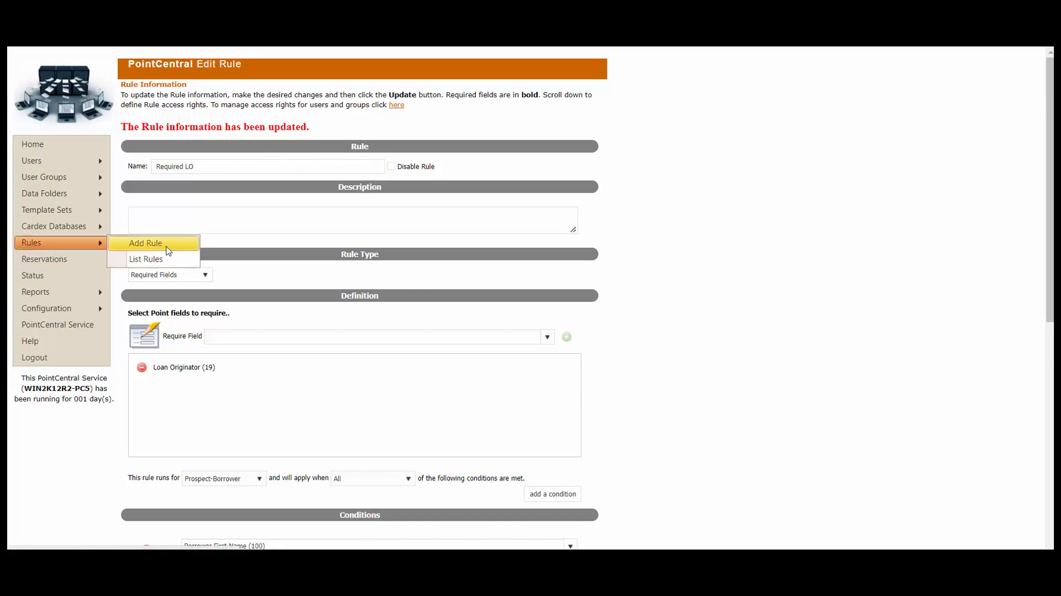
left_click(167, 247)
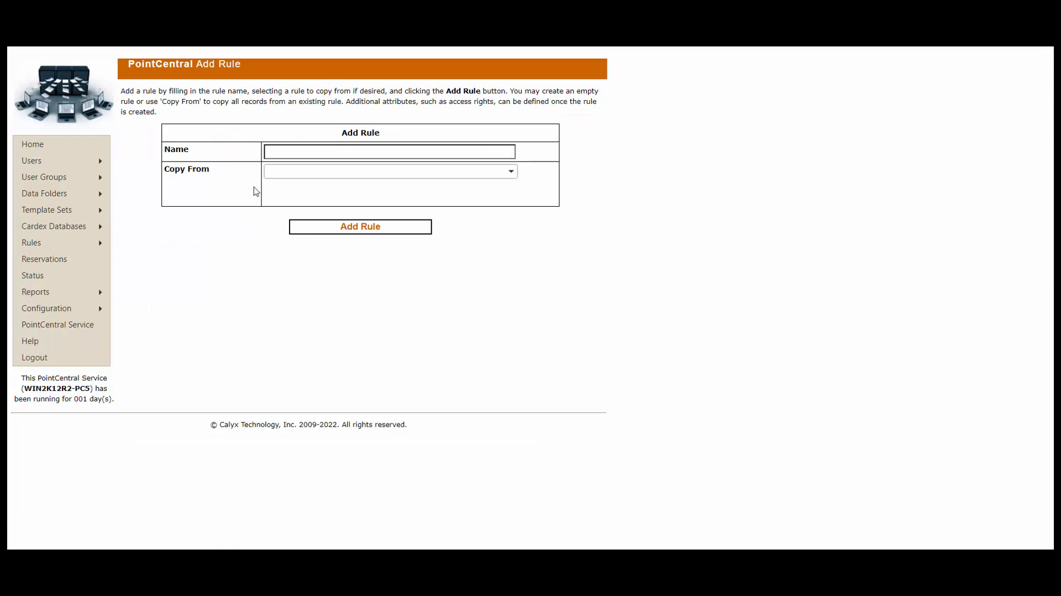
left_click(280, 154)
type("Disable")
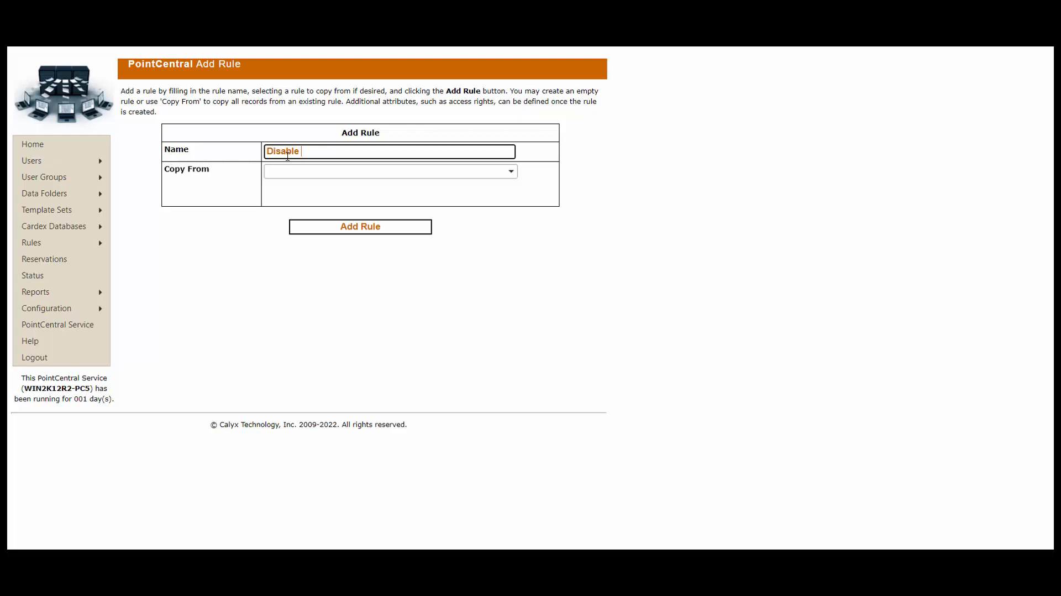
type("note rate")
left_click(391, 233)
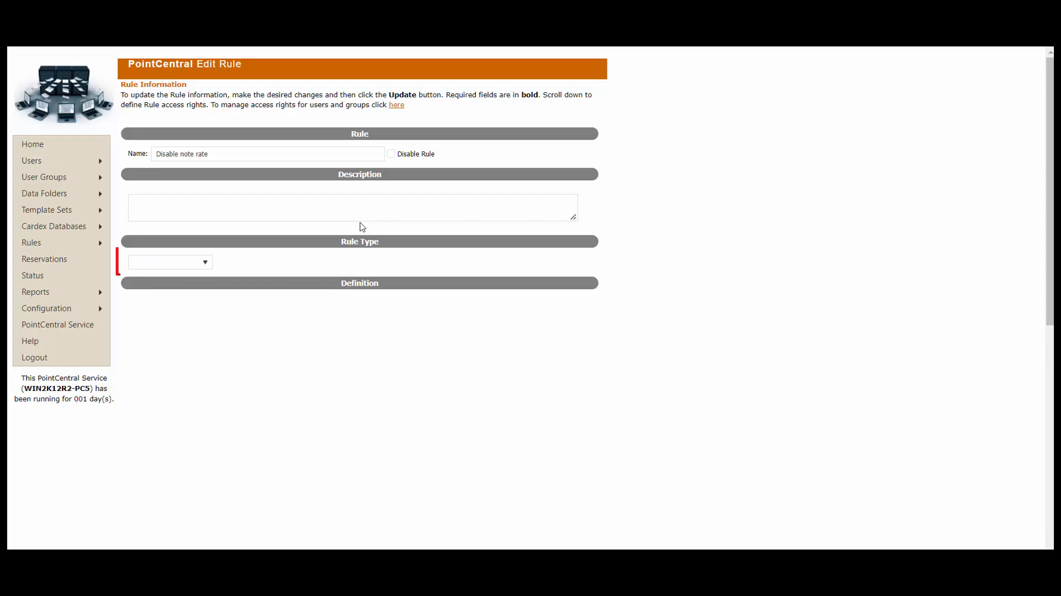
- Set the rule type to Disable Fields and add Note Rate (12) as the disabled field
left_click(208, 264)
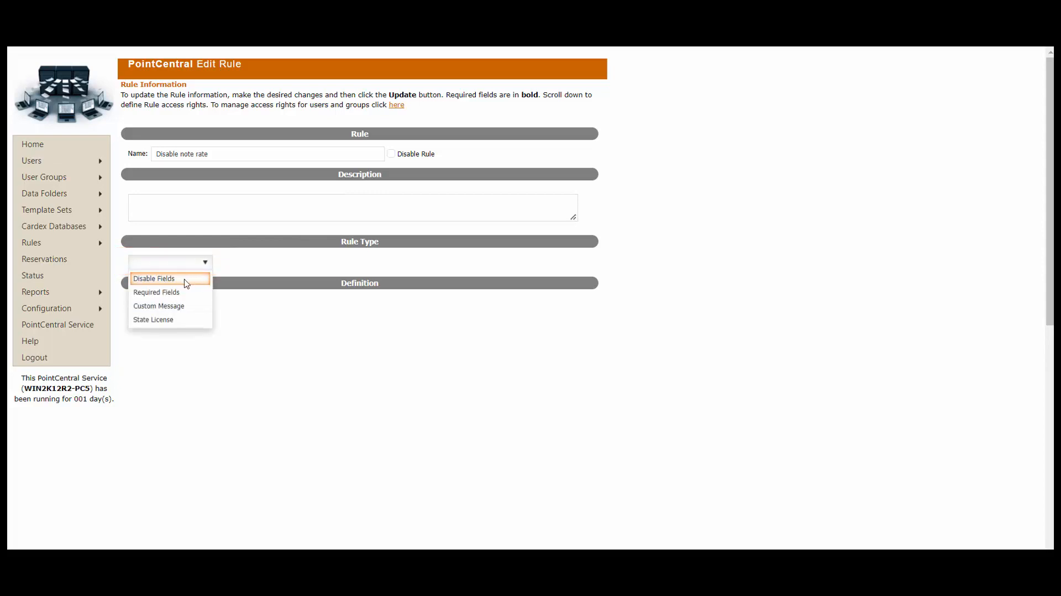
left_click(187, 281)
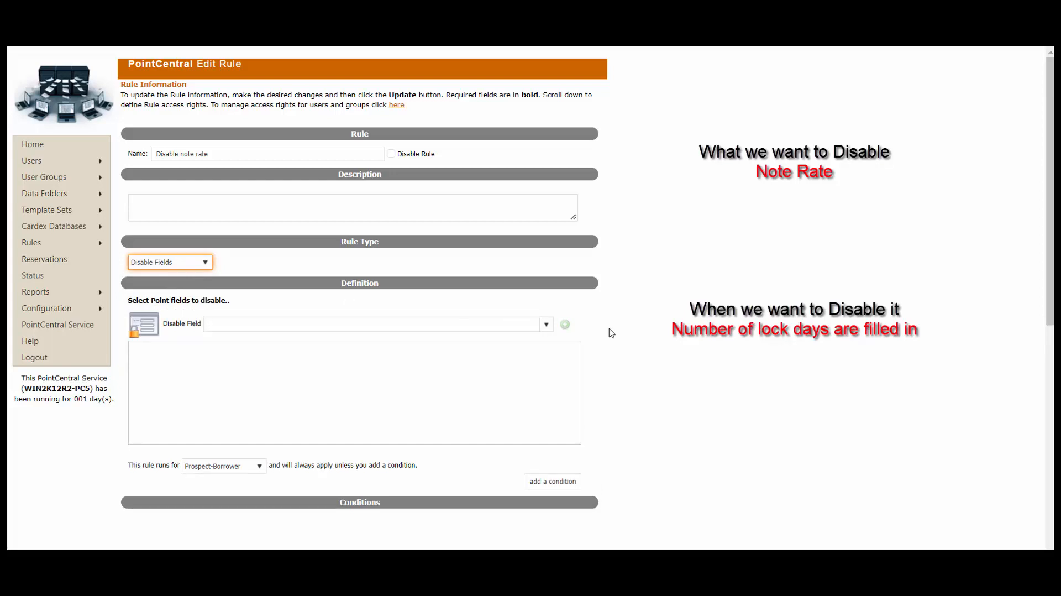
left_click(533, 326)
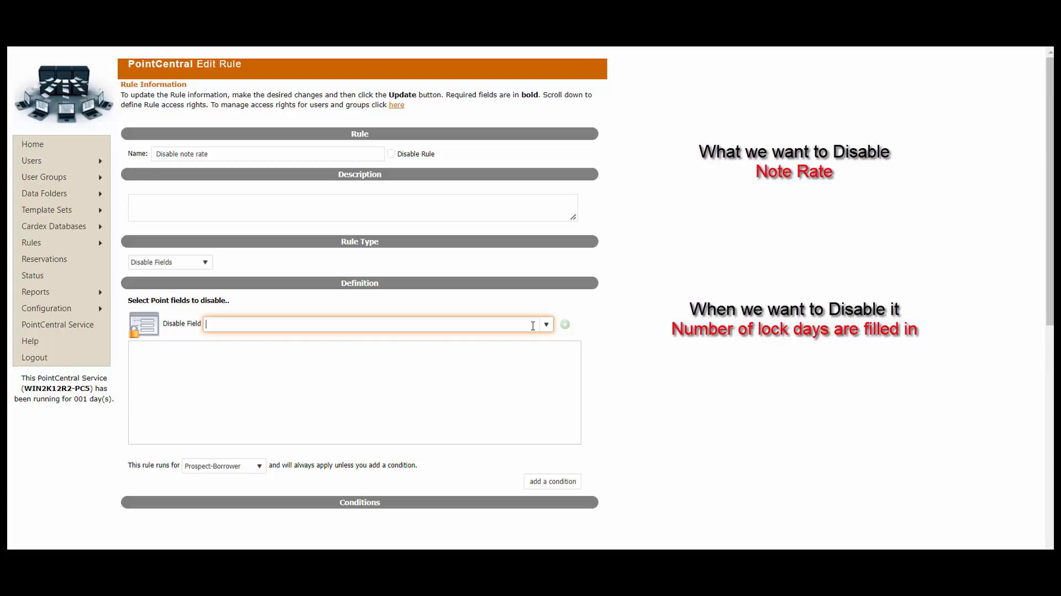
type("note")
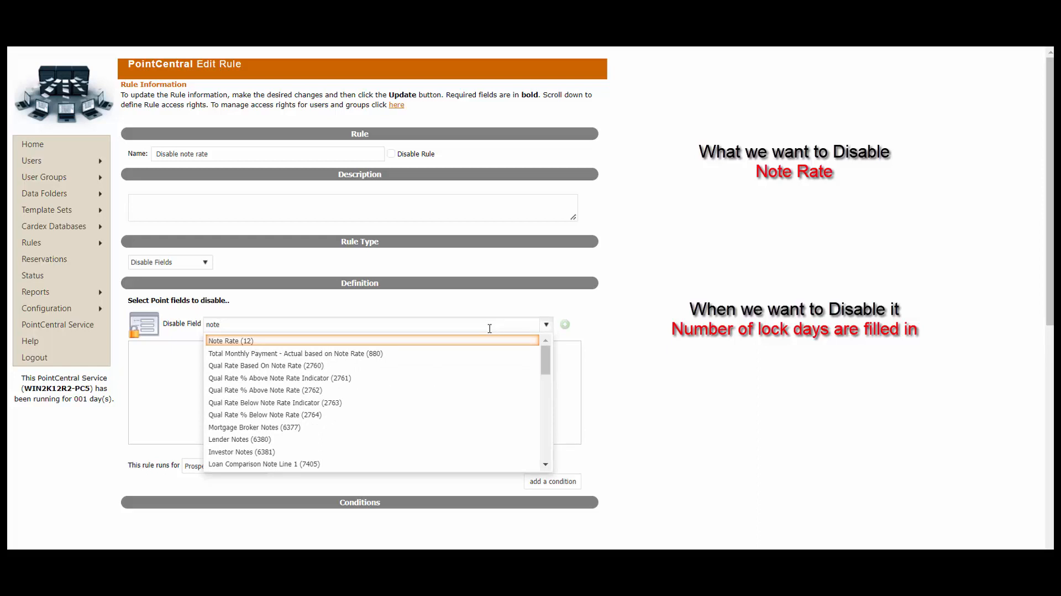
left_click(398, 340)
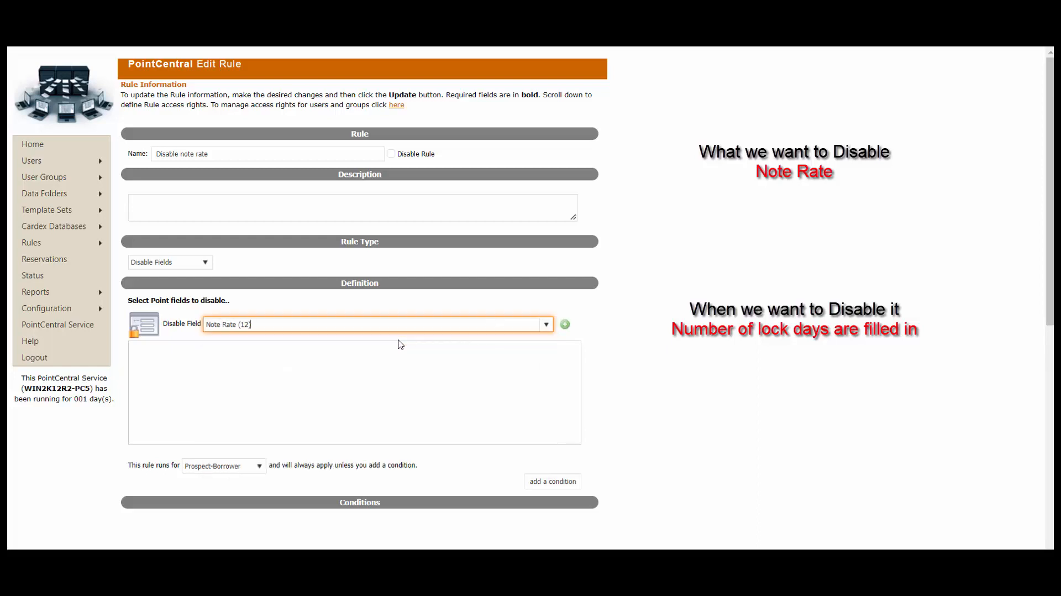
left_click(567, 326)
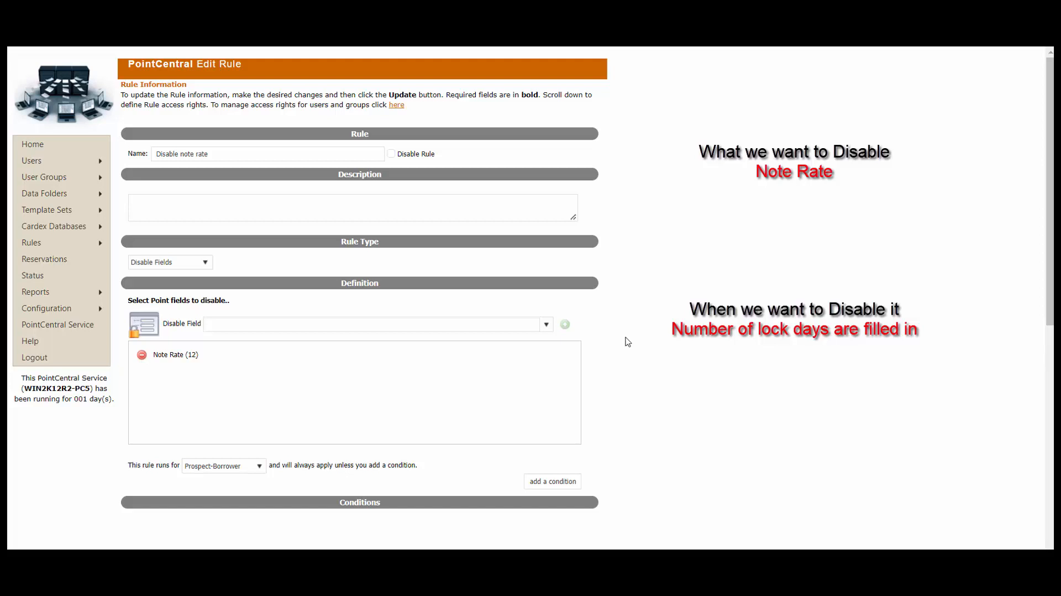
- Add a condition row to the rule and search its field for 'lock in'
scroll(627, 341, "down", 3)
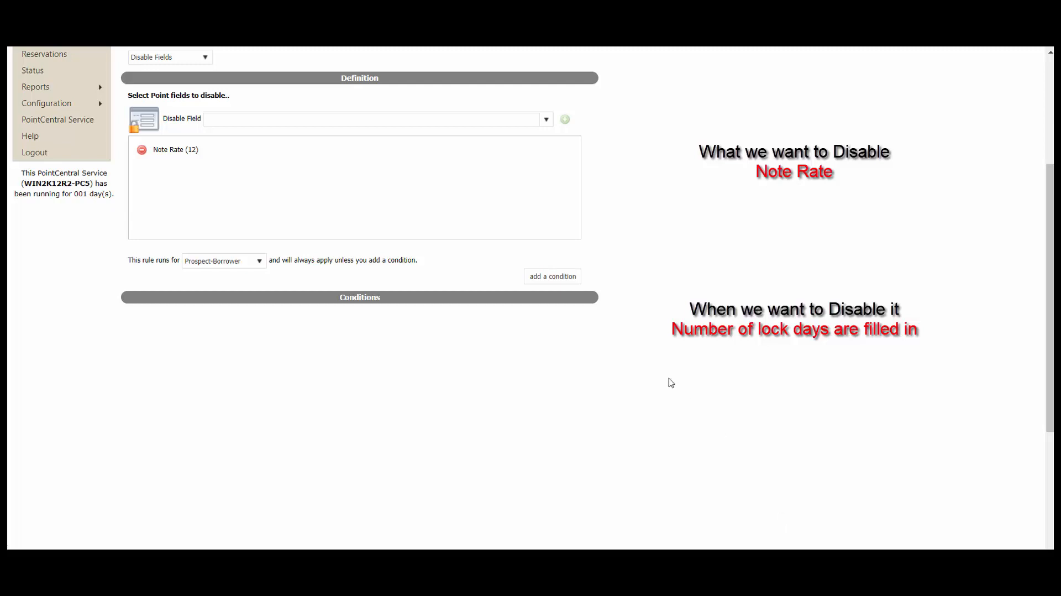
left_click(563, 281)
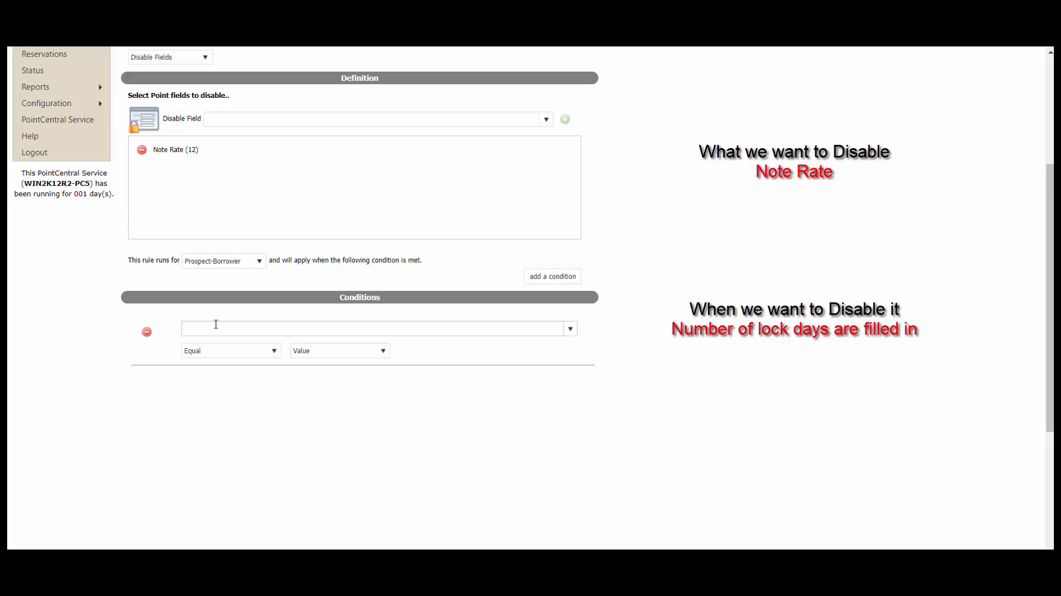
left_click(217, 325)
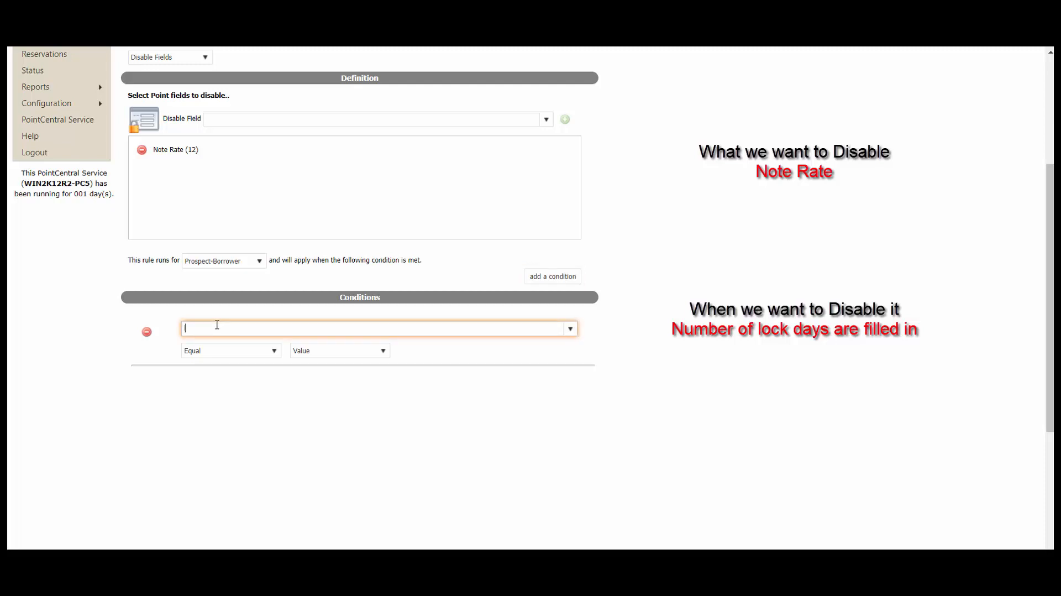
type("lock ")
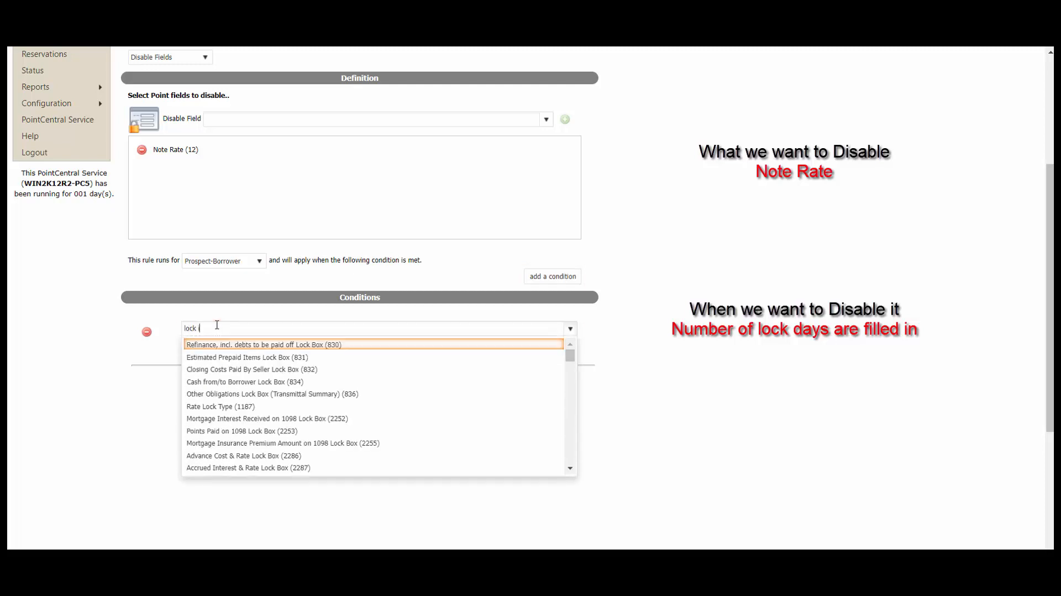
type("in")
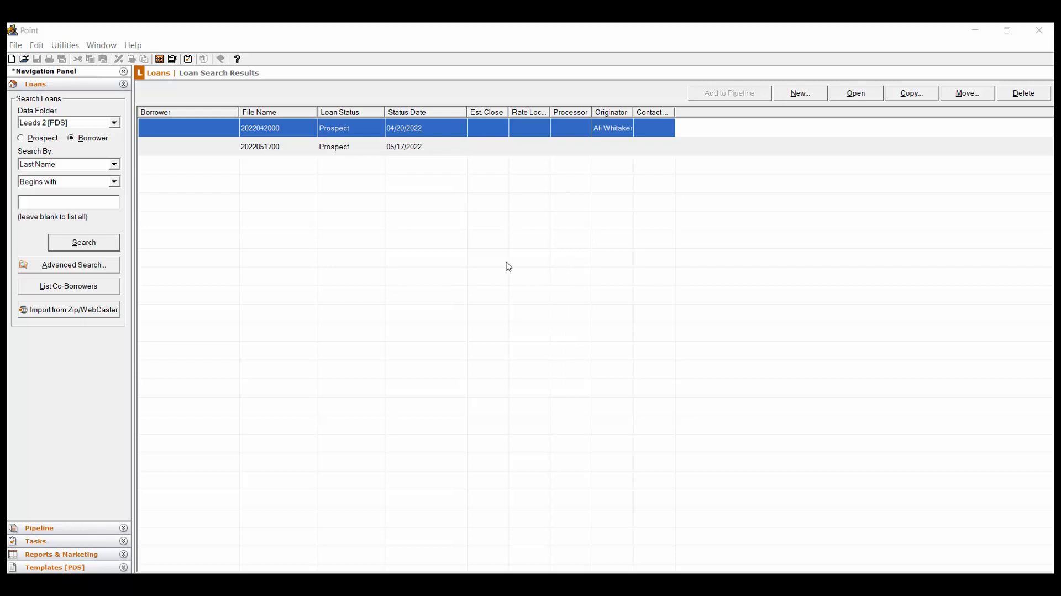
- Load the Borrower forms with field ID numbers shown, using Utilities > Load Field ID, and browse them
left_click(65, 45)
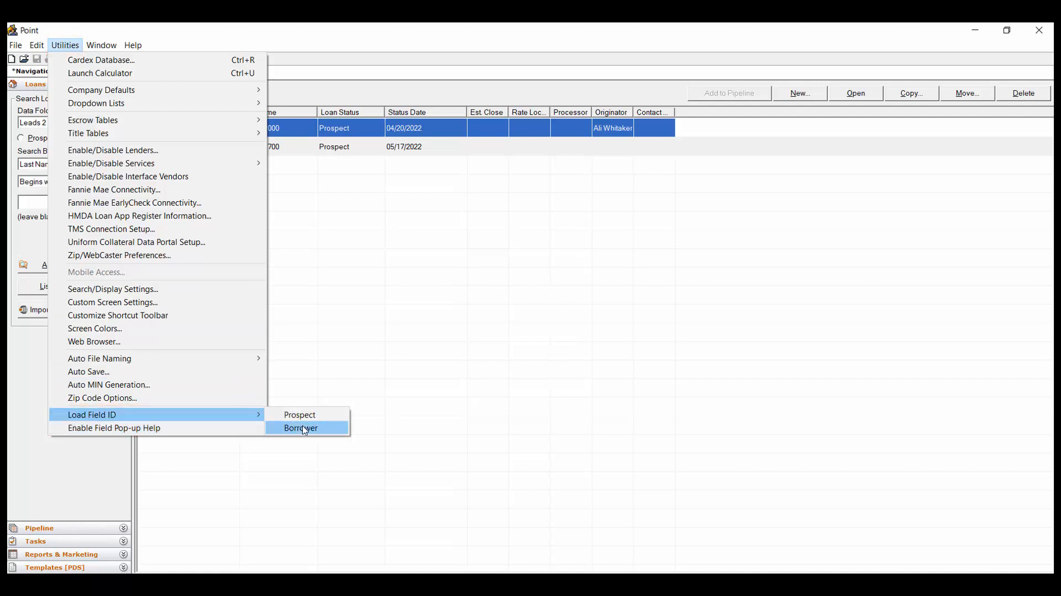
left_click(332, 435)
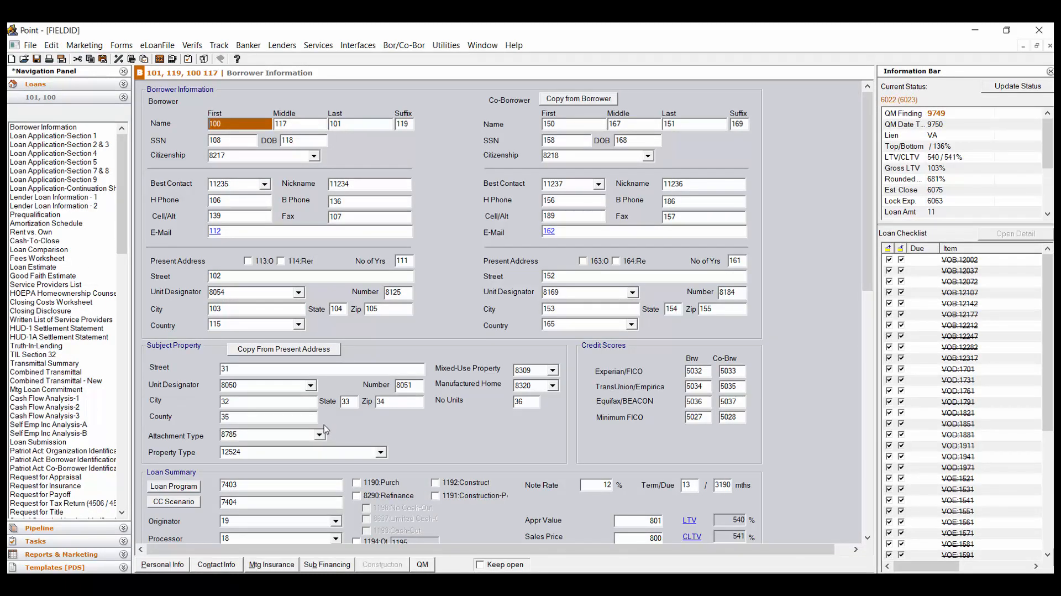
left_click(76, 259)
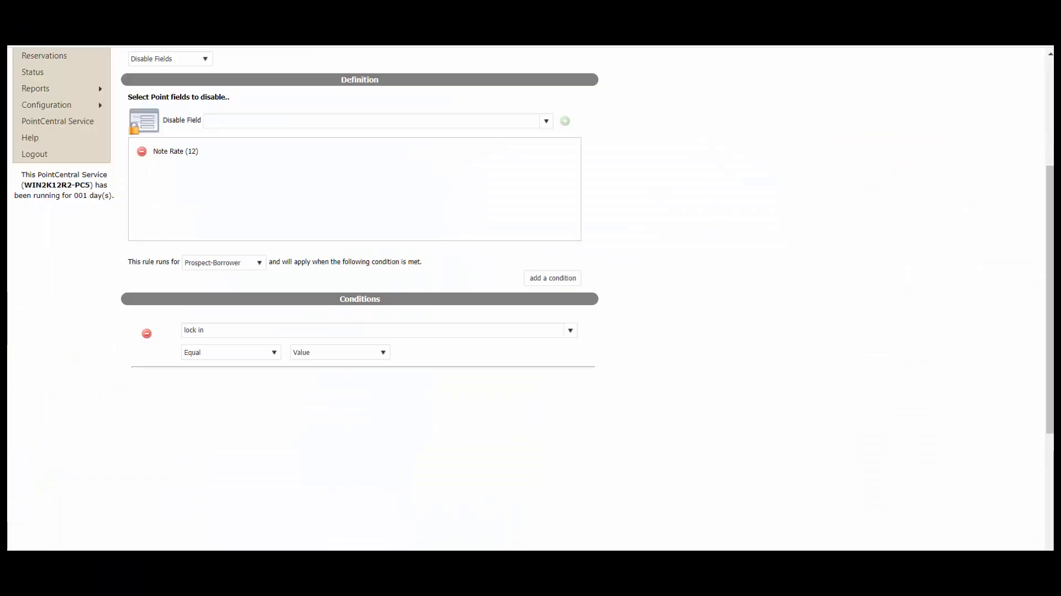
- Change the condition to Lock Term (6062) with the Is Not Blank comparison
left_click(448, 328)
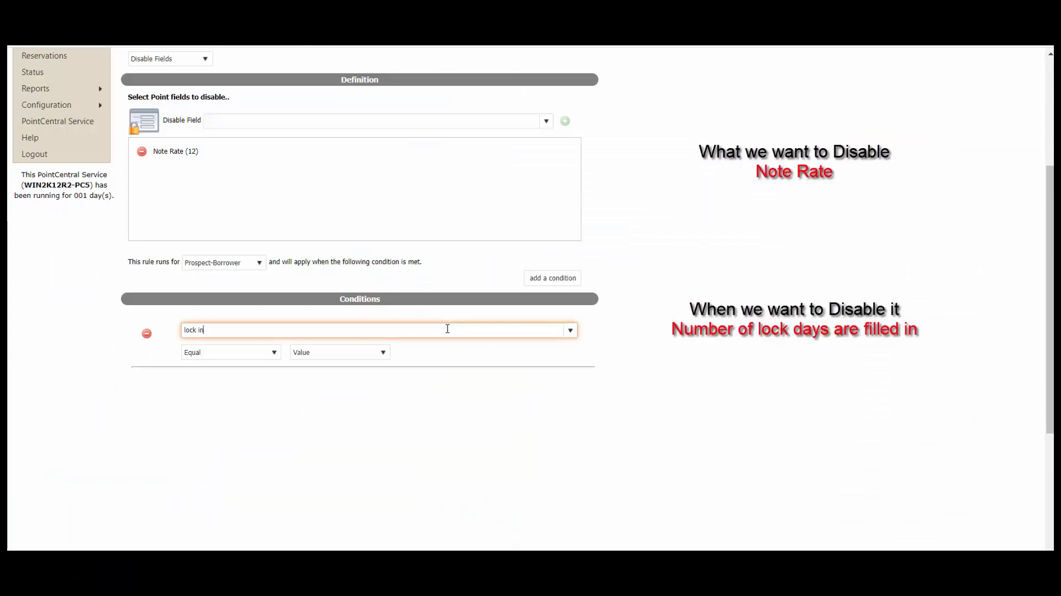
key("BackSpace")
key("BackSpace")
key("BackSpace")
key("BackSpace")
key("BackSpace")
key("BackSpace")
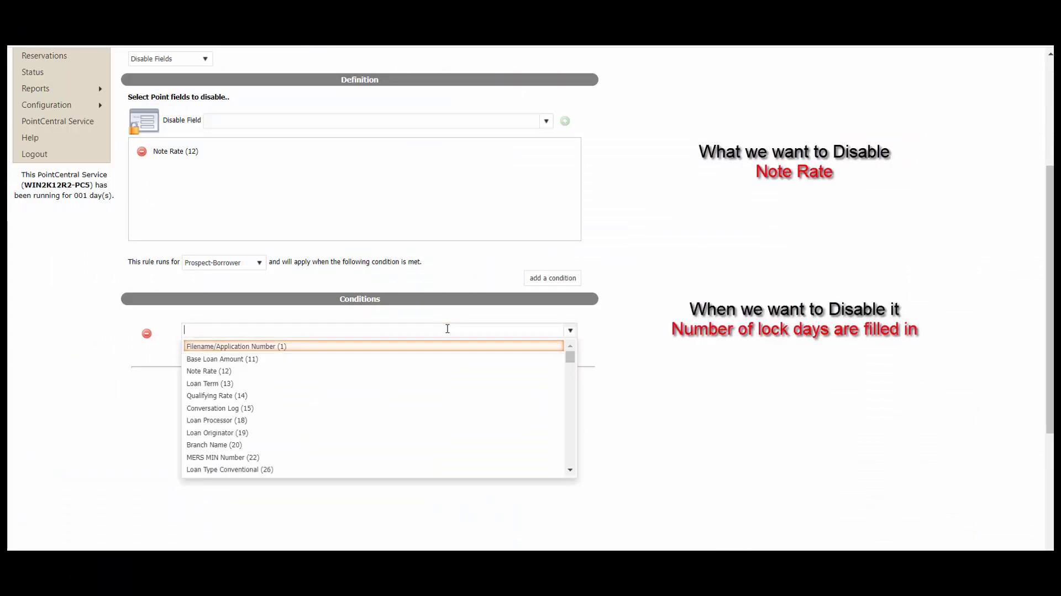
type("6062")
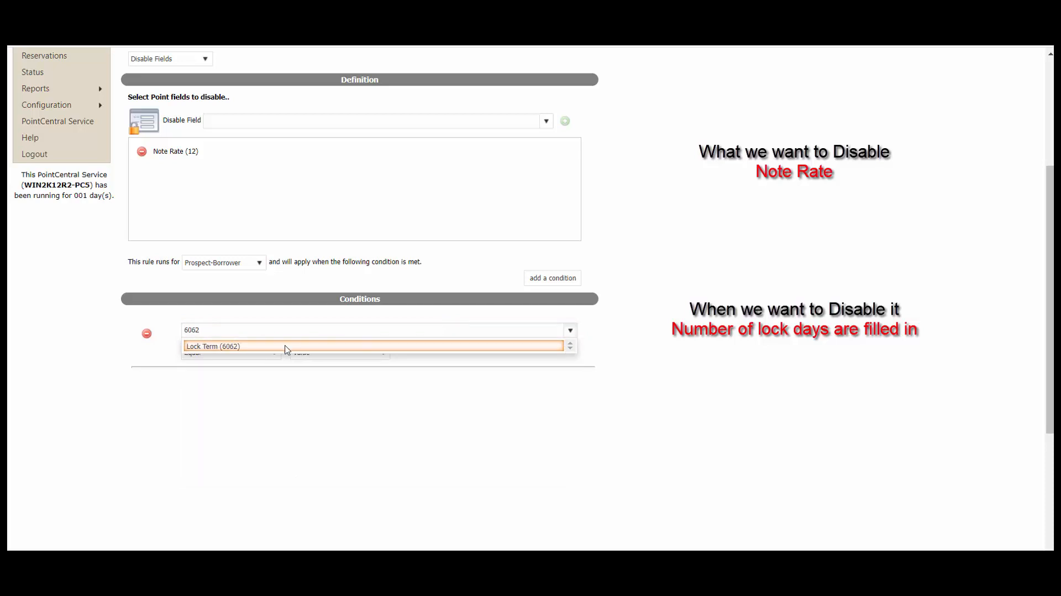
left_click(240, 346)
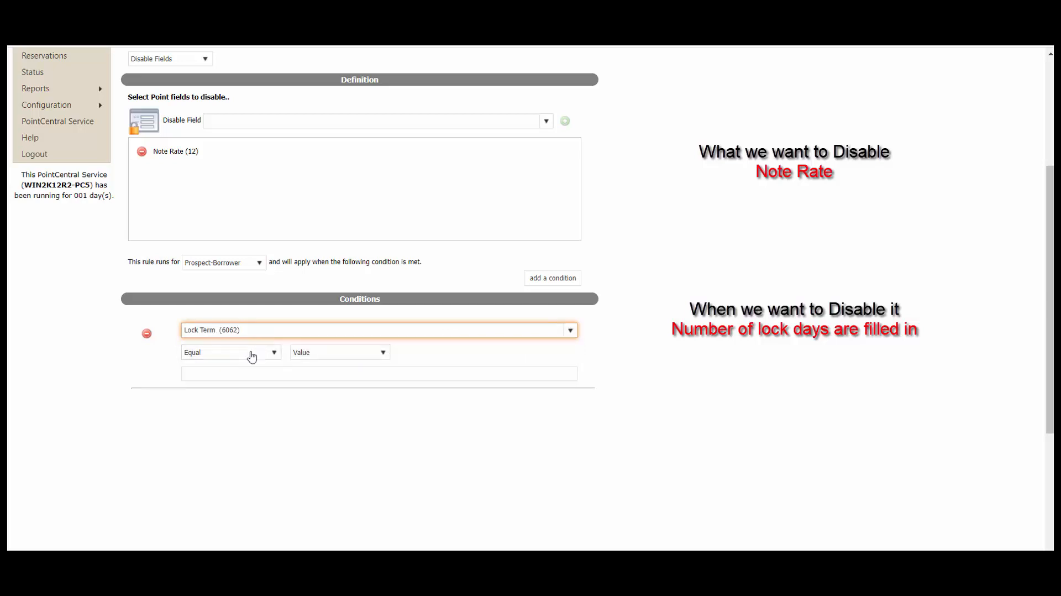
left_click(273, 352)
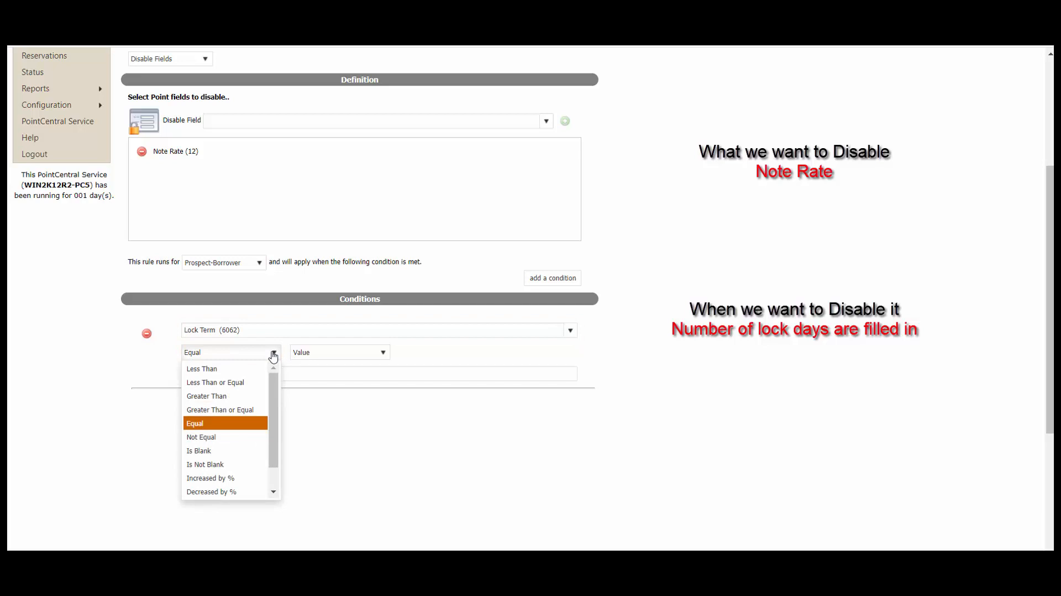
left_click(231, 466)
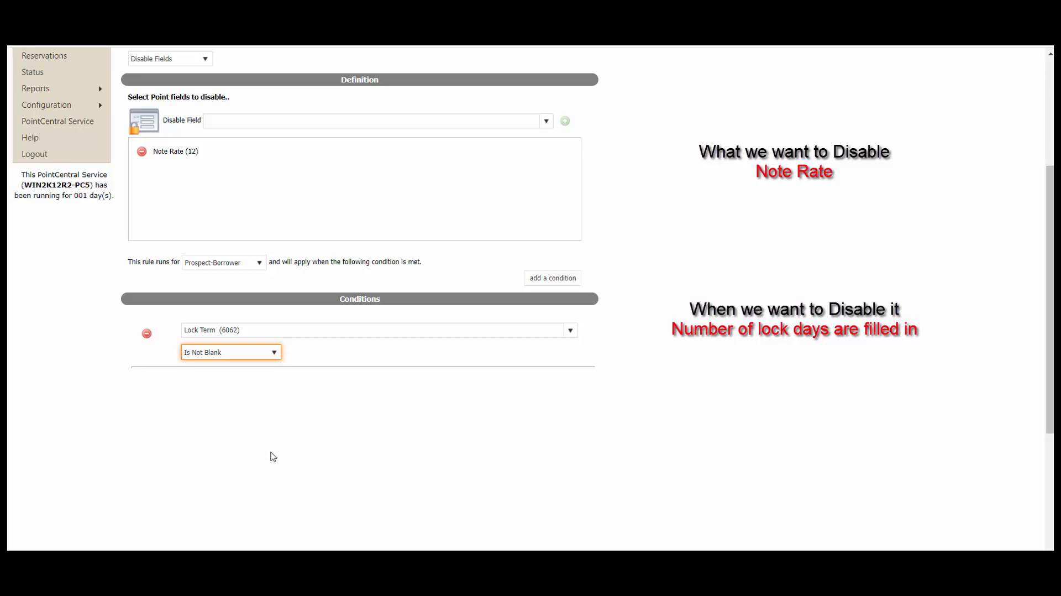
- Save the Disable note rate rule with Update Rule
left_click(679, 422)
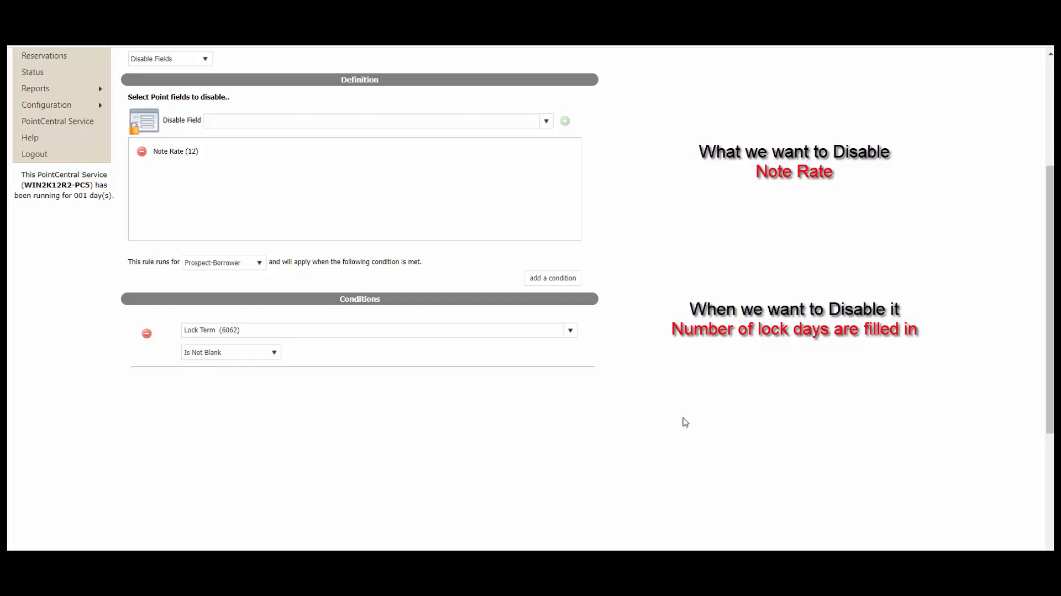
scroll(681, 421, "down", 4)
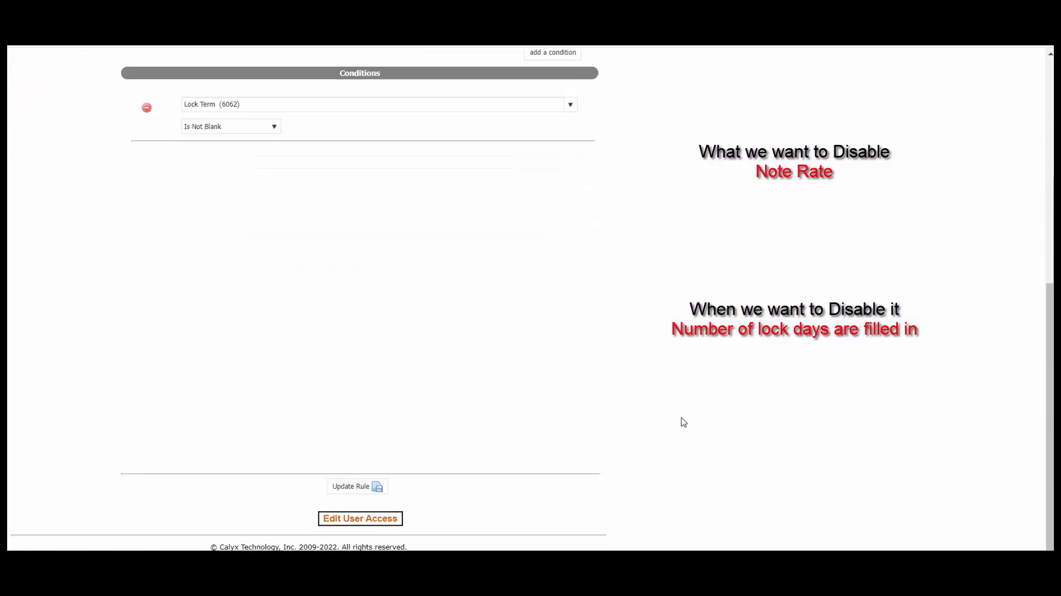
left_click(368, 490)
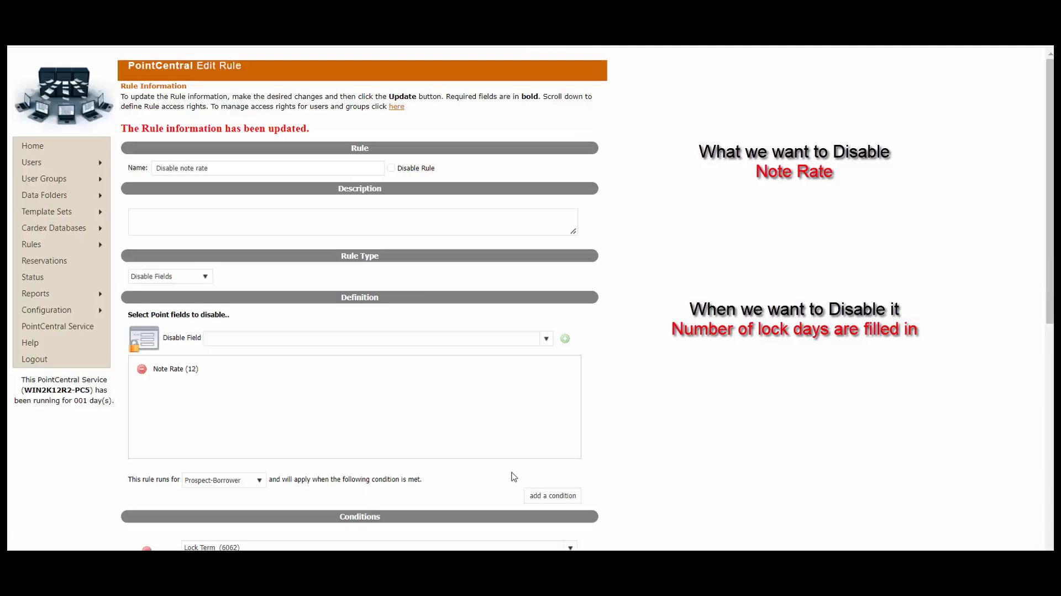
scroll(699, 453, "down", 8)
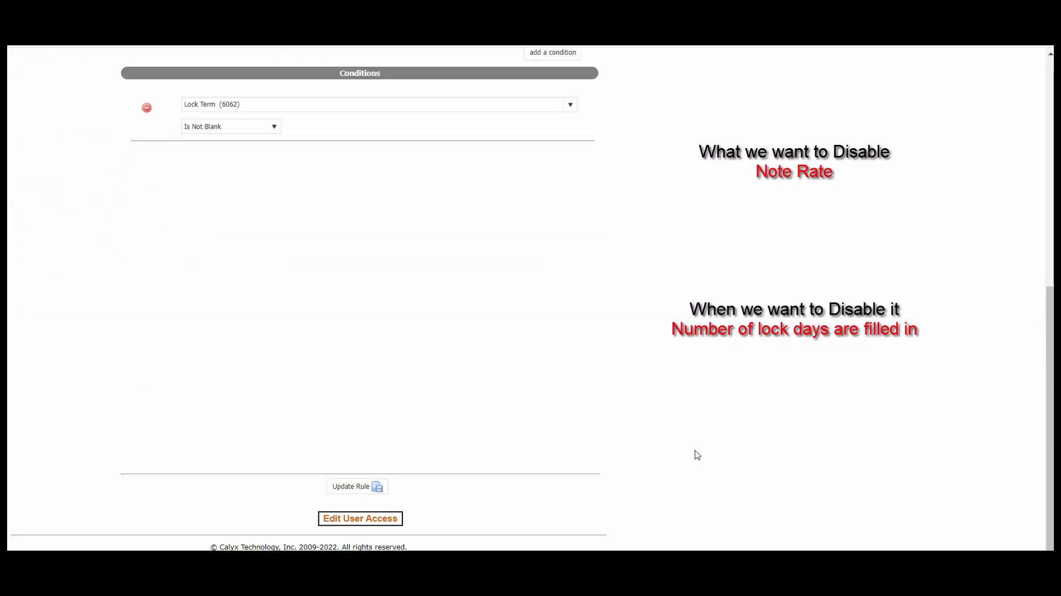
- Grant the top-listed user access rights to the Disable note rate rule
left_click(390, 521)
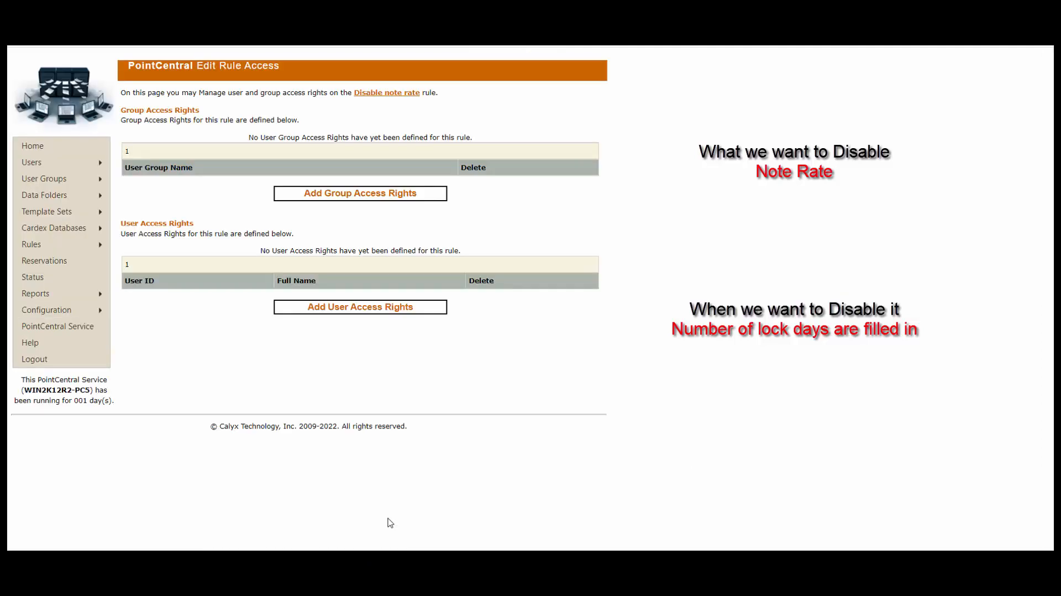
left_click(374, 311)
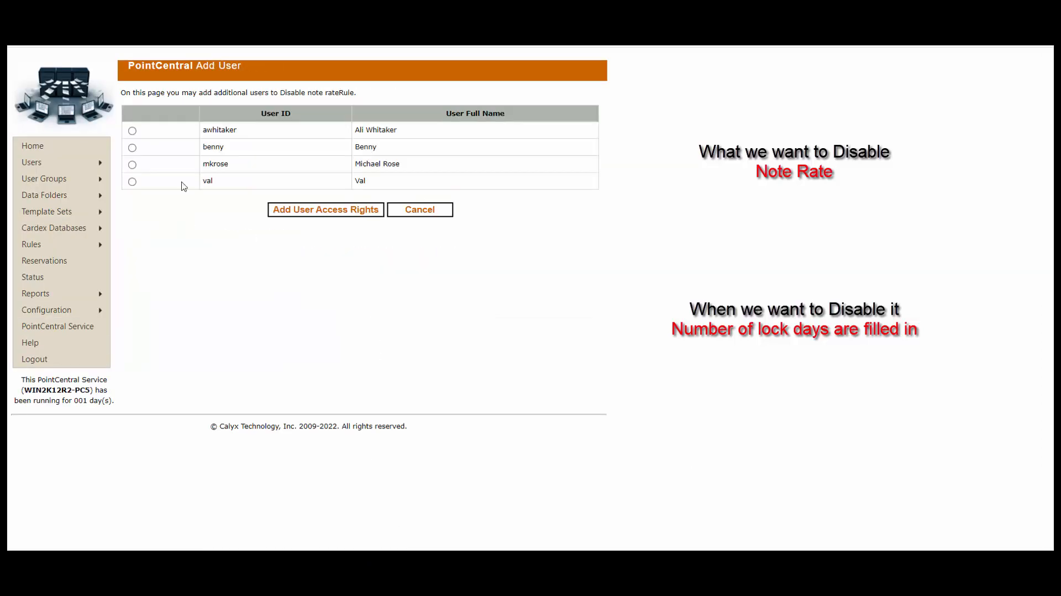
left_click(132, 130)
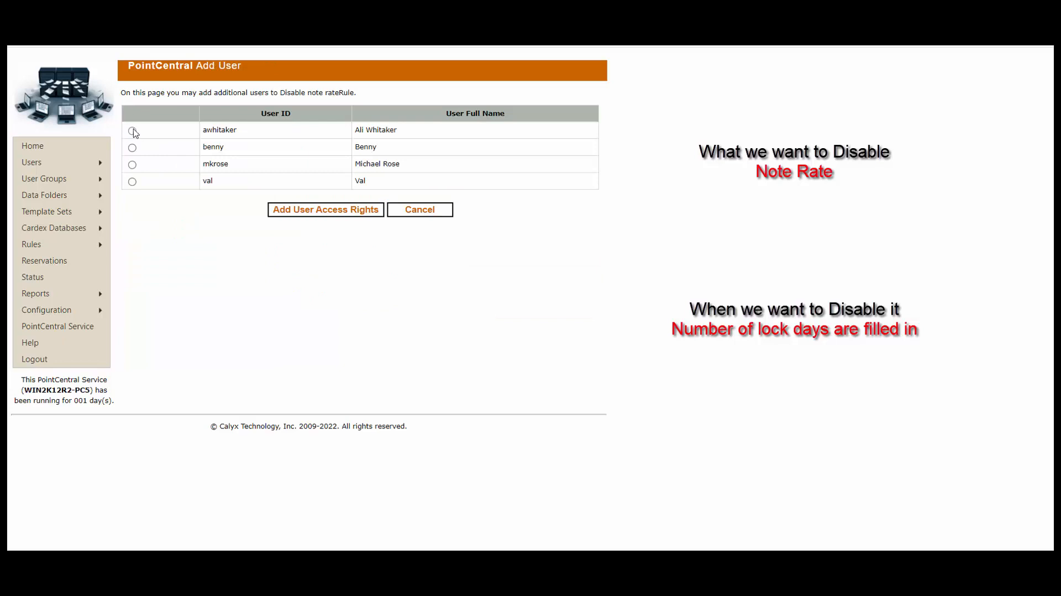
left_click(327, 210)
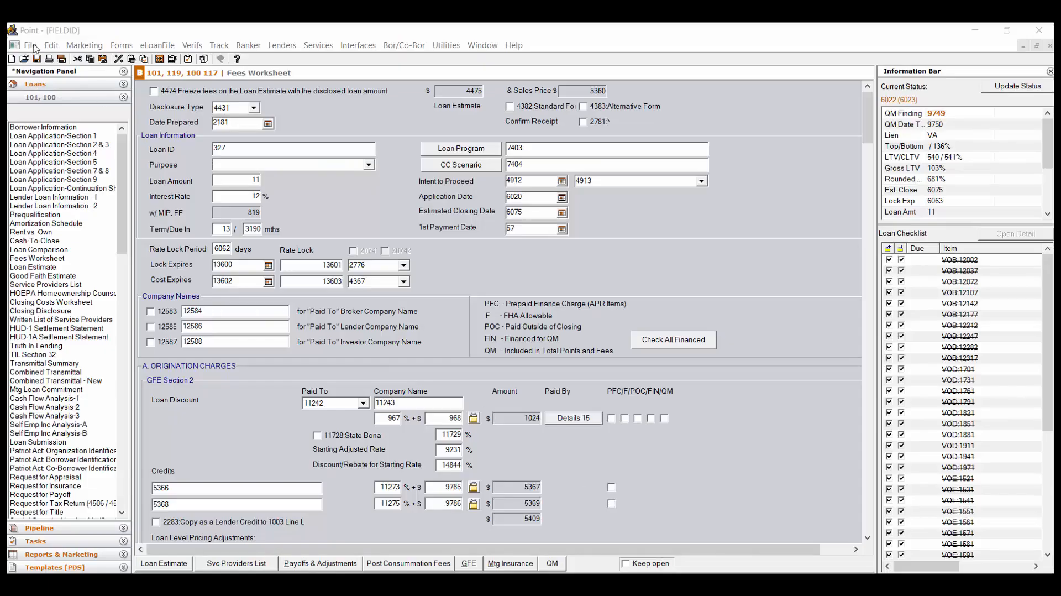
left_click(30, 44)
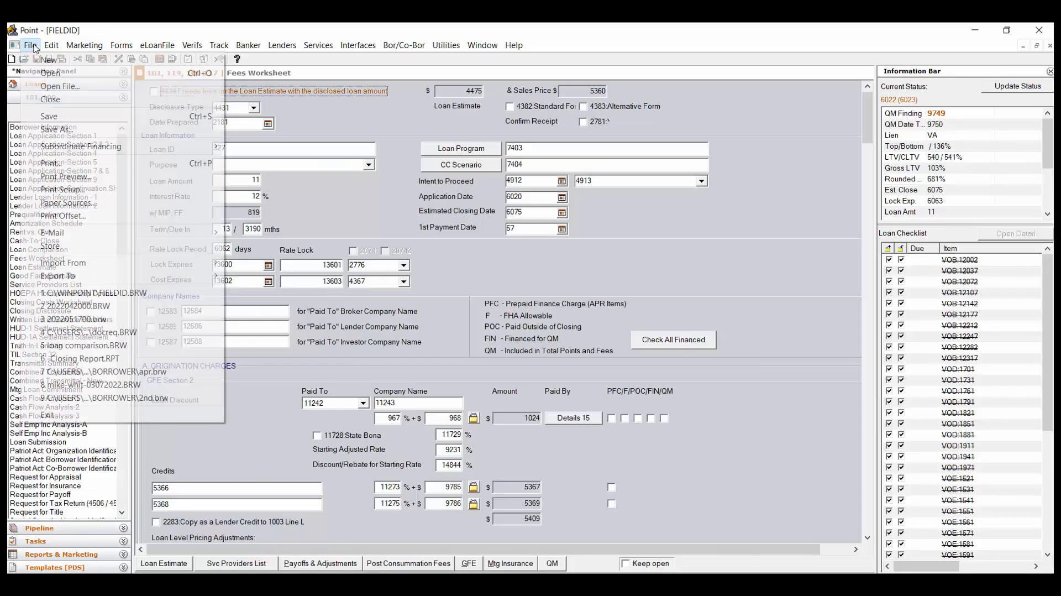
- Close the loan file, log out, sign back in with the test user's password, and start a new loan
left_click(54, 100)
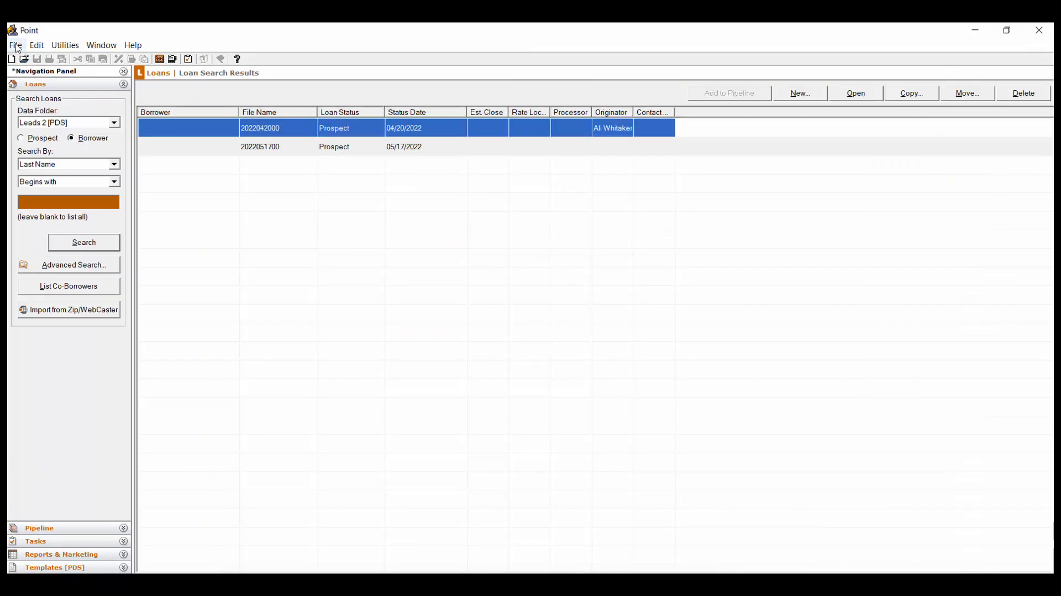
left_click(15, 45)
left_click(62, 234)
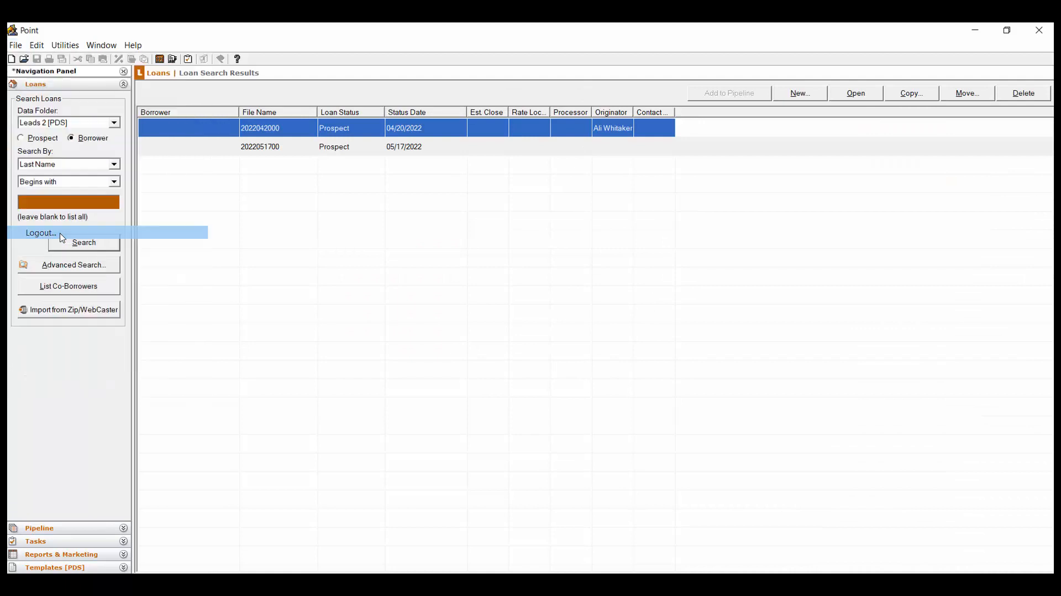
left_click(515, 341)
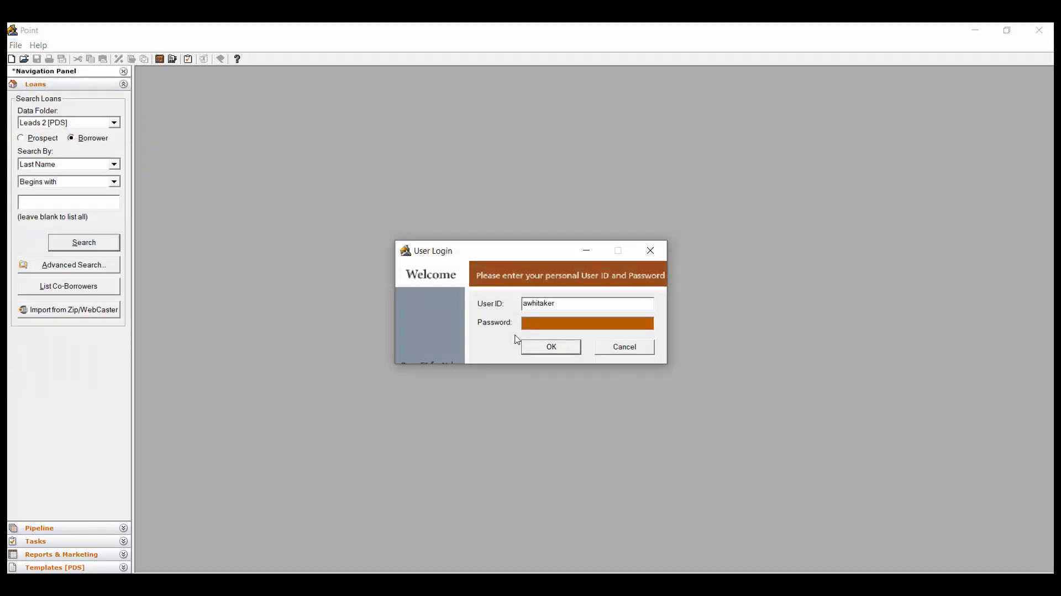
type("**********")
key("Return")
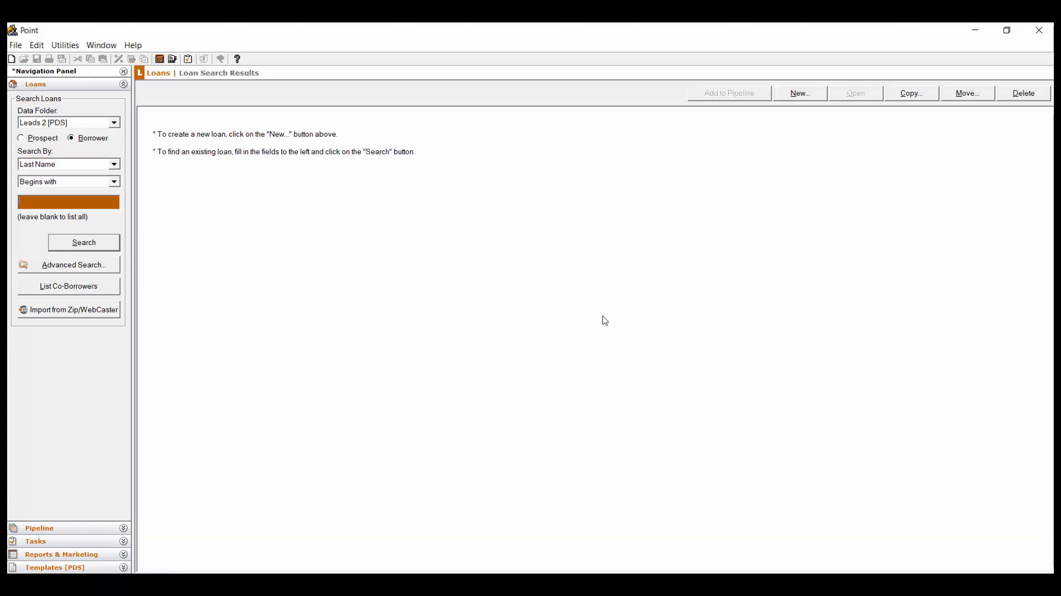
left_click(797, 95)
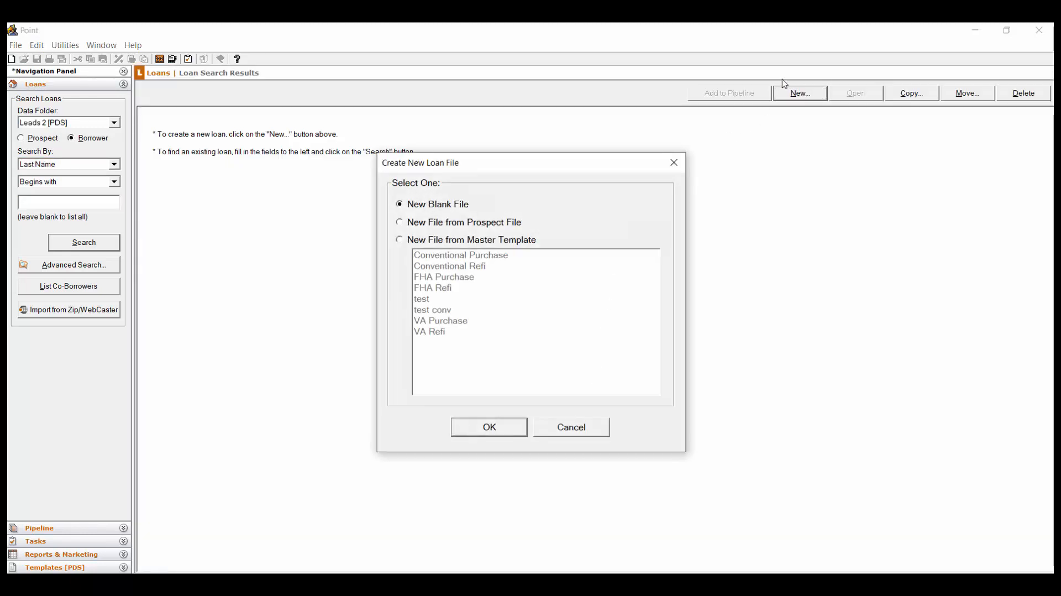
- Create a blank loan file, set a 30-day Rate Lock Period on the Fees Worksheet, and save
left_click(512, 429)
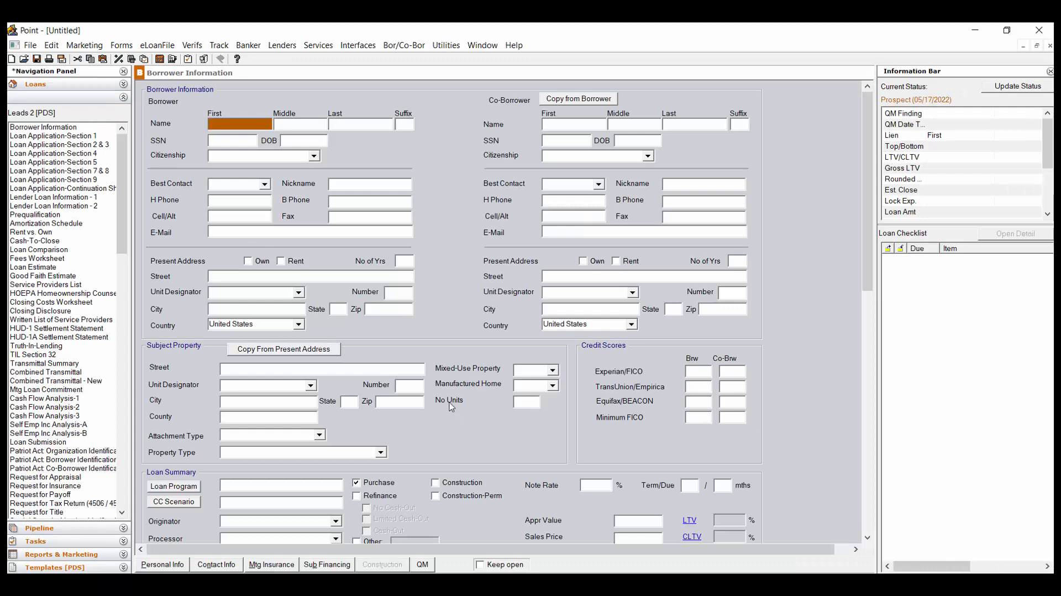
left_click(78, 258)
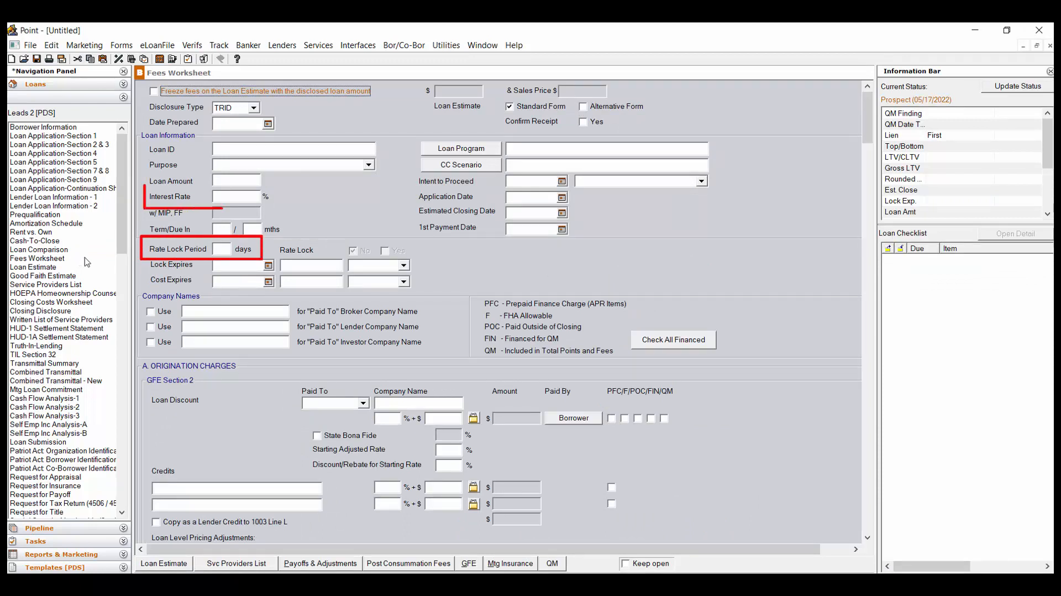
left_click(220, 248)
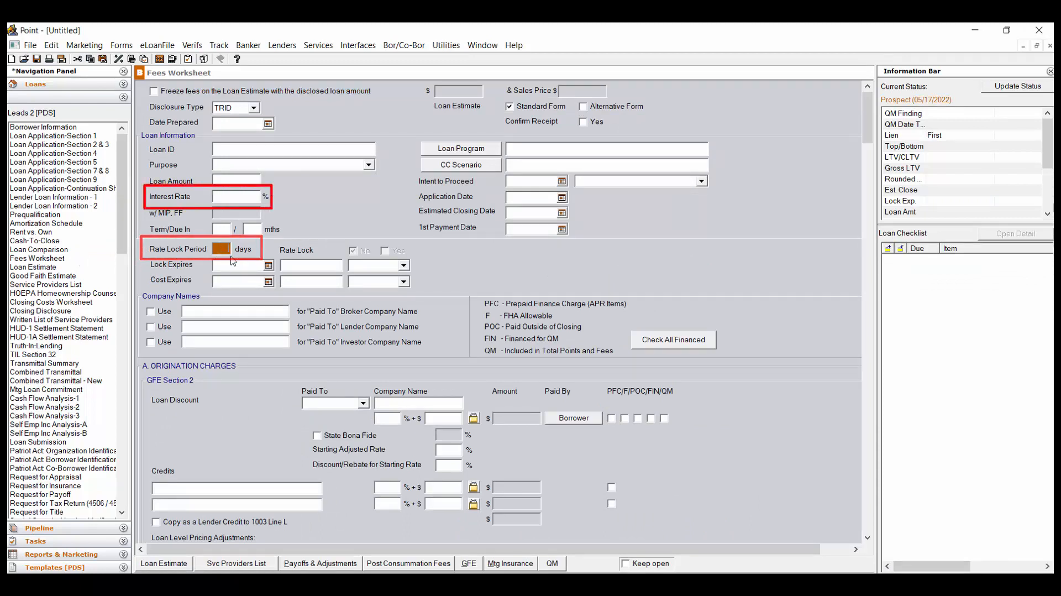
type("30")
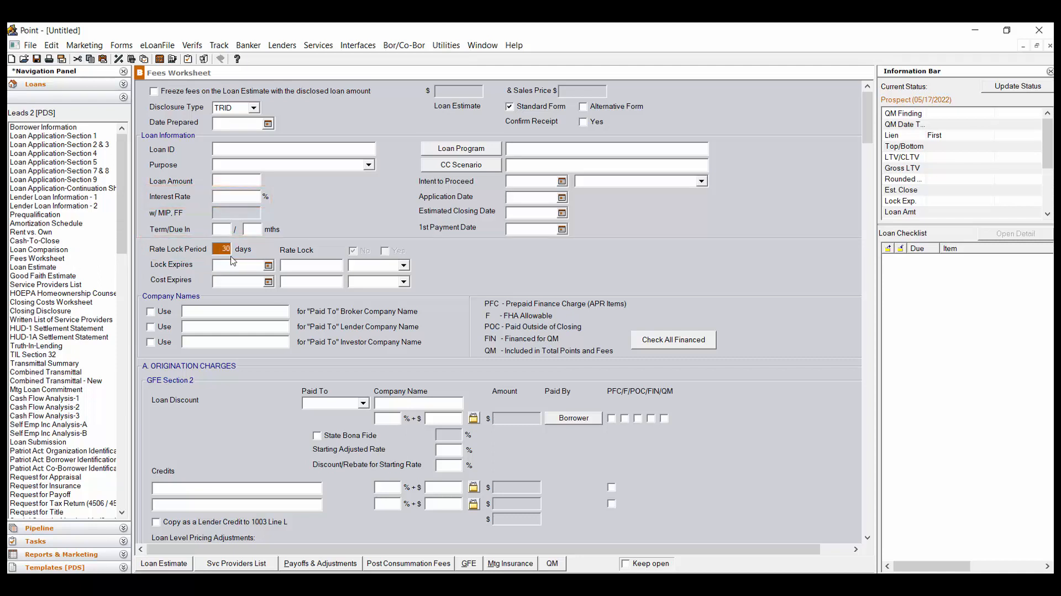
key("Tab")
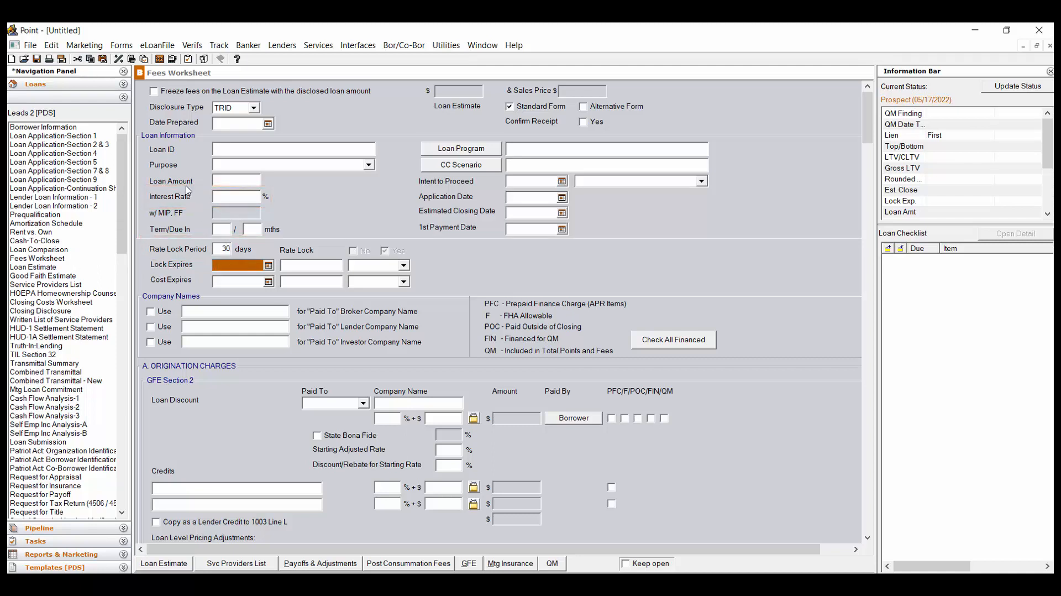
left_click(36, 59)
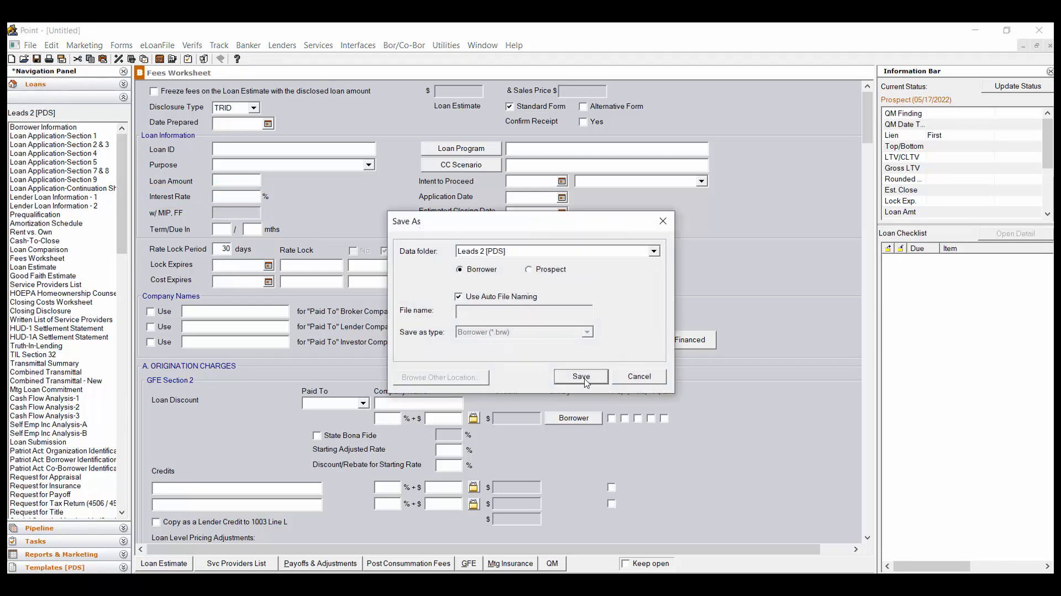
- Confirm saving the new loan file into the Leads 2 [PDS] folder
left_click(584, 383)
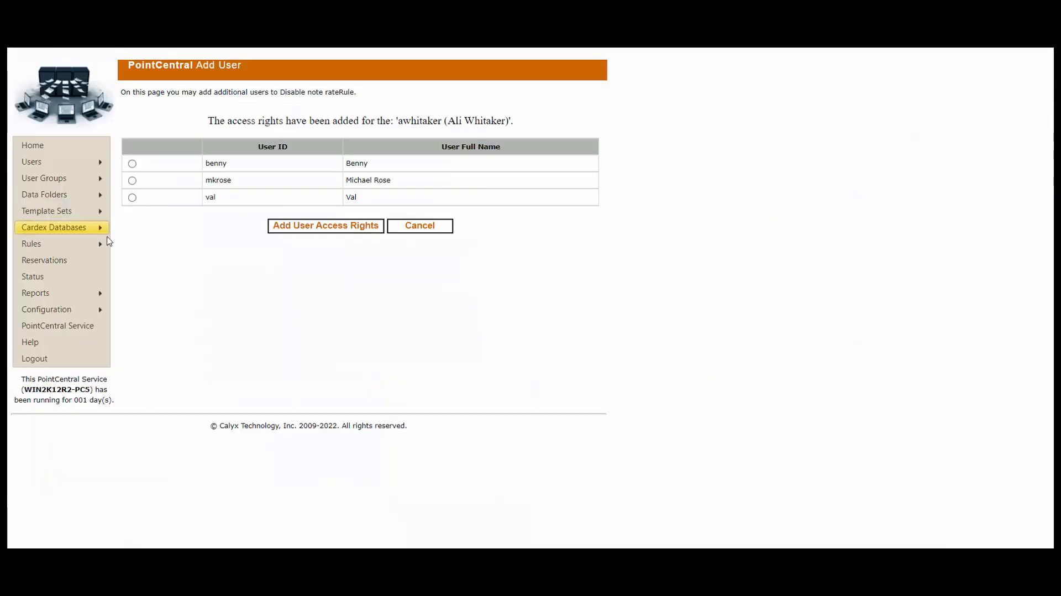
- Add a rule named 'Custom Message', give it the Custom Message type, and select its message box
mouse_move(104, 247)
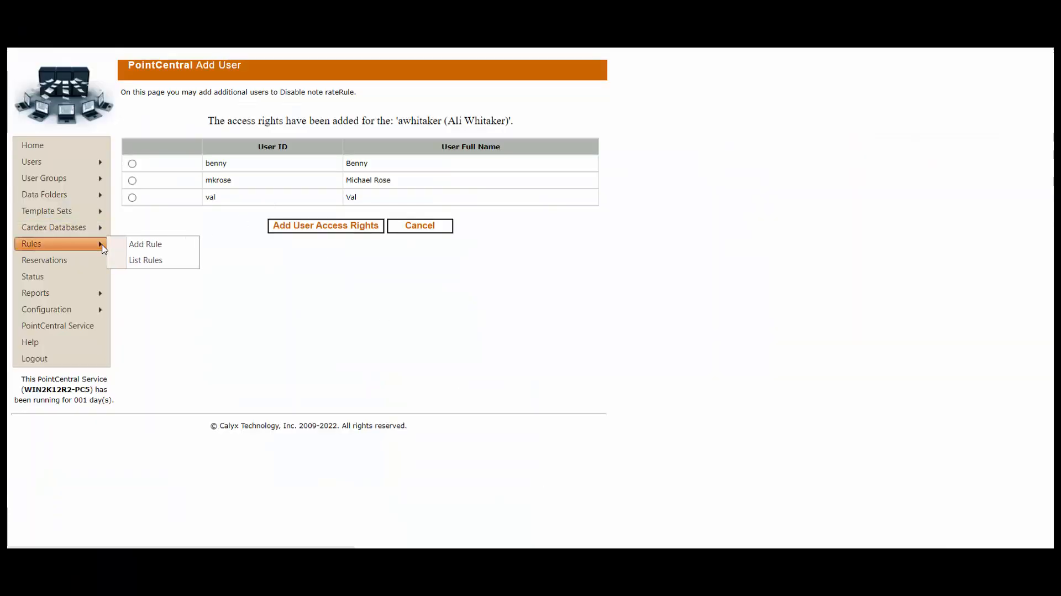
left_click(167, 245)
left_click(280, 153)
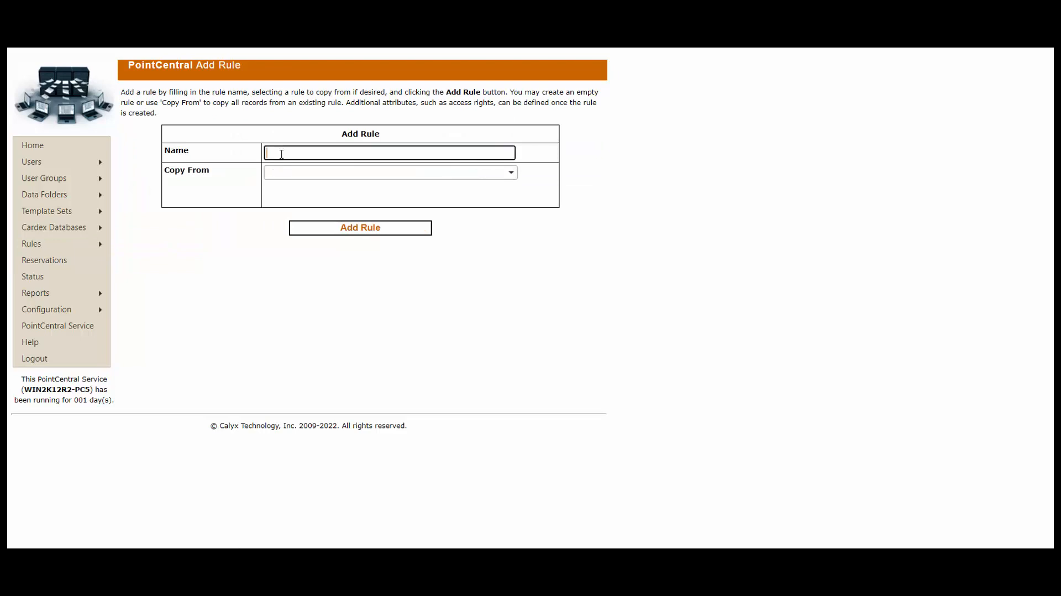
type("Custom Message")
left_click(357, 231)
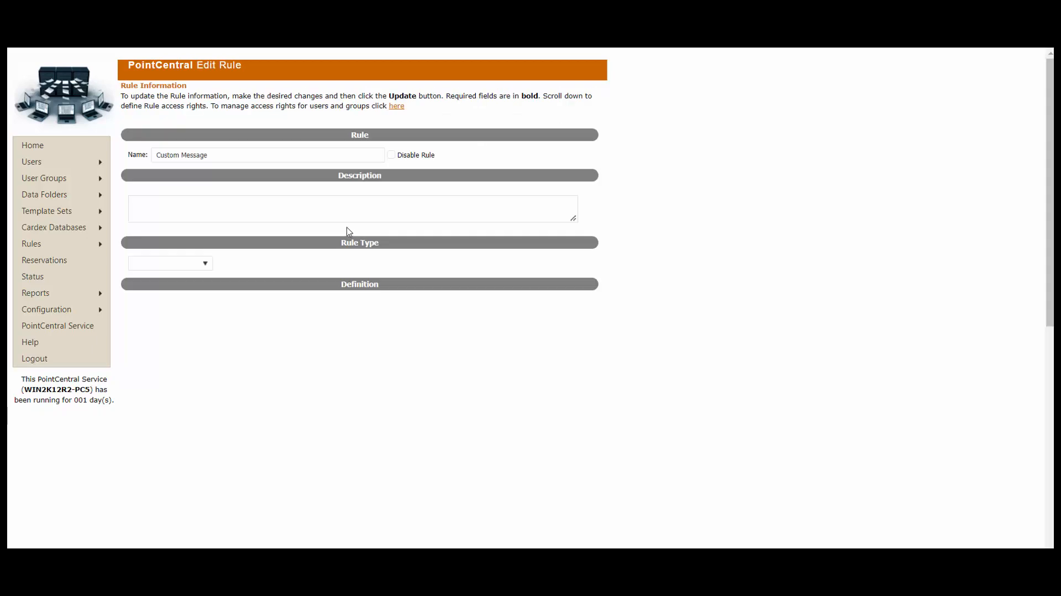
left_click(206, 264)
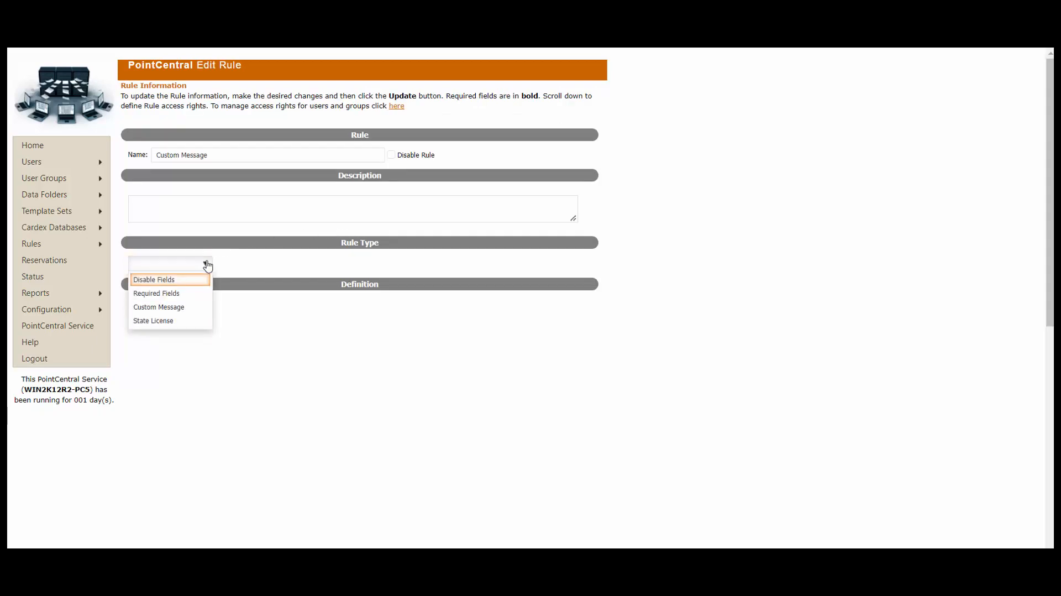
left_click(182, 308)
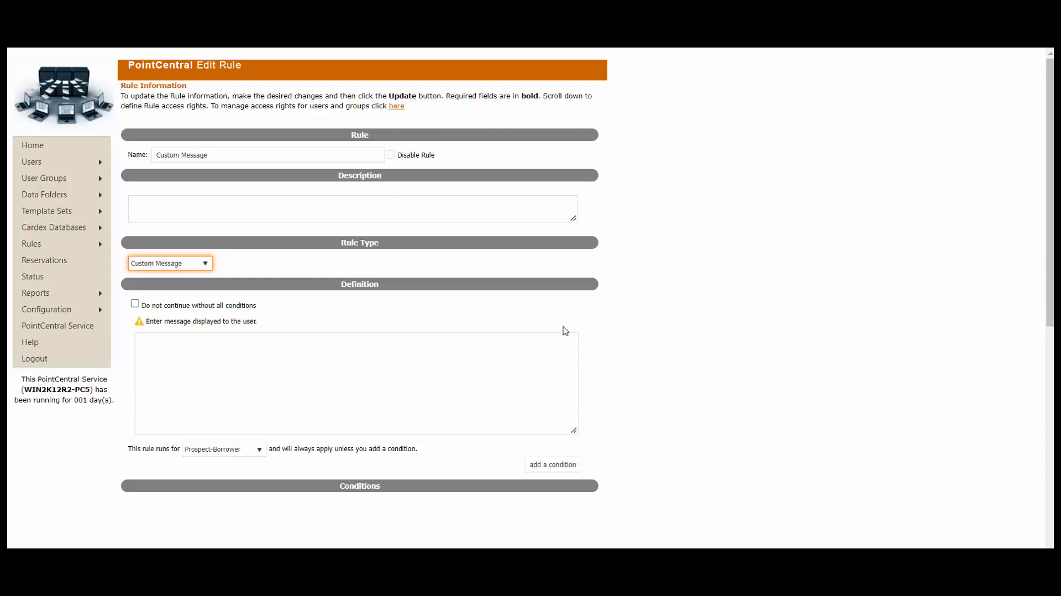
left_click(545, 347)
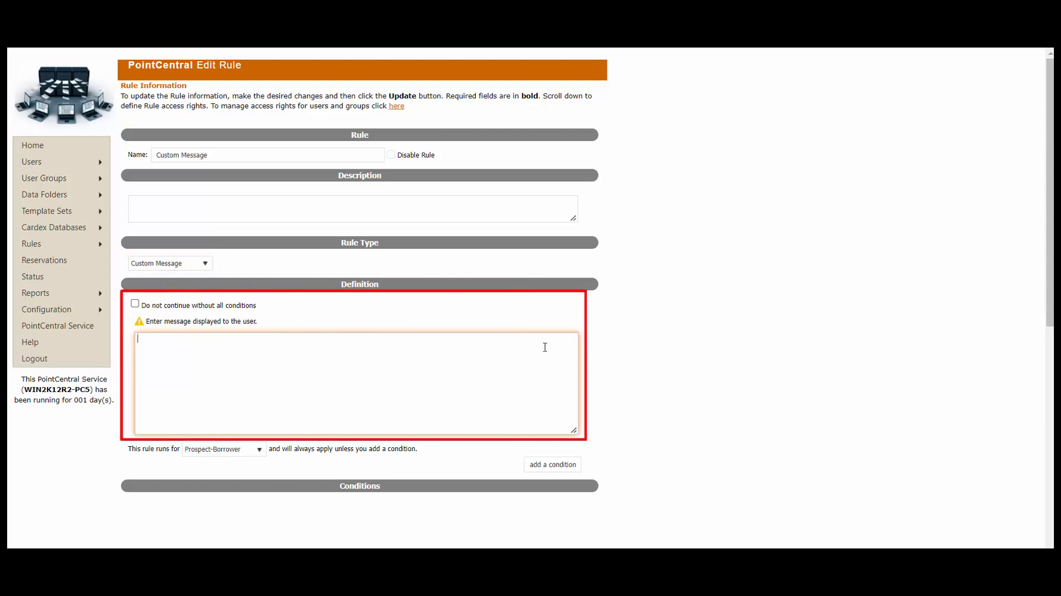
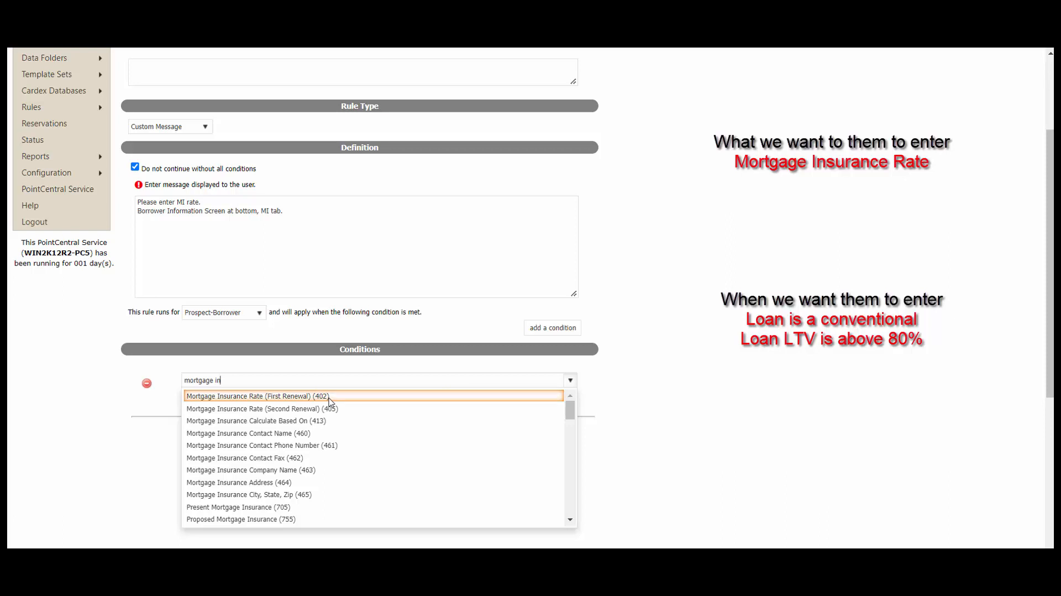
- Make the first condition require Mortgage Insurance Rate (First Renewal) (402) Is Blank, then add a second condition row
left_click(329, 396)
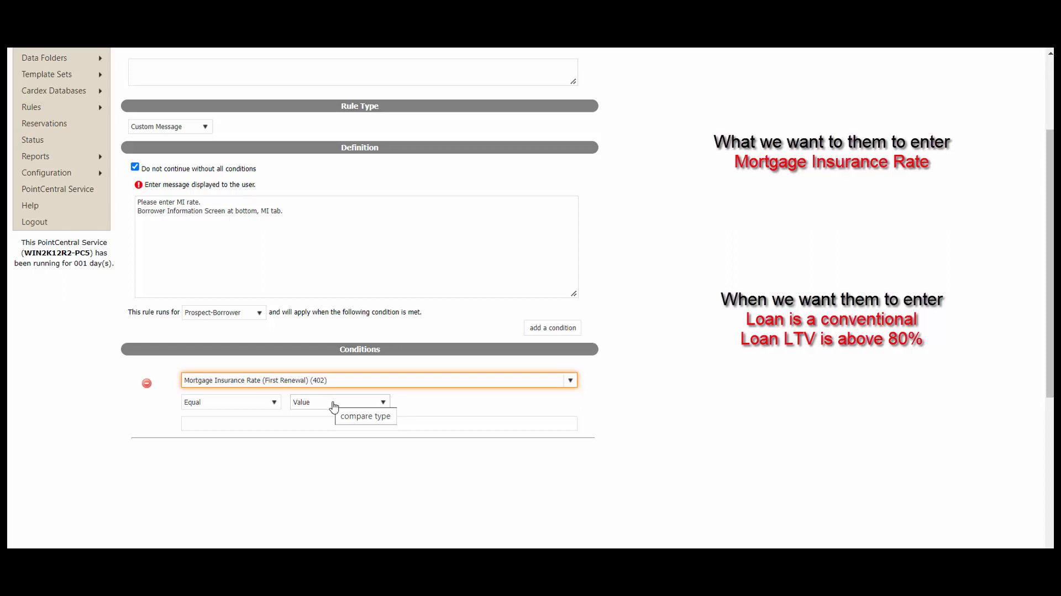
left_click(273, 404)
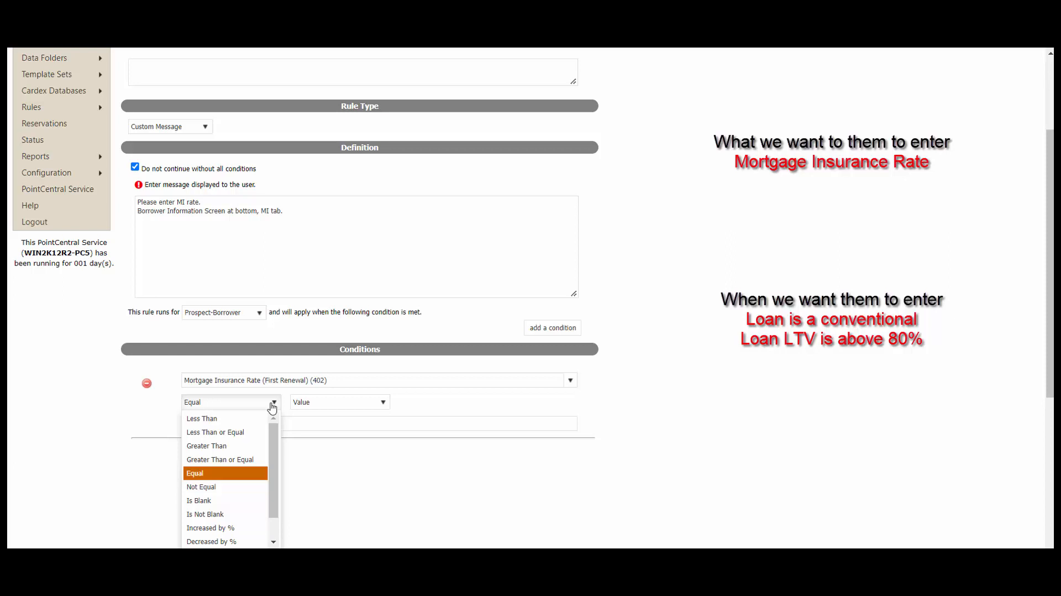
left_click(208, 500)
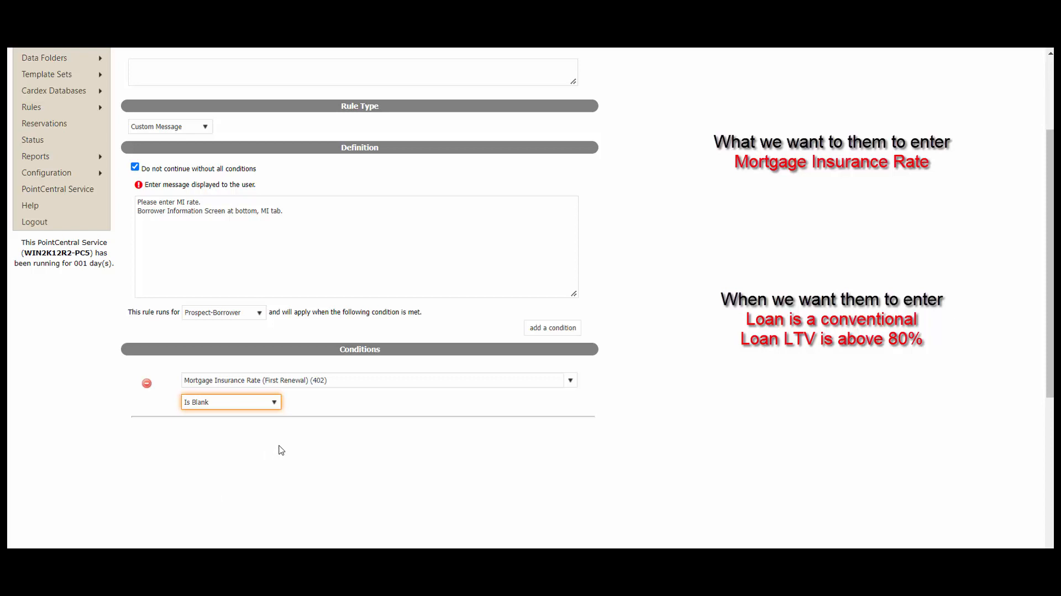
left_click(561, 330)
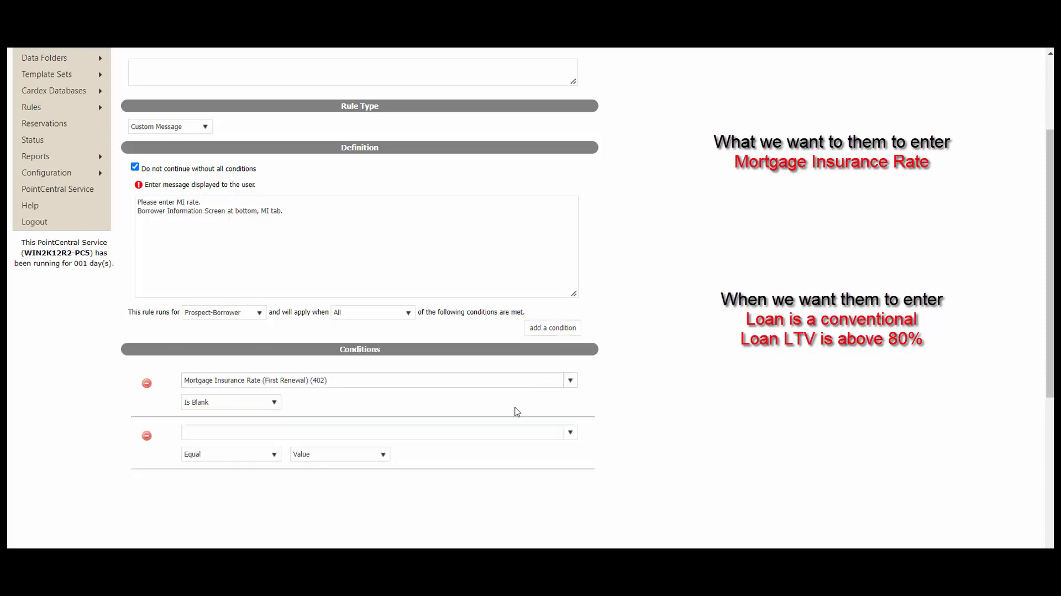
- Set the second condition to Loan Type Conventional (26) Is Not Blank and add a third row
left_click(496, 429)
type("conv")
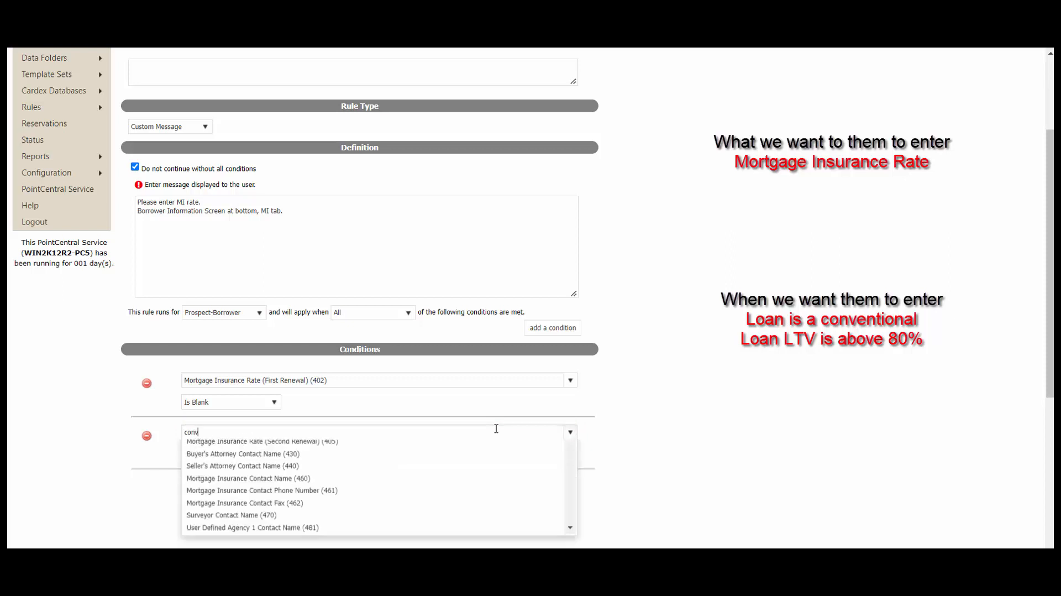
type("ention")
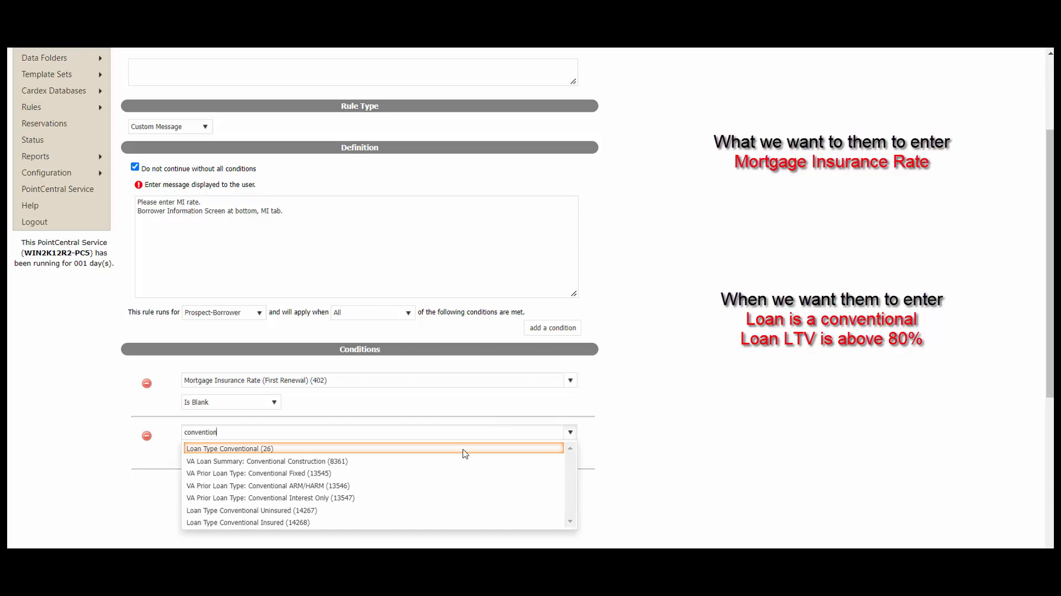
left_click(411, 452)
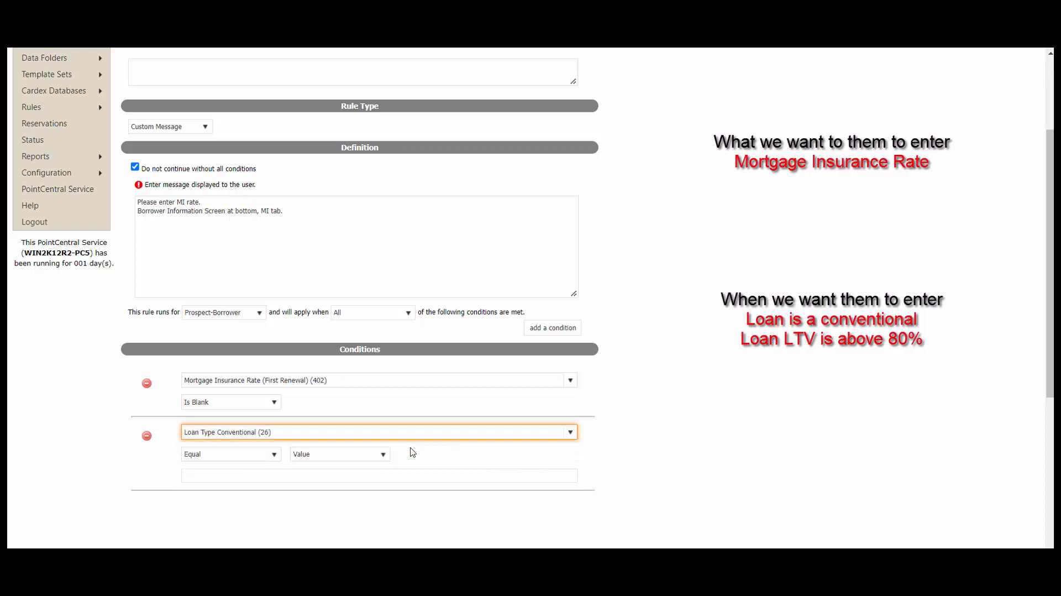
left_click(256, 456)
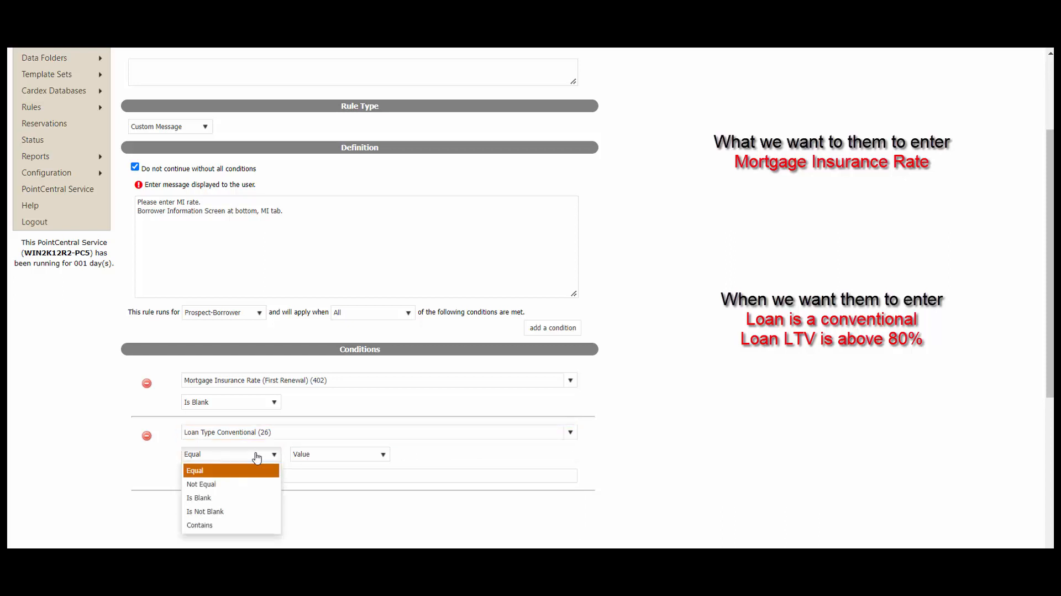
left_click(235, 515)
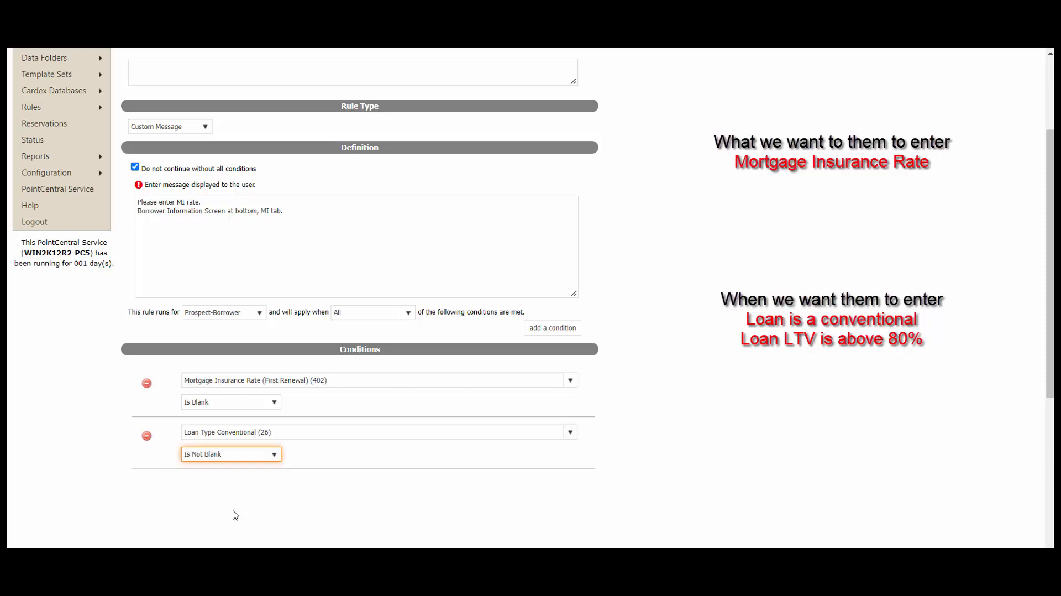
left_click(571, 332)
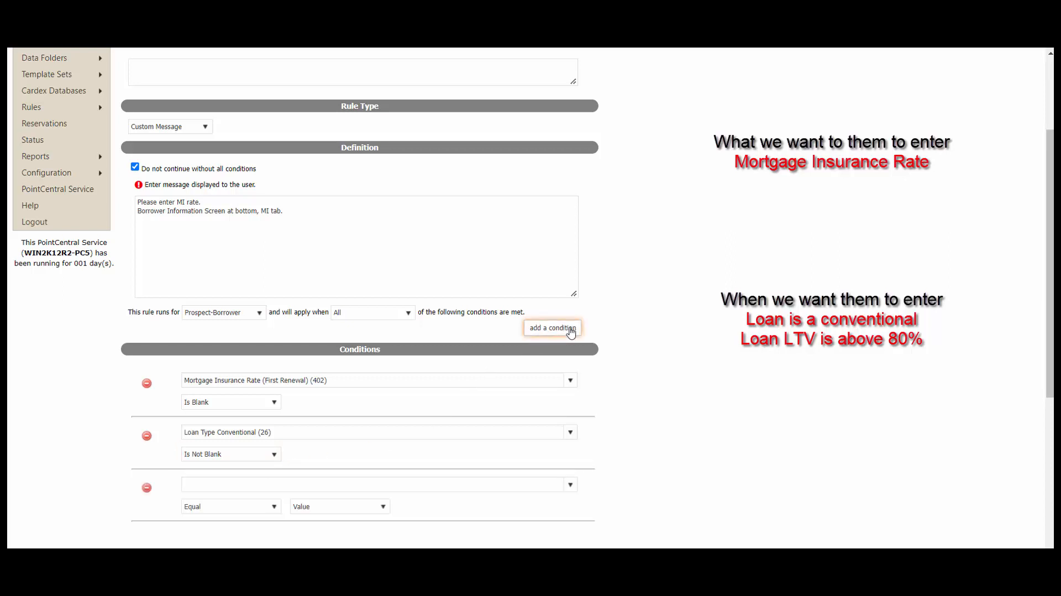
- Set the third condition to Loan-to-Value (LTV) (540) Greater Than 80
left_click(403, 485)
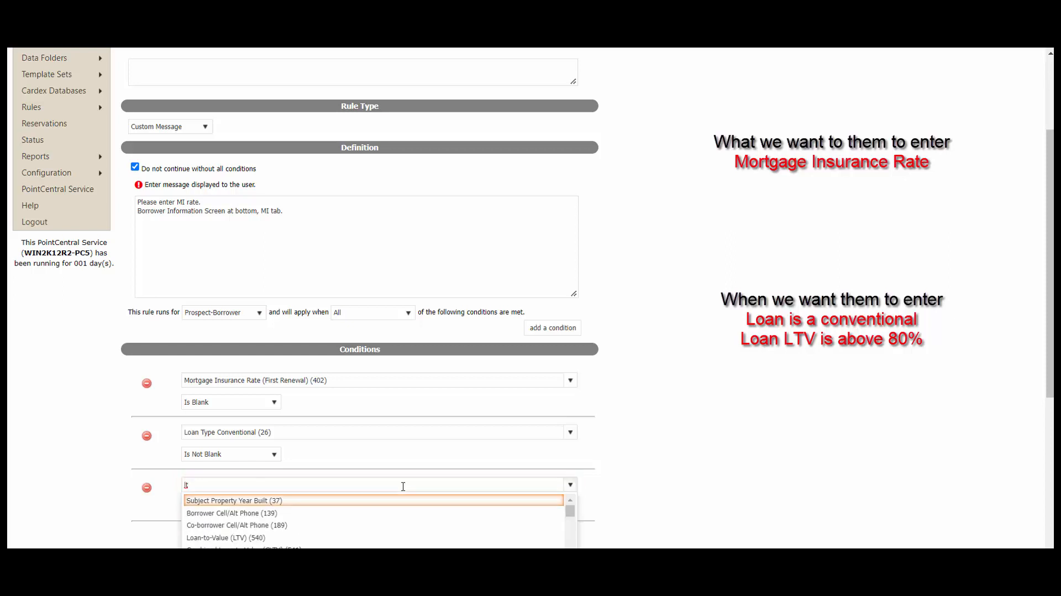
type("v")
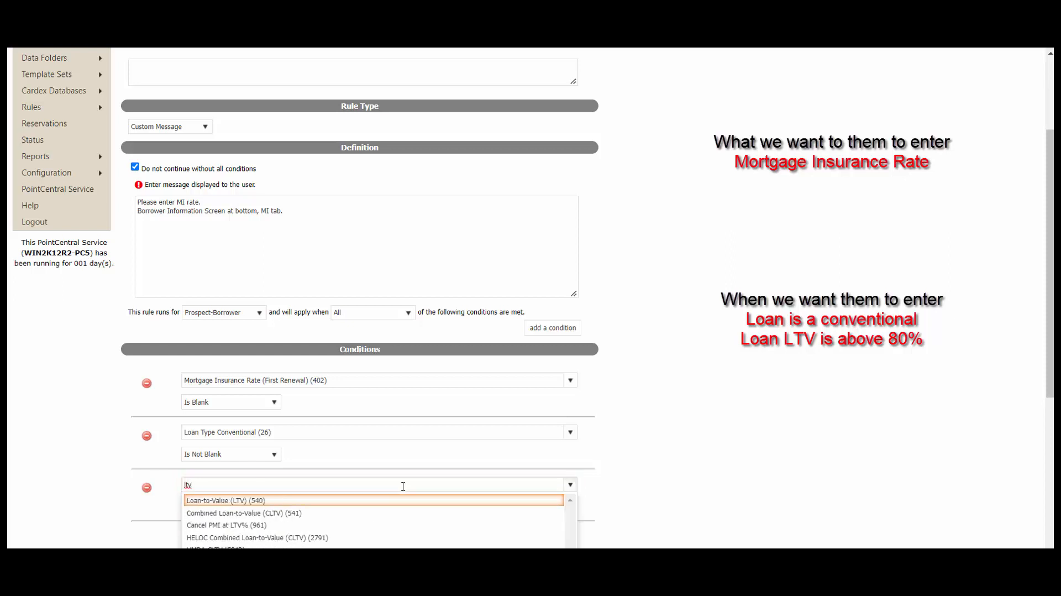
left_click(344, 501)
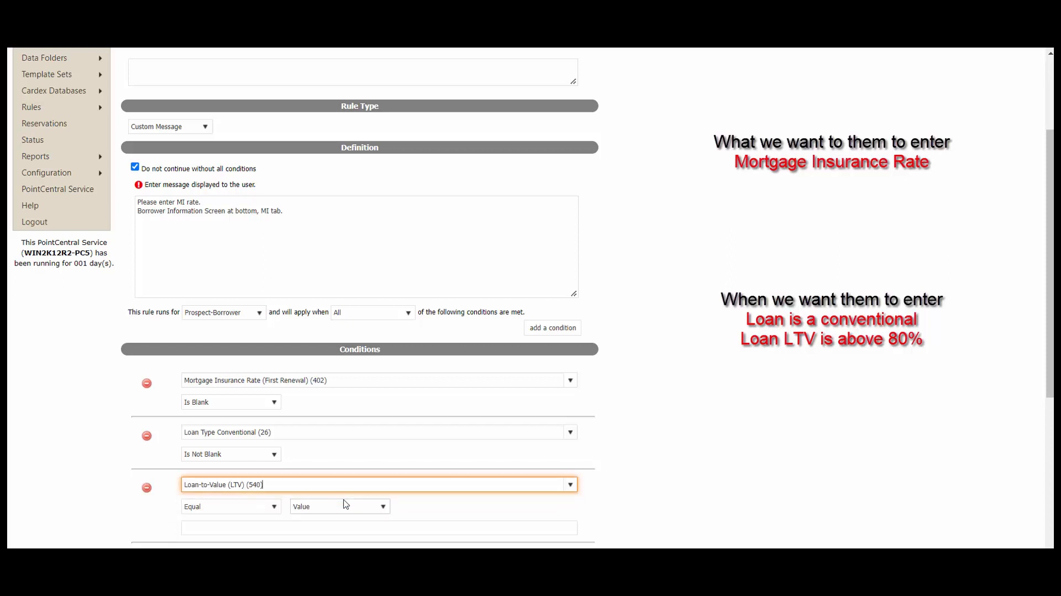
left_click(274, 507)
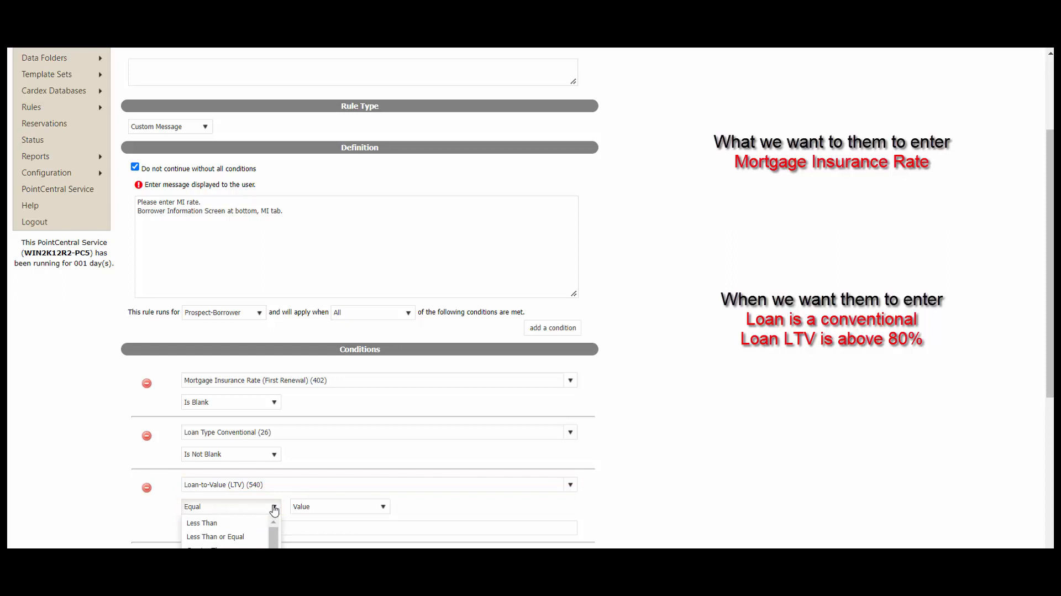
scroll(274, 510, "down", 5)
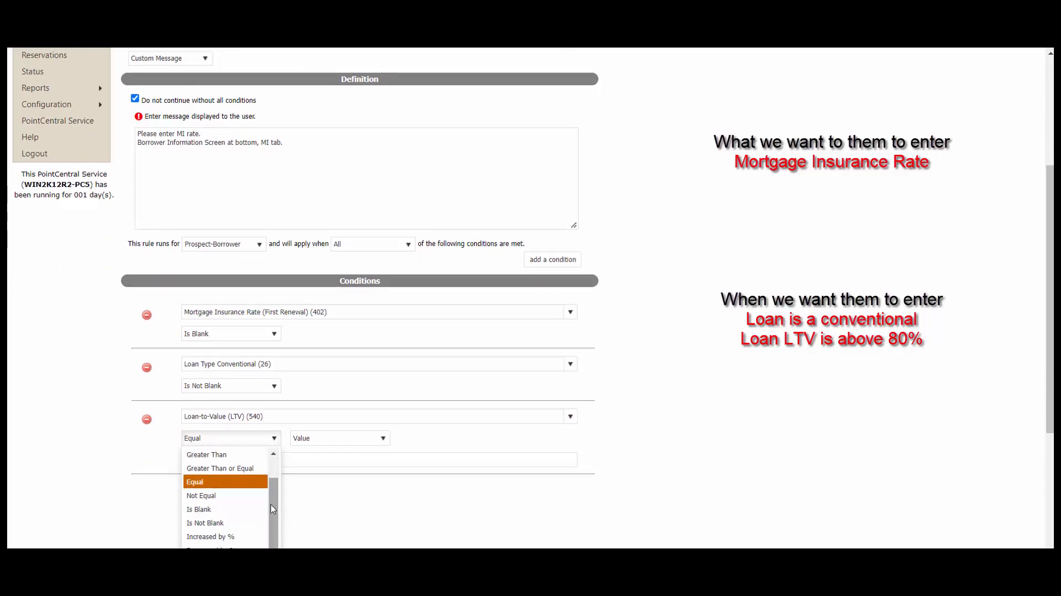
left_click(230, 455)
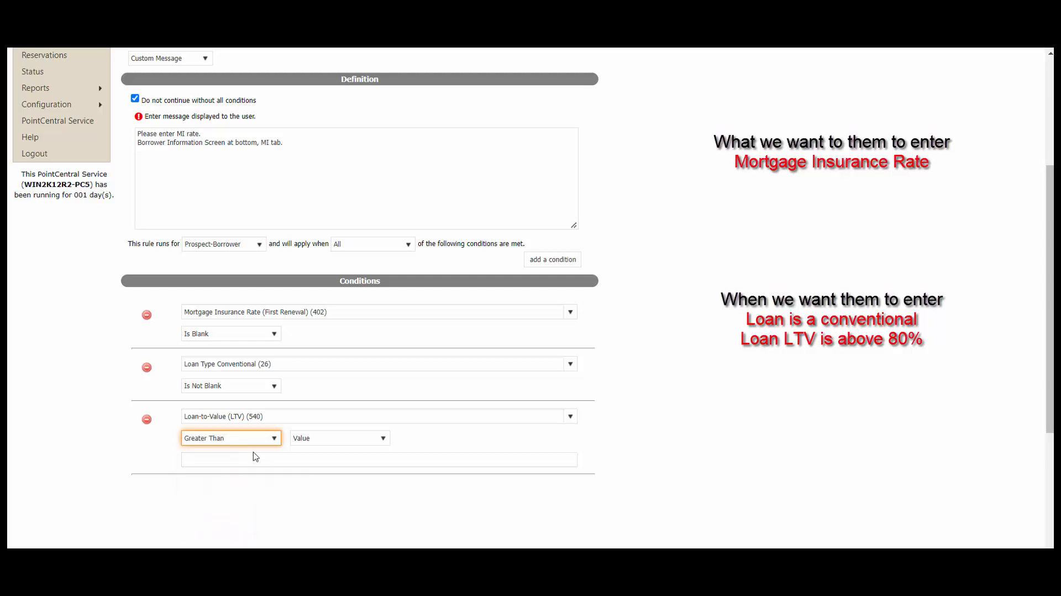
left_click(295, 458)
type("80")
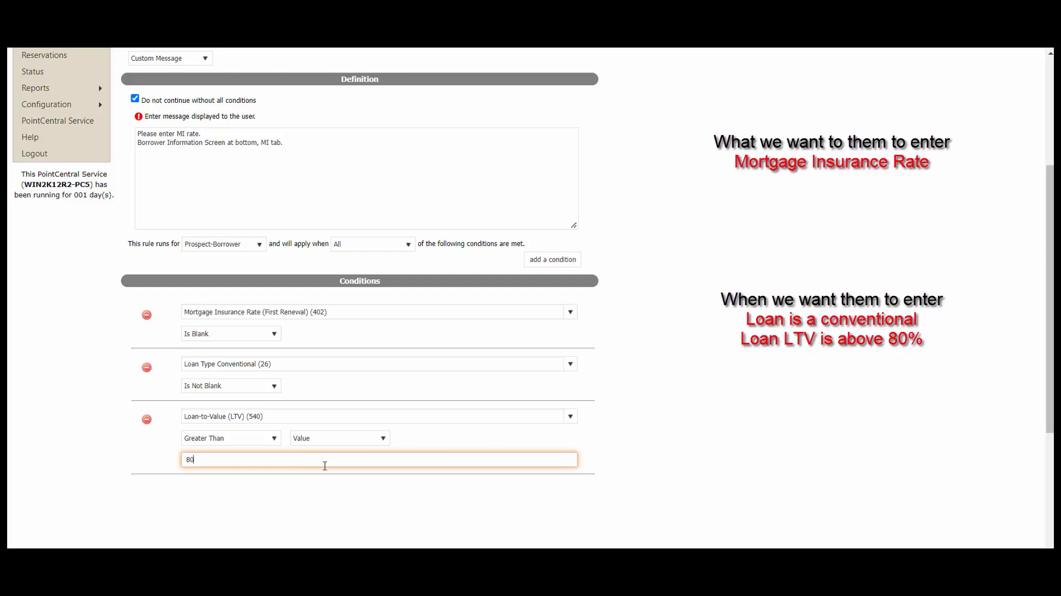
left_click(605, 431)
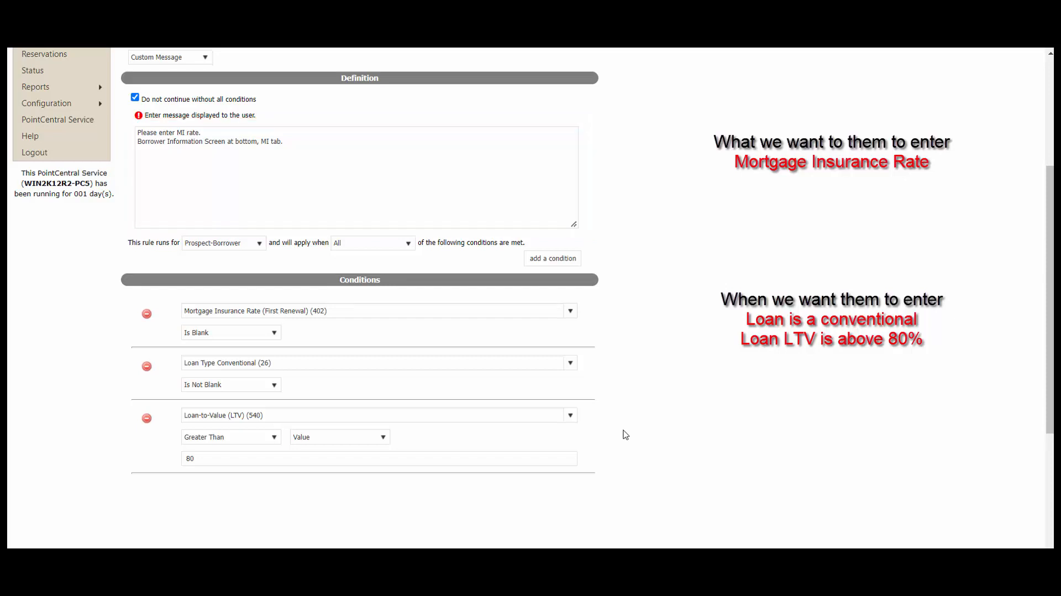
- Save the rule with Update Rule and grant the selected user access rights to it
scroll(608, 435, "down", 4)
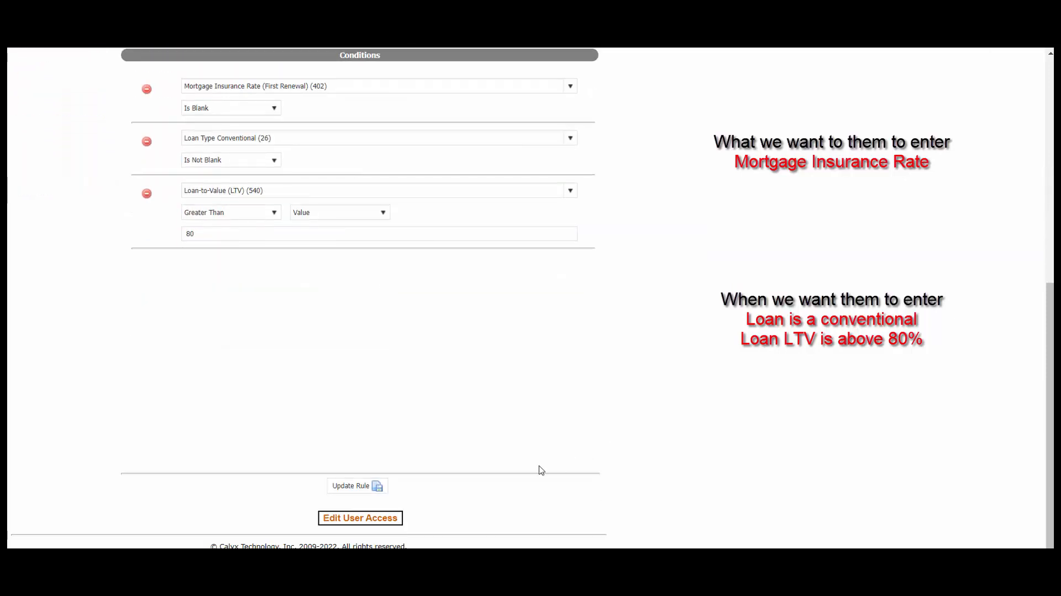
left_click(365, 489)
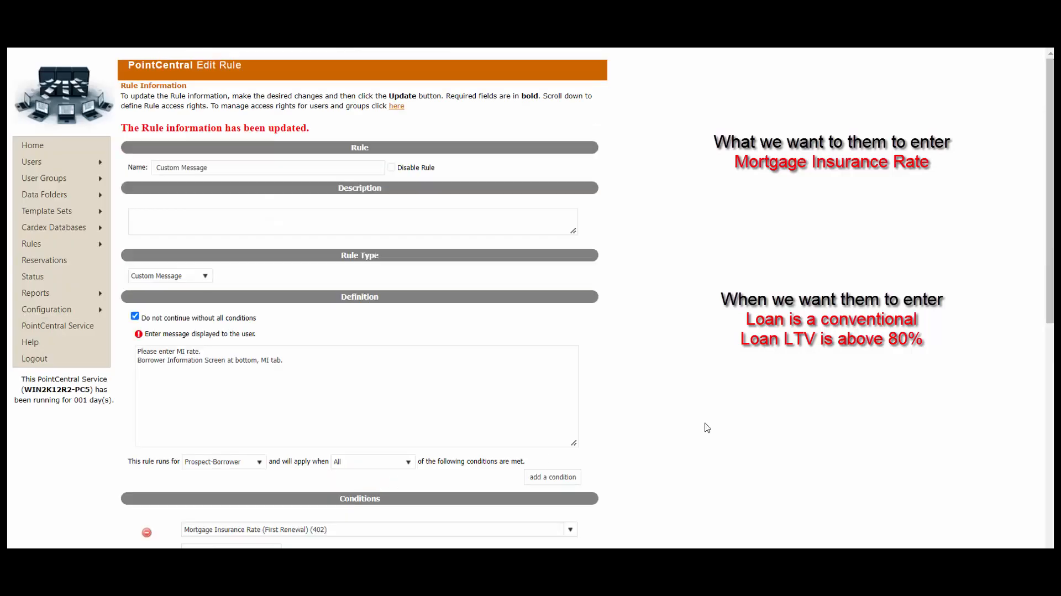
scroll(707, 427, "down", 8)
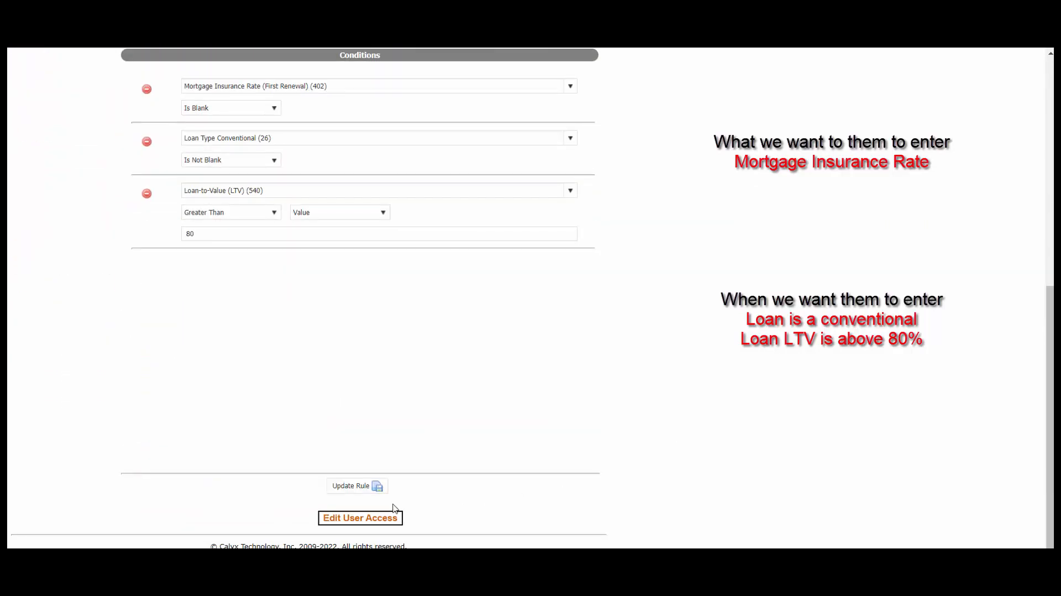
left_click(390, 519)
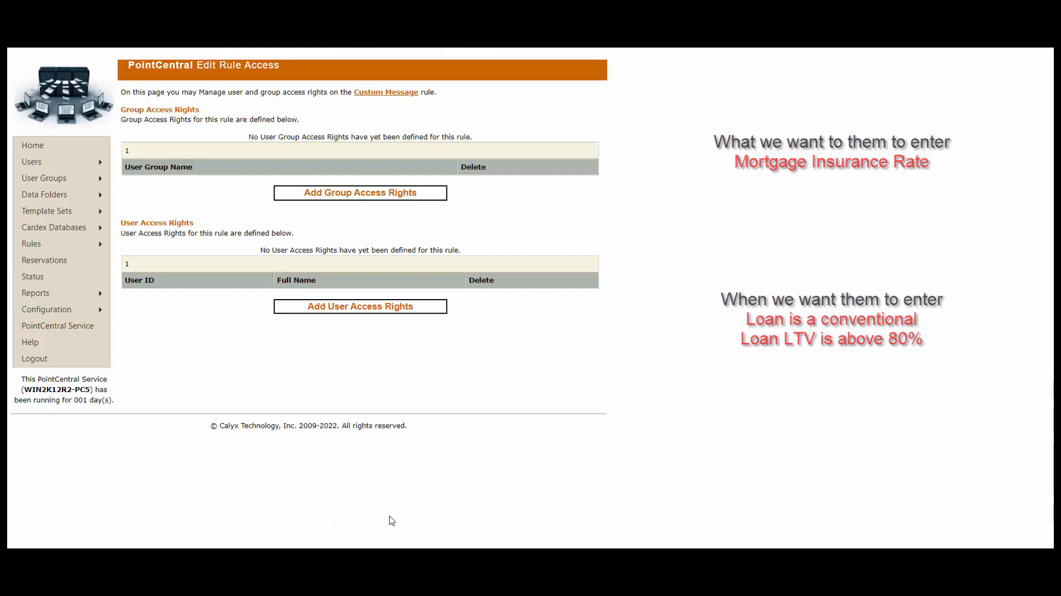
left_click(384, 311)
left_click(132, 130)
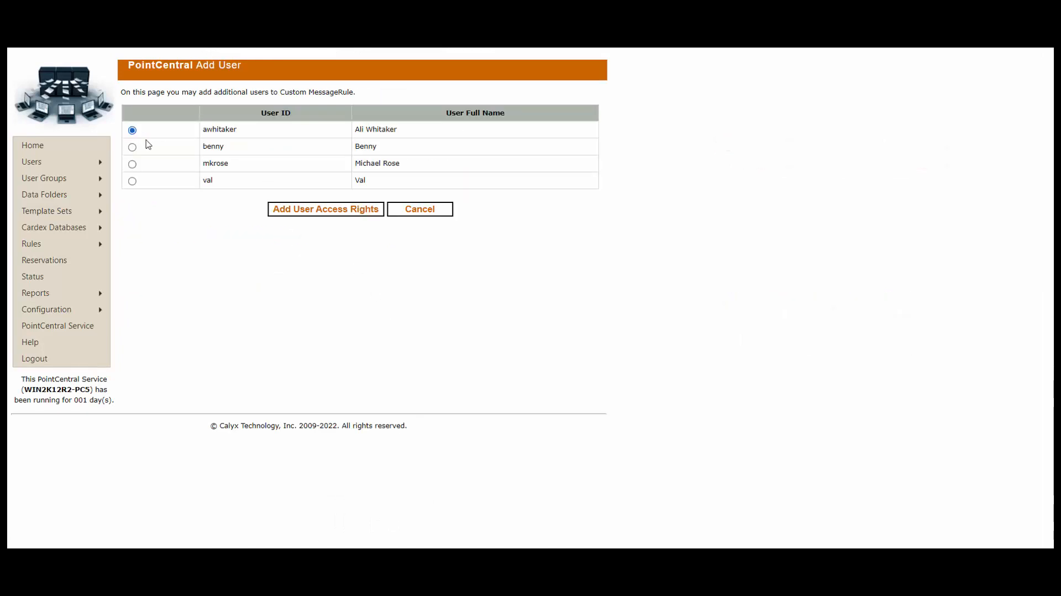
left_click(315, 210)
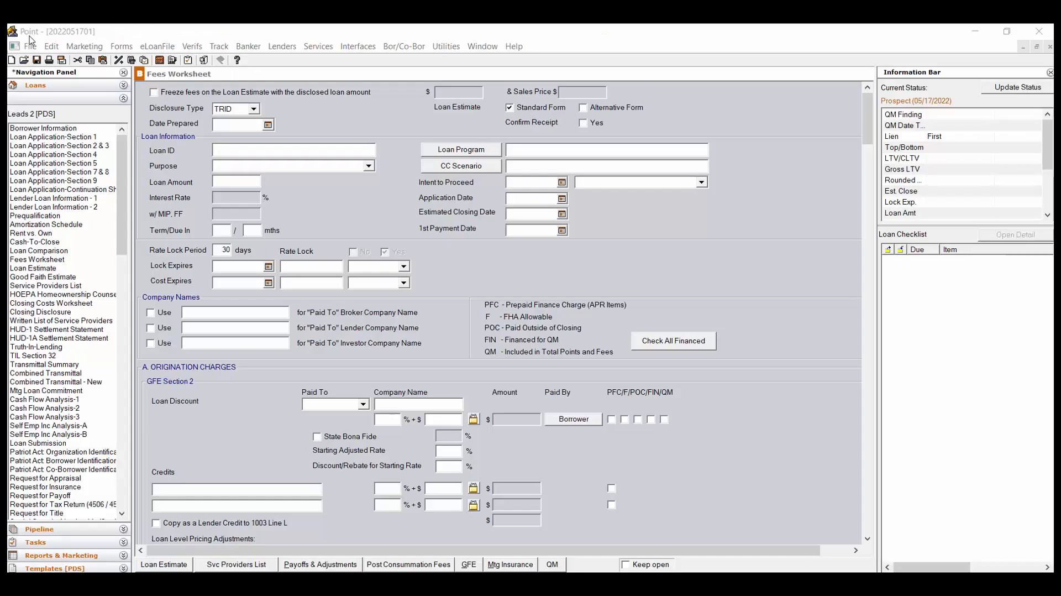
- Close the open loan, log out of Point, and log back in with the account password
left_click(30, 47)
left_click(47, 101)
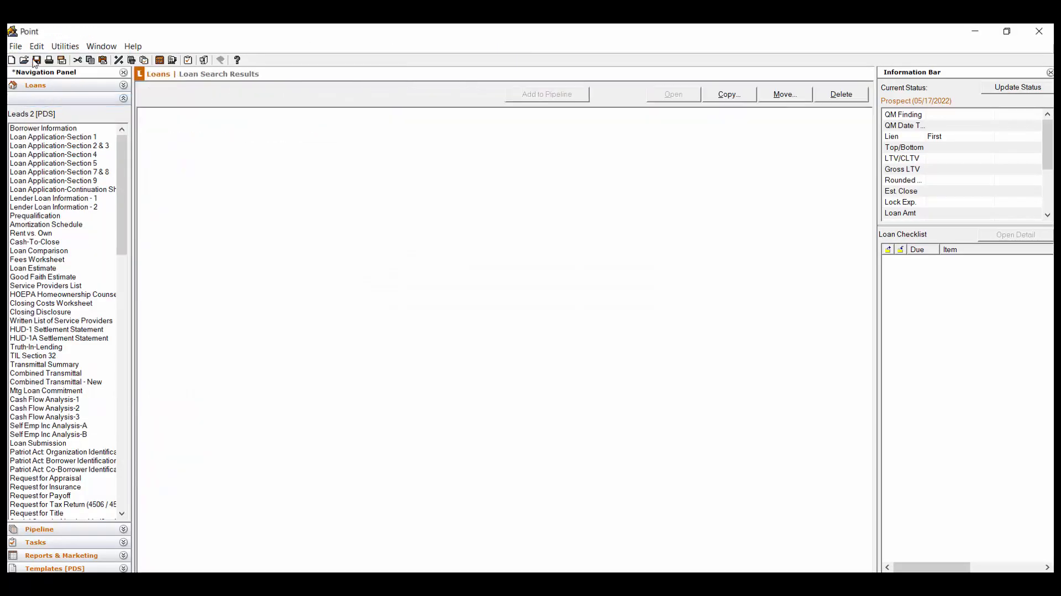
left_click(15, 46)
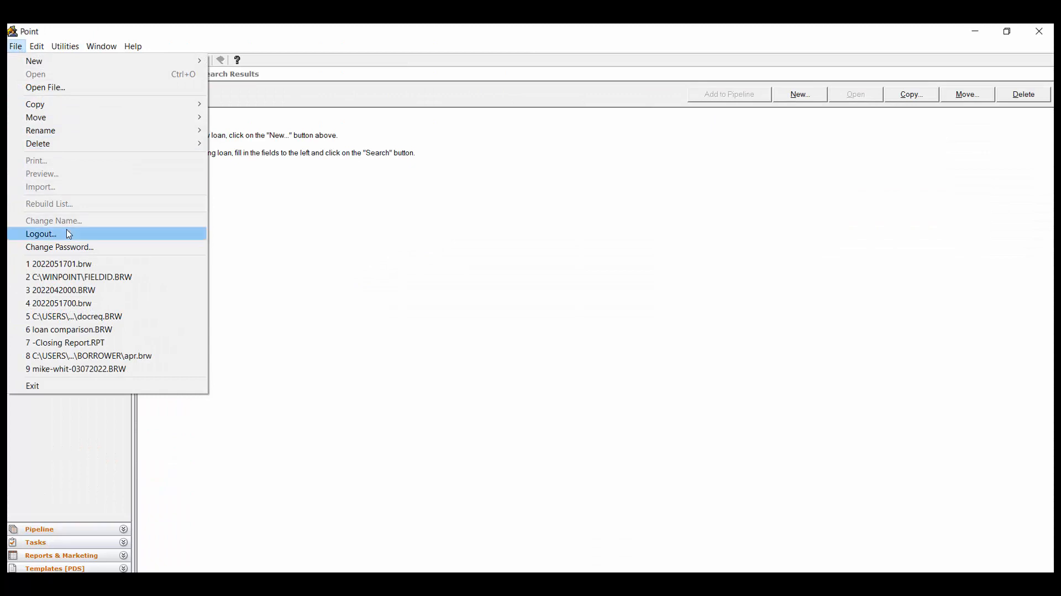
left_click(33, 233)
left_click(540, 341)
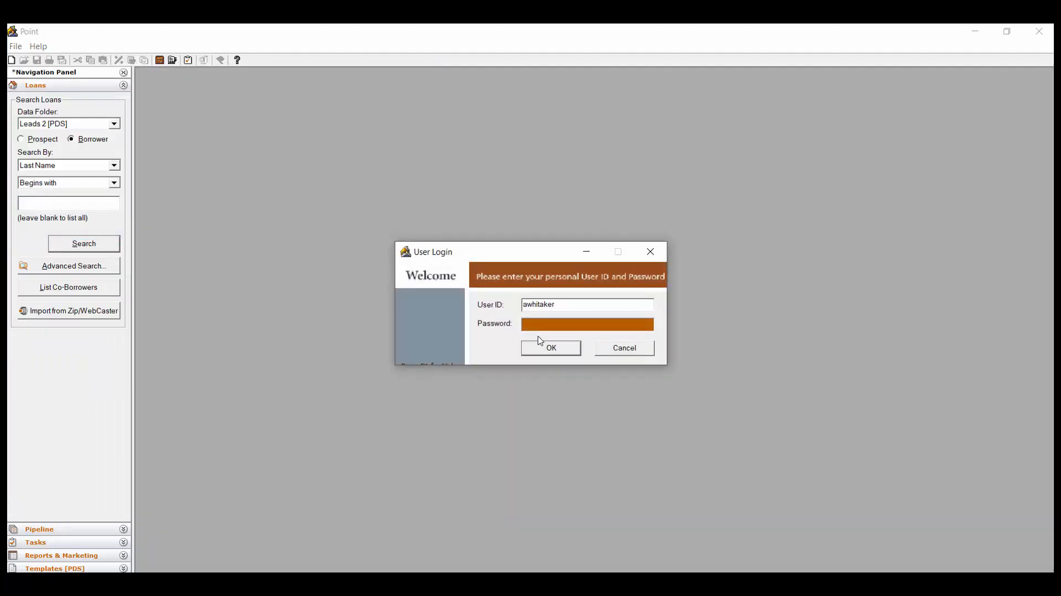
type("*********")
left_click(539, 347)
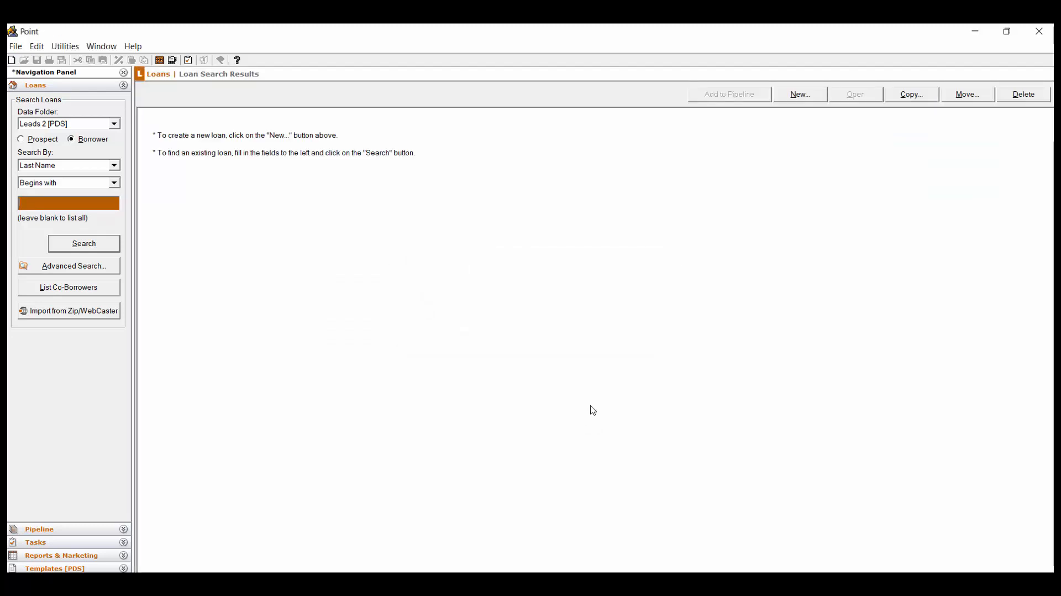
- Create a new blank loan file and scroll down to its Loan Summary section
left_click(809, 96)
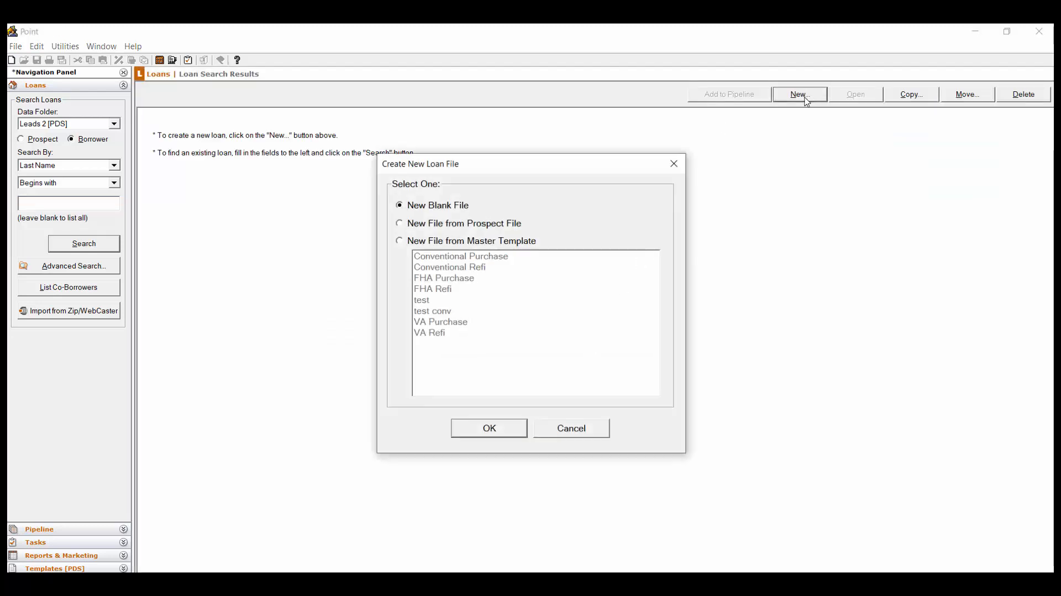
left_click(496, 433)
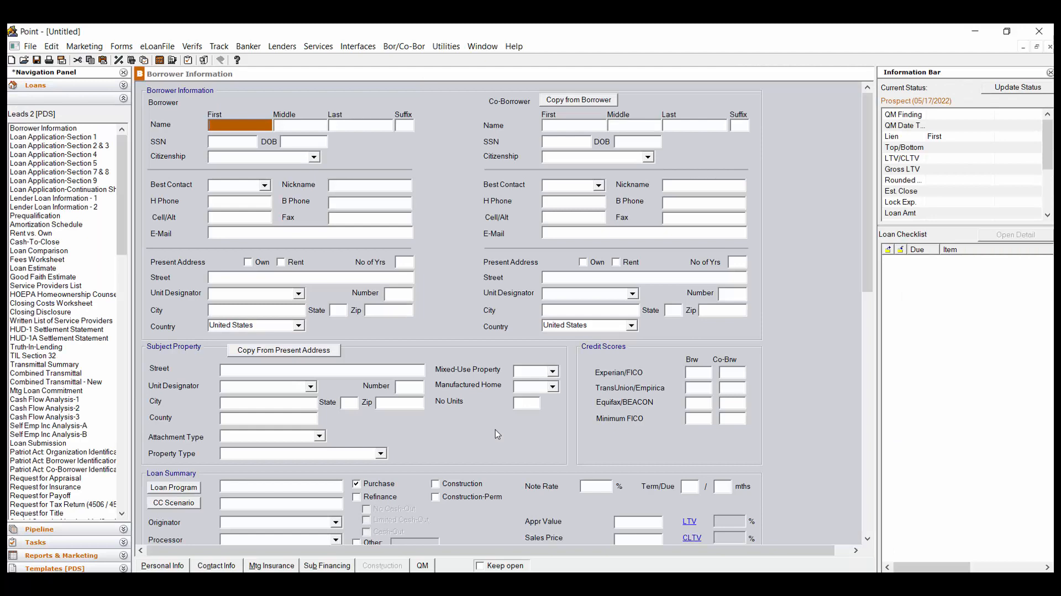
scroll(495, 429, "down", 5)
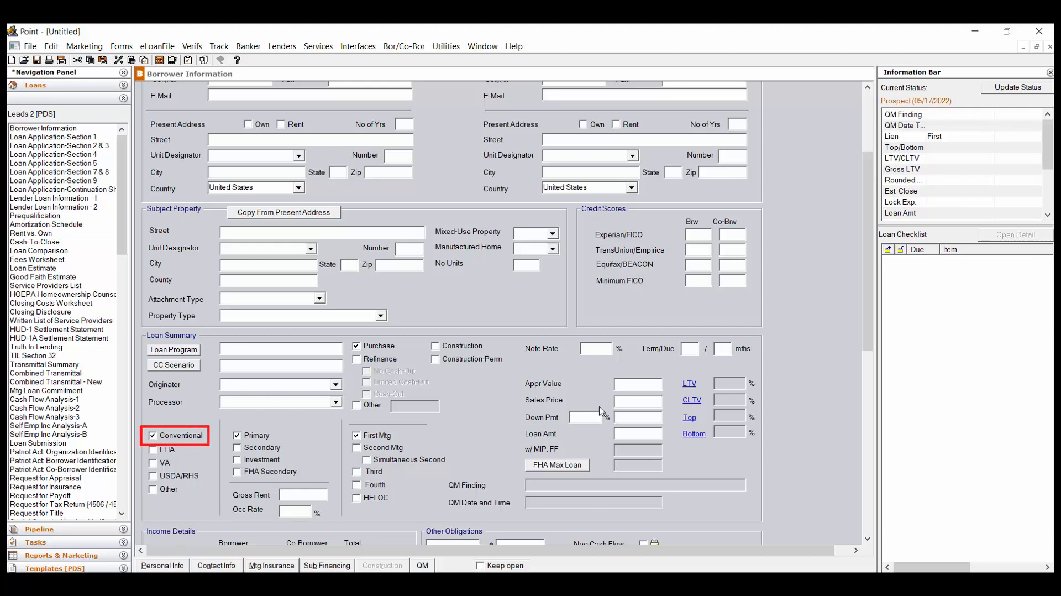
- Enter a 200000 sales price with 5% down, giving a 190,000 loan at 95% LTV, then start saving
left_click(628, 401)
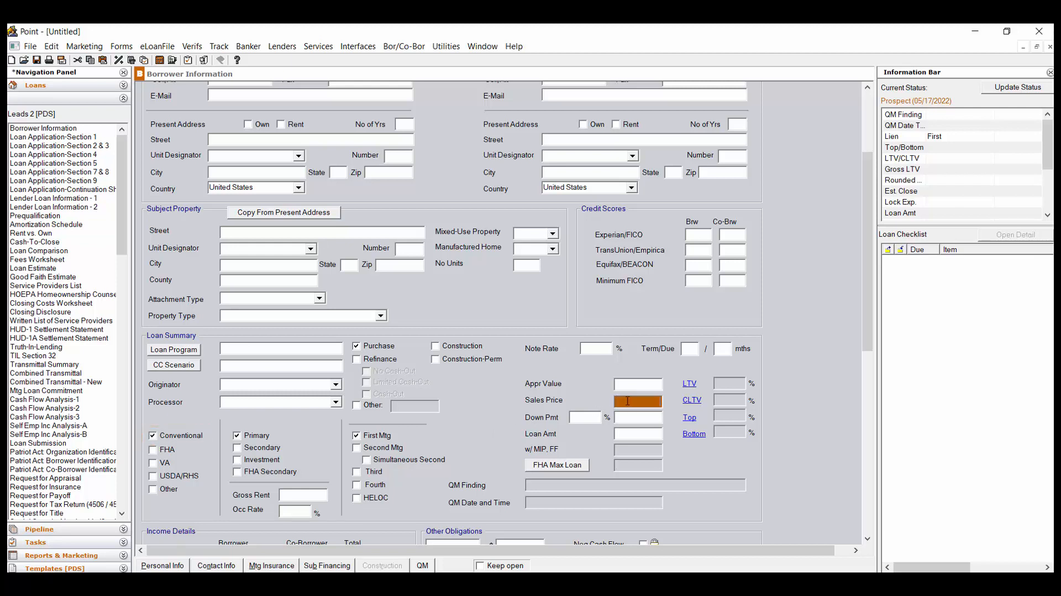
type("200000")
key("Tab")
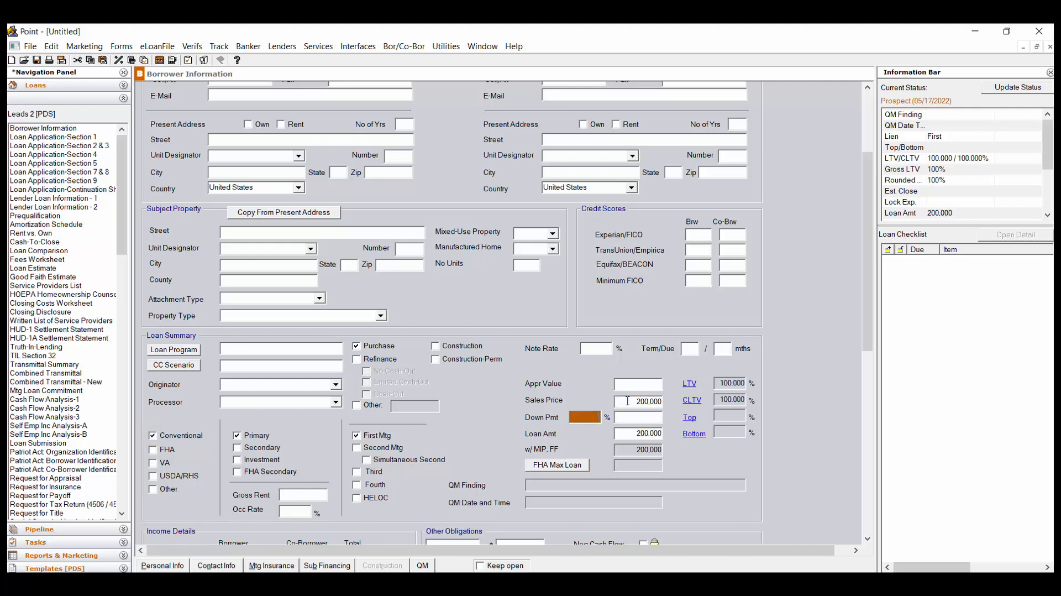
type("5")
key("Tab")
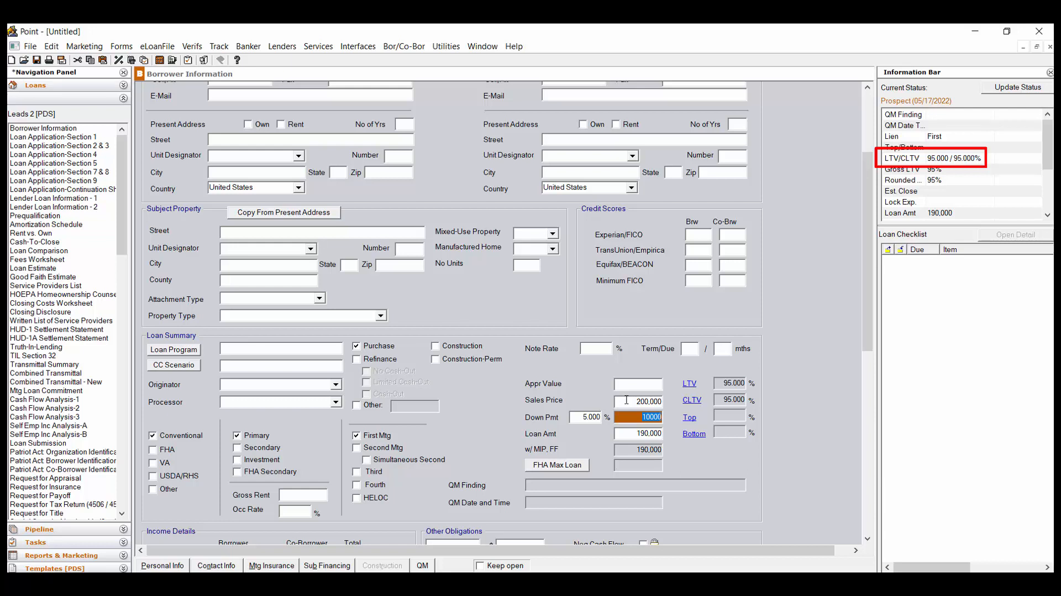
left_click(37, 60)
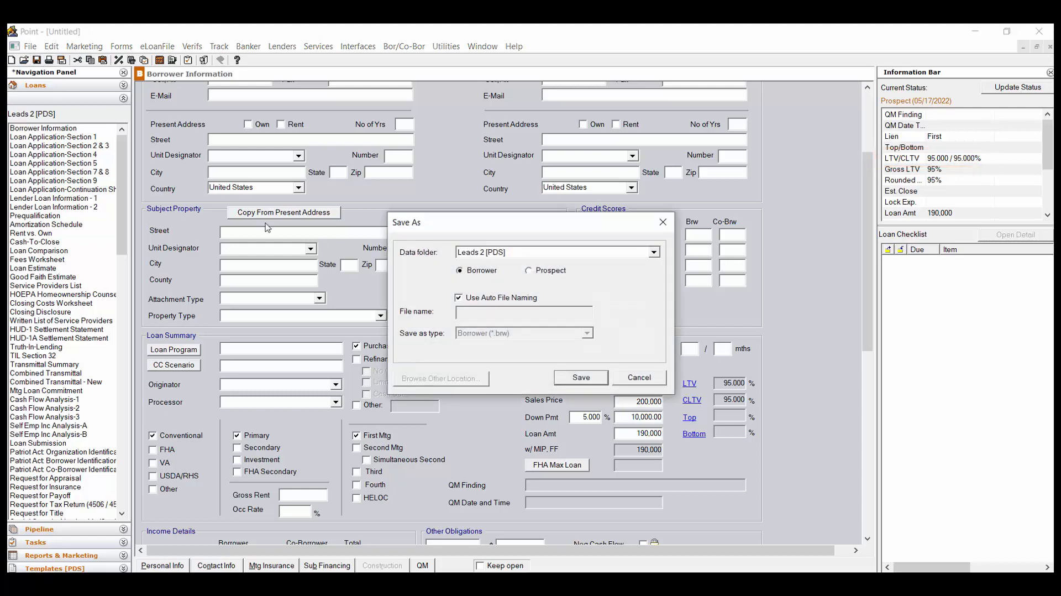
left_click(602, 379)
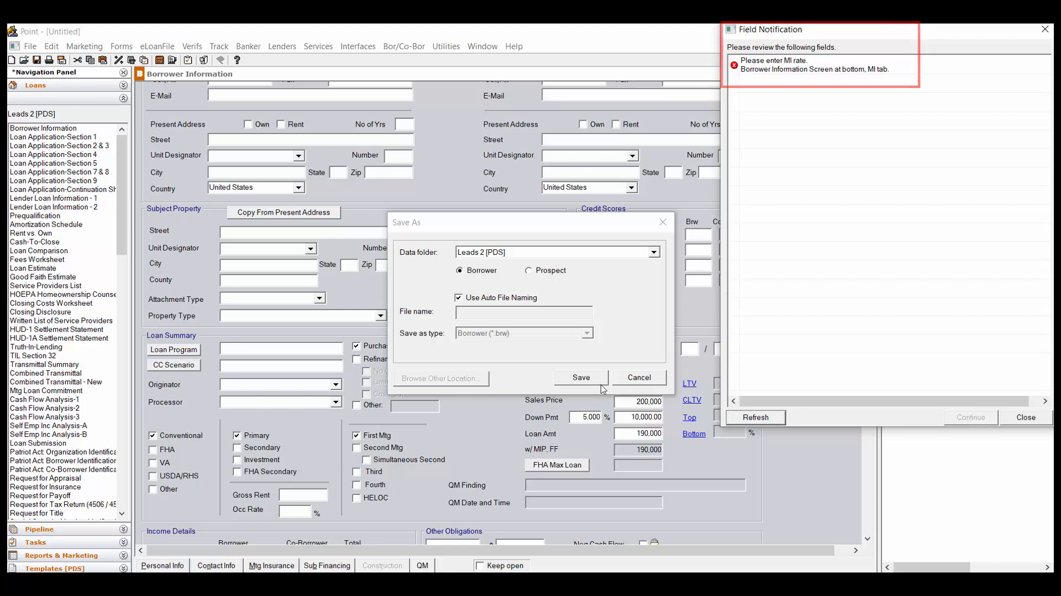
left_click(1026, 416)
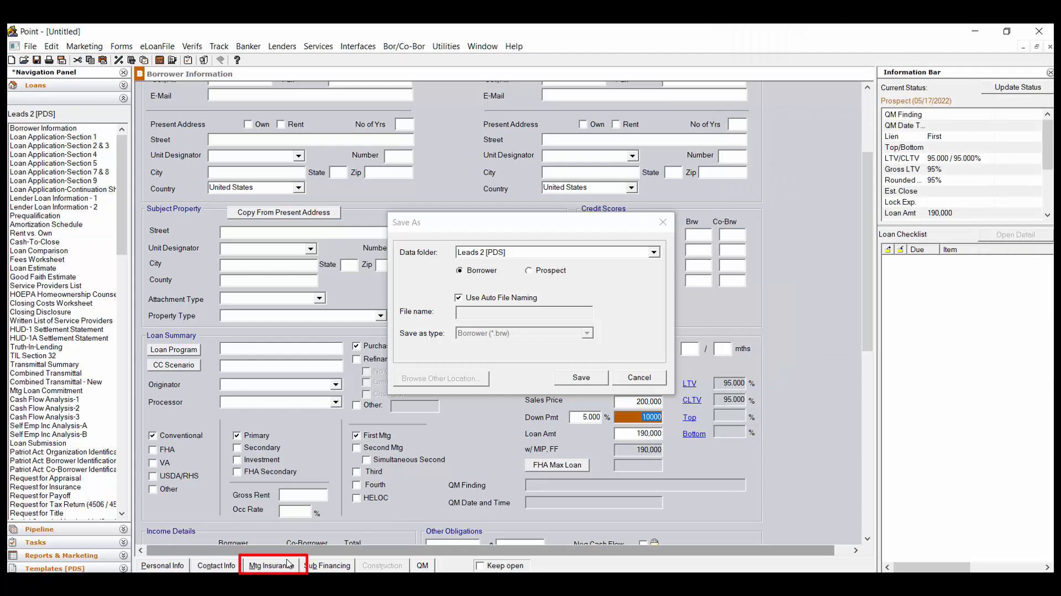
- Set the PMI/MIP/VA/USDA rate to 0.55 on the Mtg Insurance tab and save the loan
left_click(287, 564)
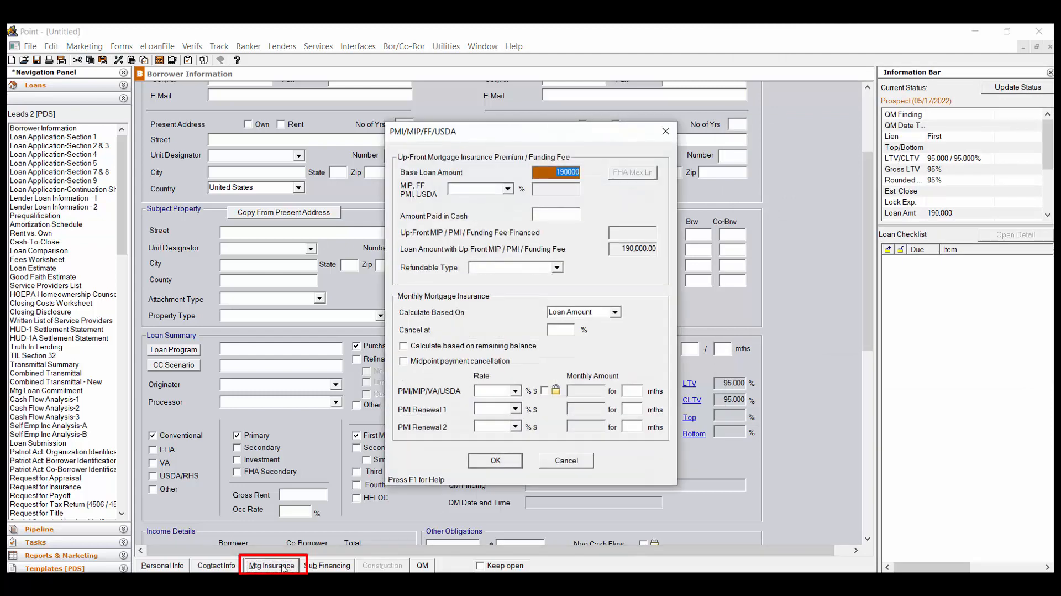
left_click(489, 391)
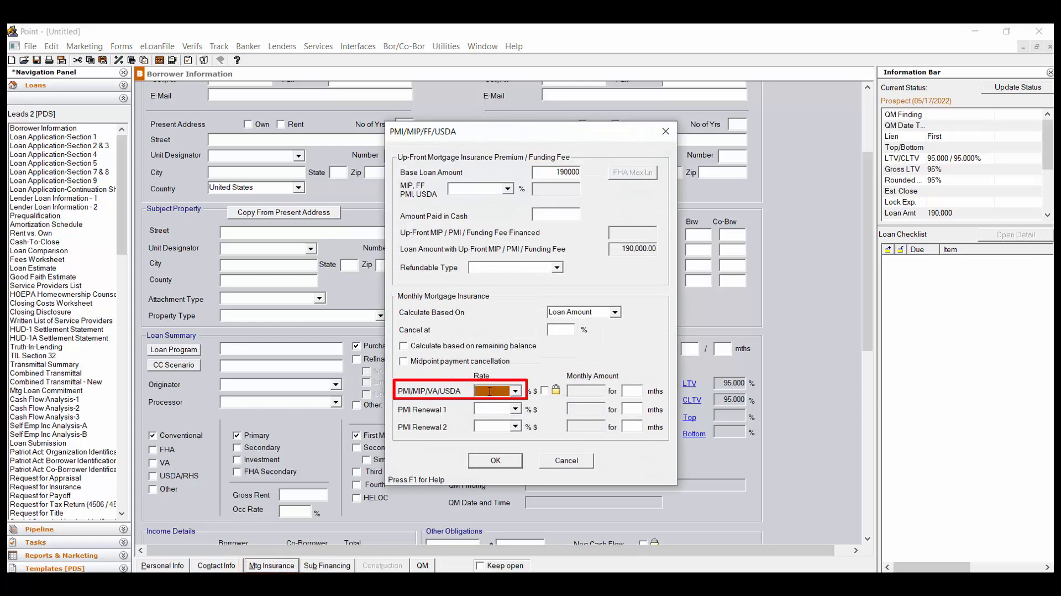
type("0.55")
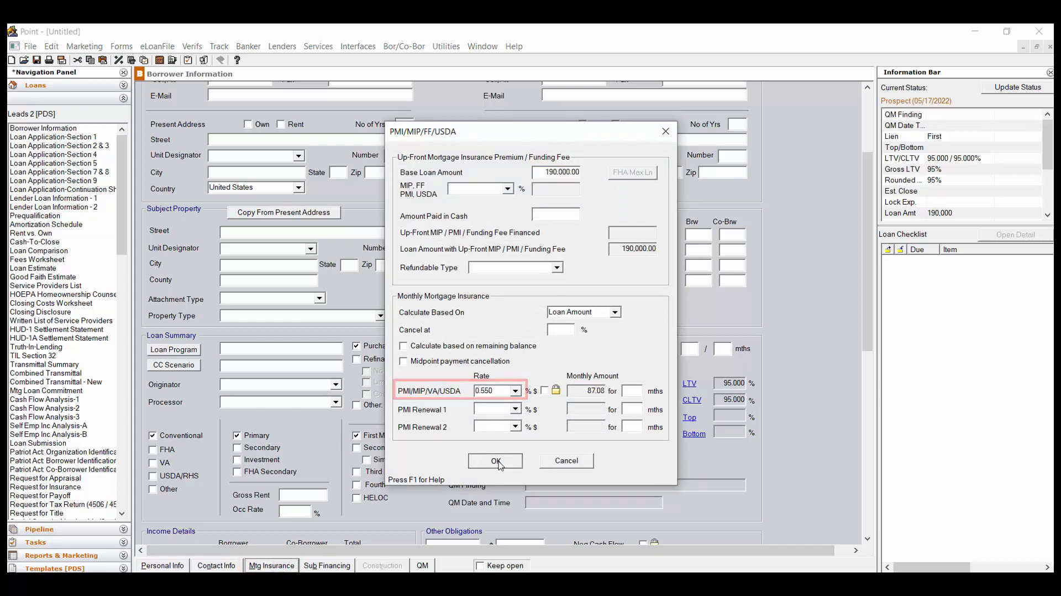
left_click(496, 461)
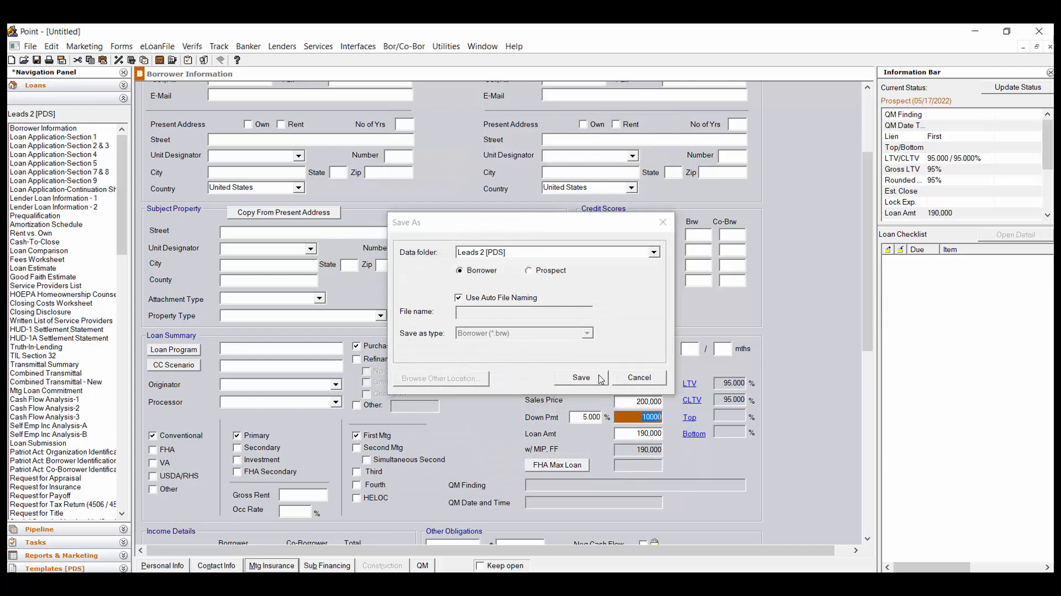
left_click(581, 378)
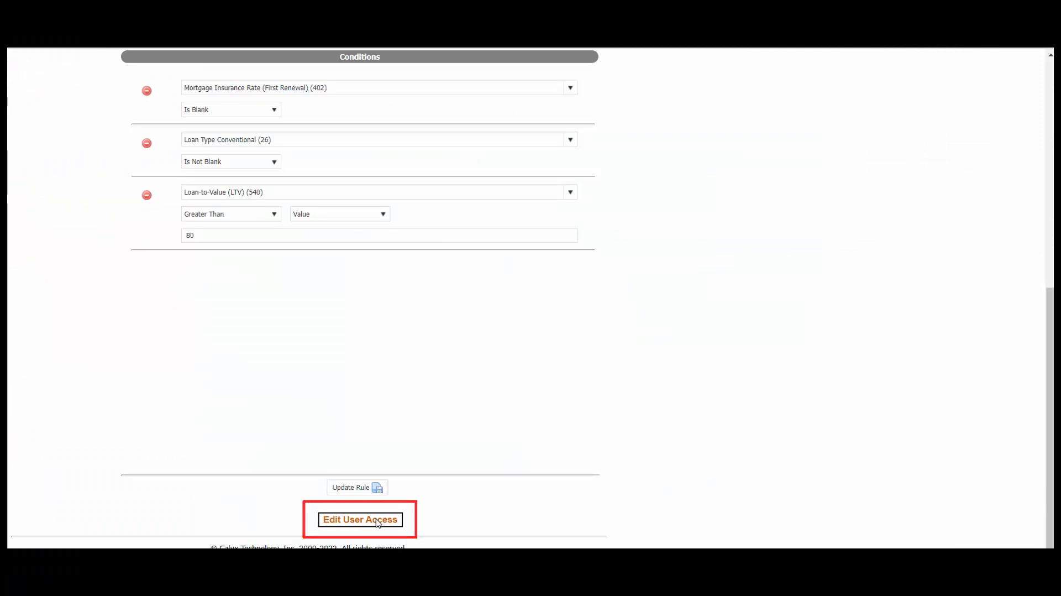
- In Edit User Access, delete the individual user's access row and confirm the deletion
left_click(377, 521)
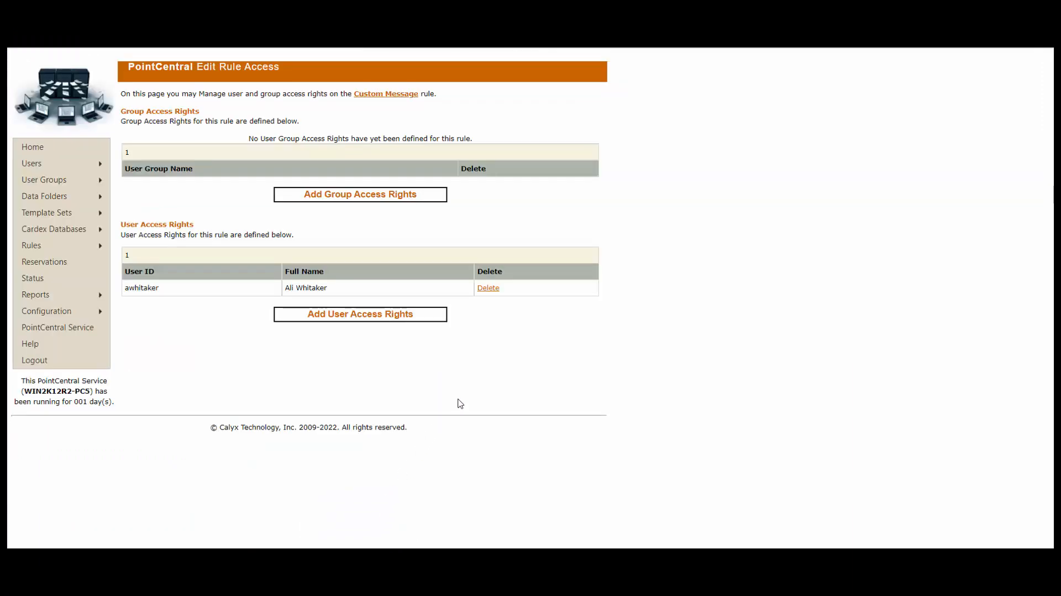
left_click(489, 288)
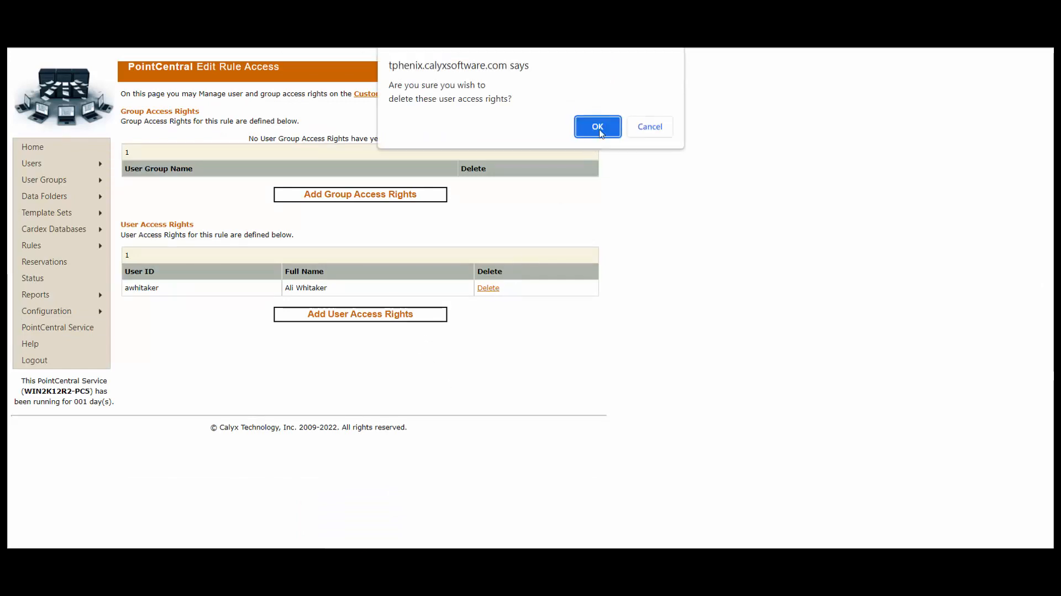
left_click(599, 127)
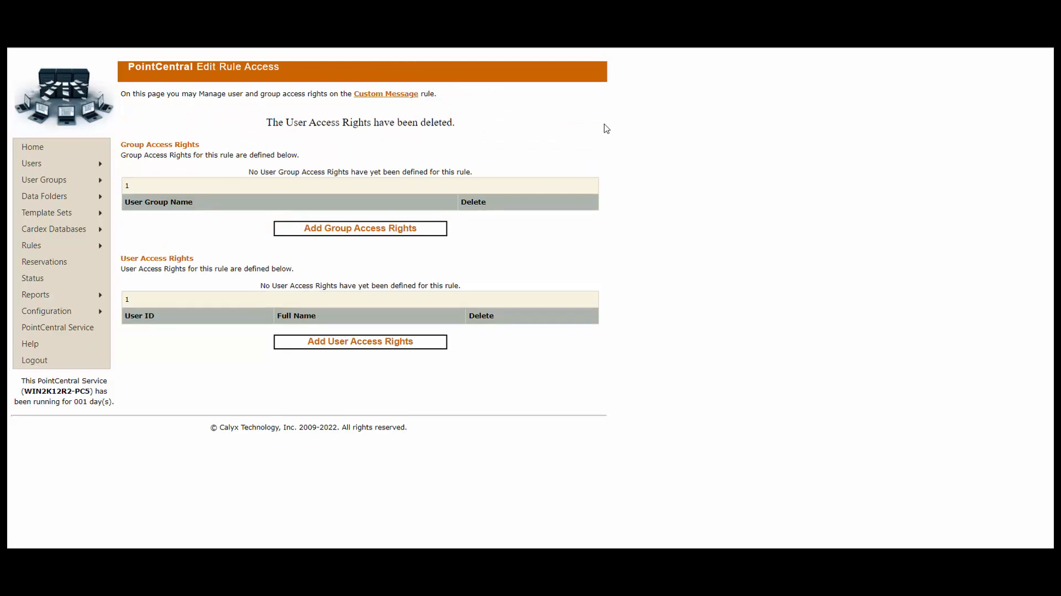
- Add group access rights for the LO group, then for the Processors group
left_click(390, 232)
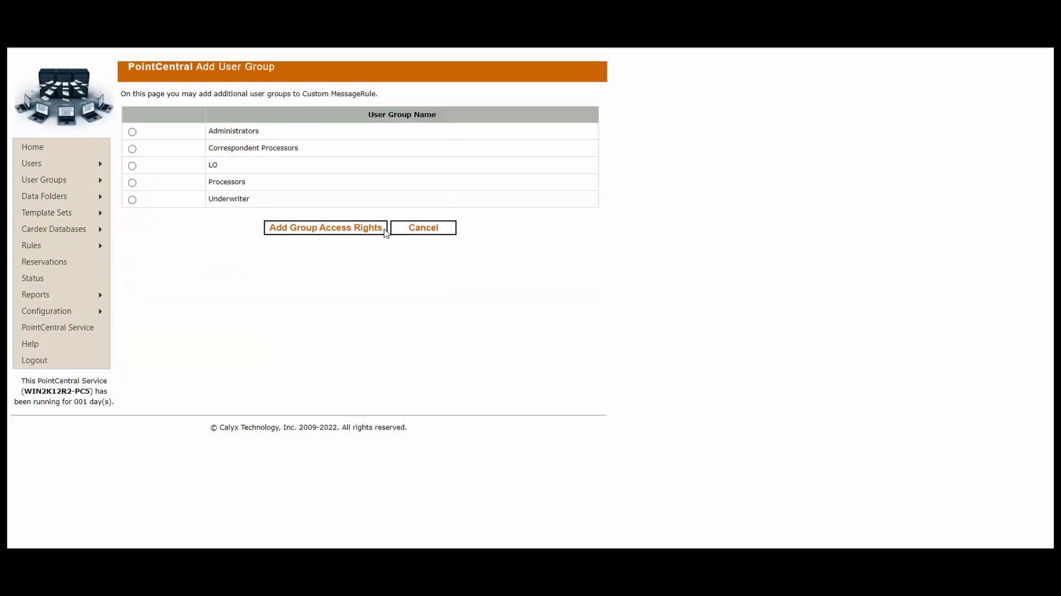
left_click(132, 166)
left_click(348, 231)
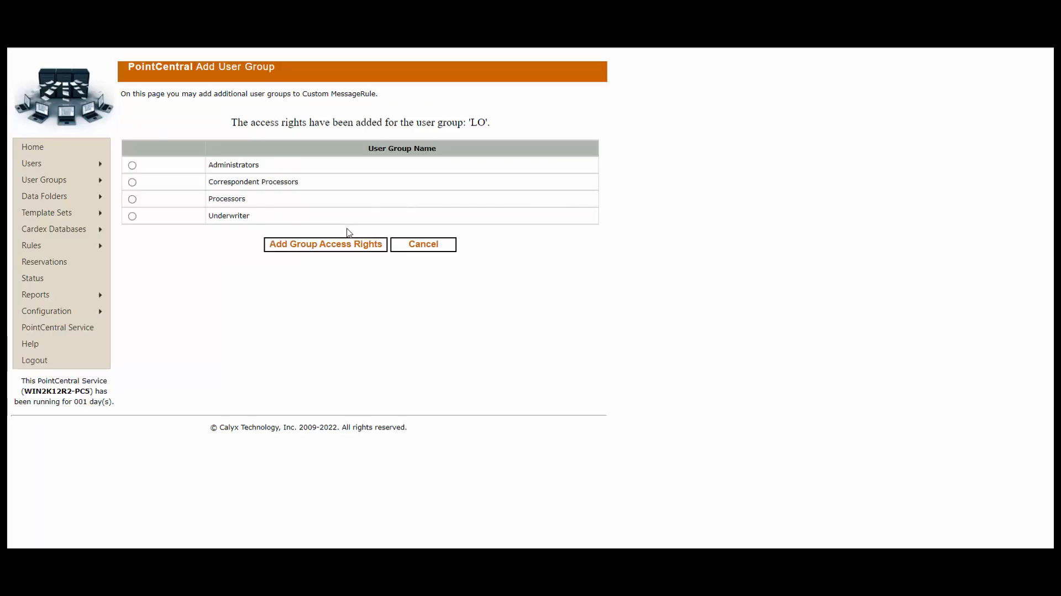
left_click(132, 199)
left_click(358, 245)
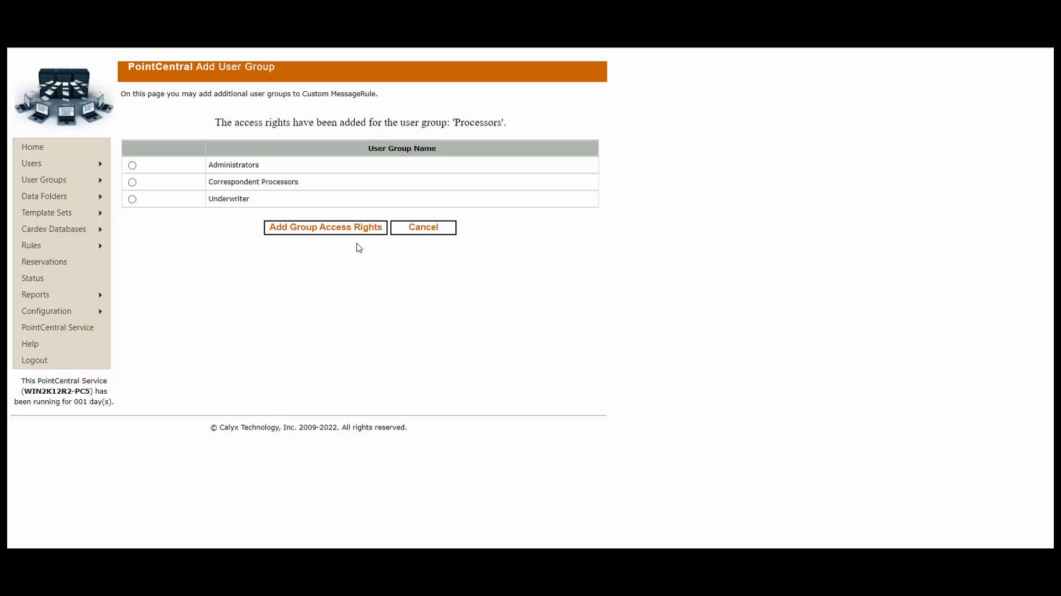